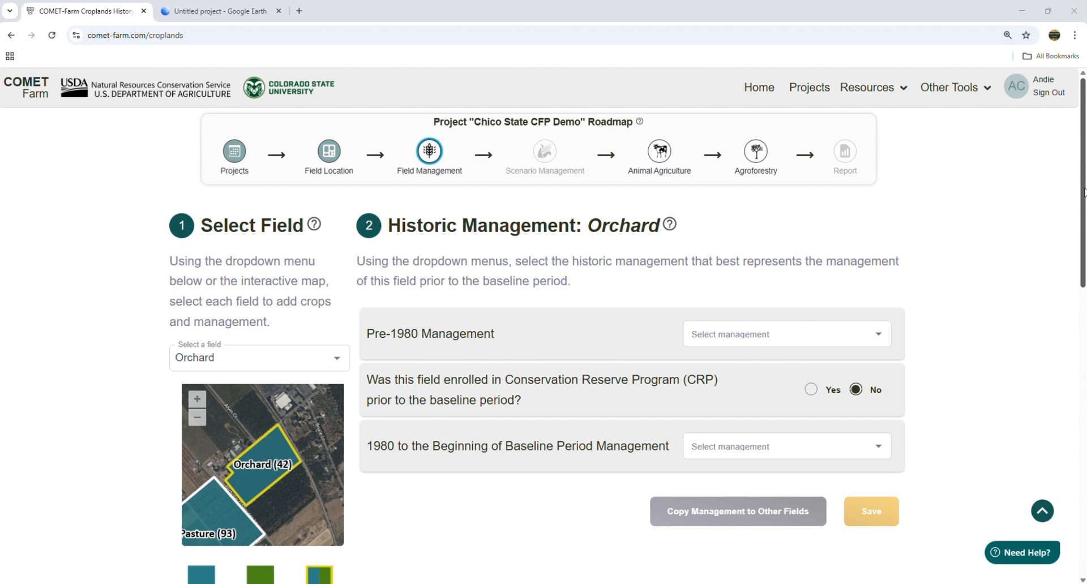
- On the Orchard field, set Pre-1980 management to Cropland Irrigation (Pre 1980s), leaving CRP at No
scroll(544, 279, "down", 2)
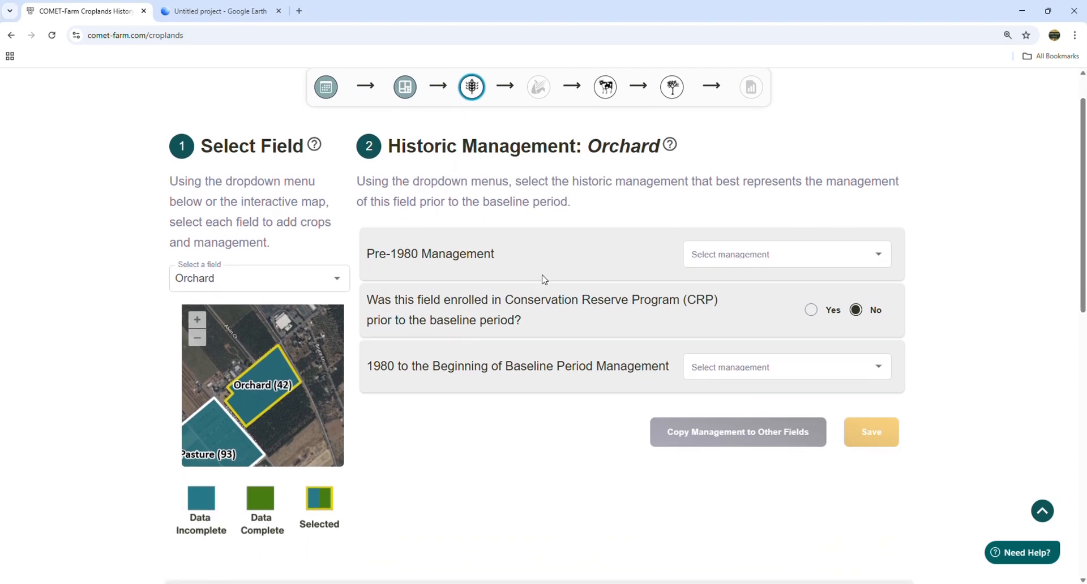
left_click(339, 278)
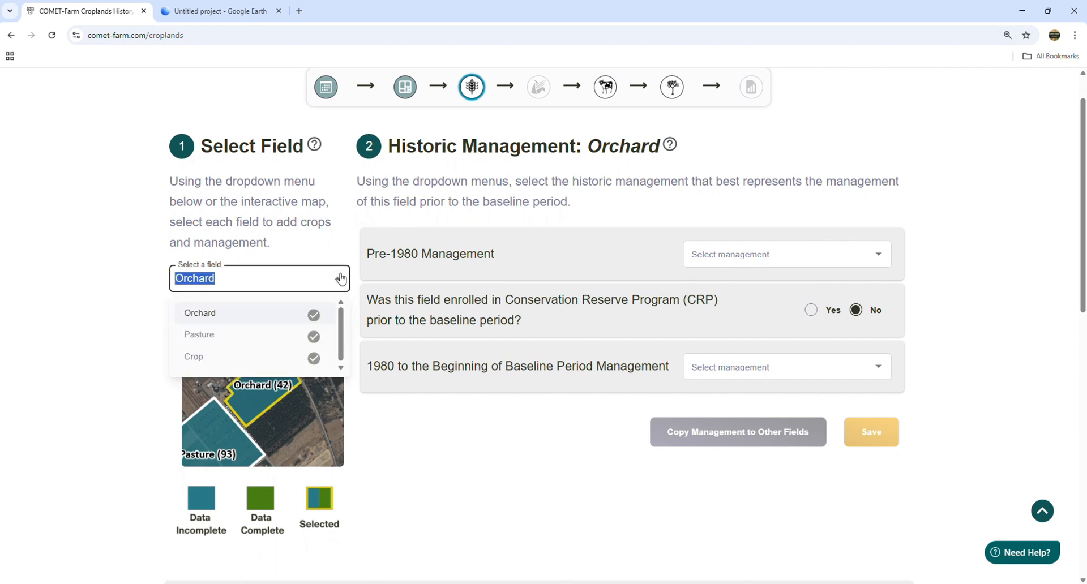
left_click(340, 278)
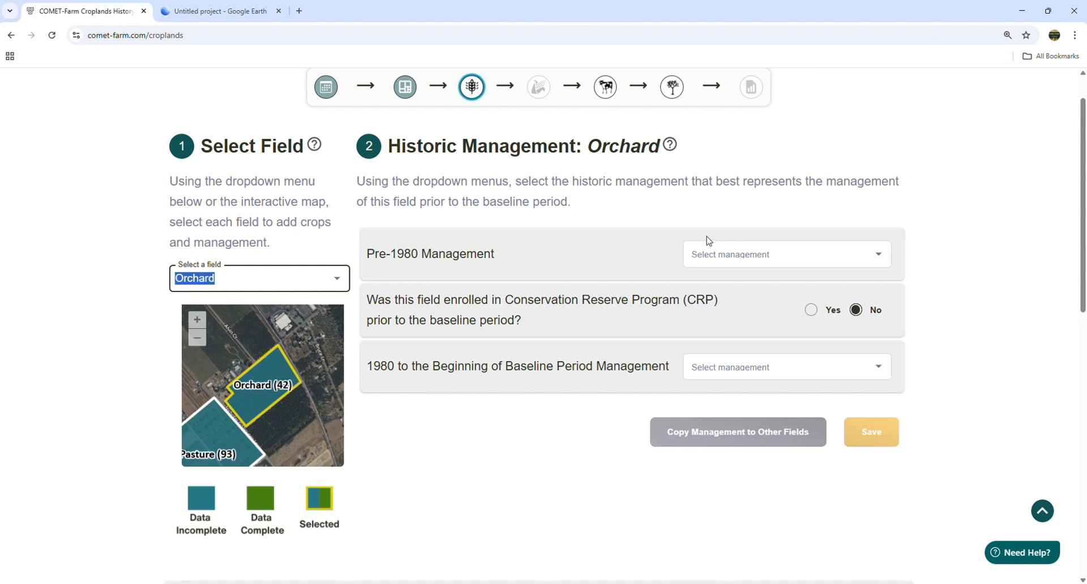
left_click(879, 256)
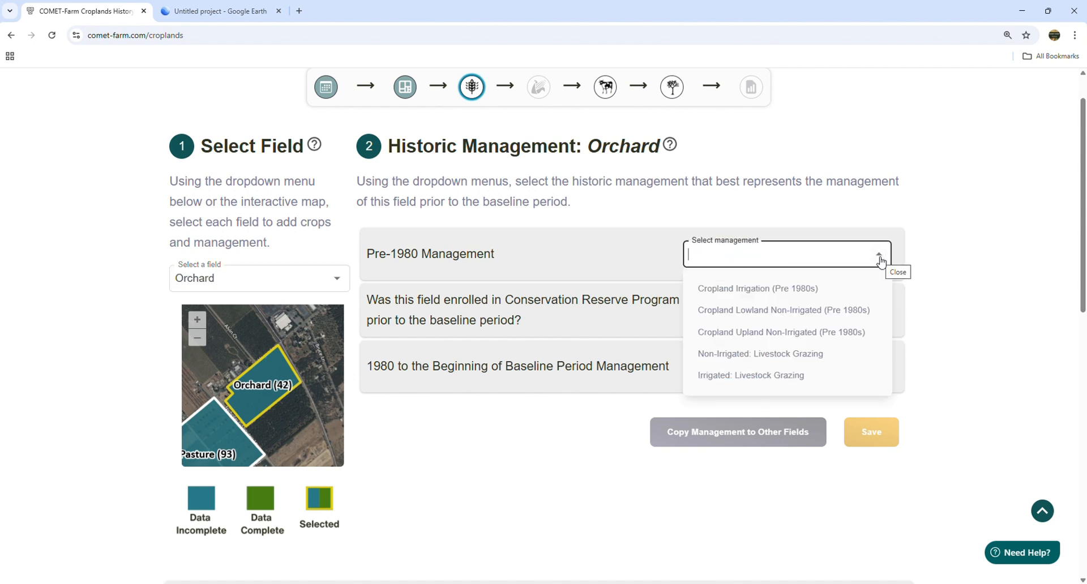
left_click(778, 290)
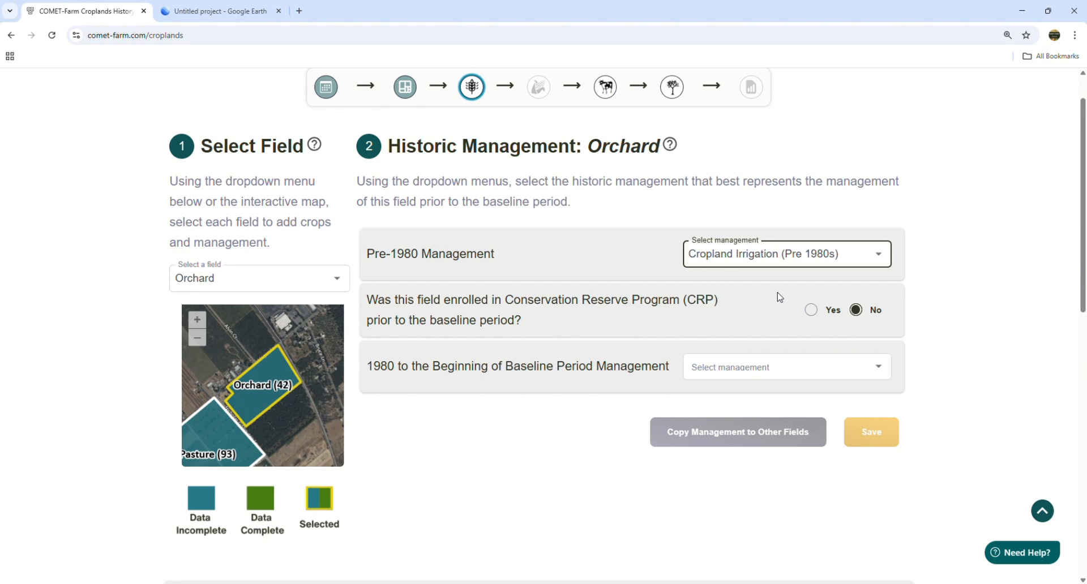
left_click(980, 280)
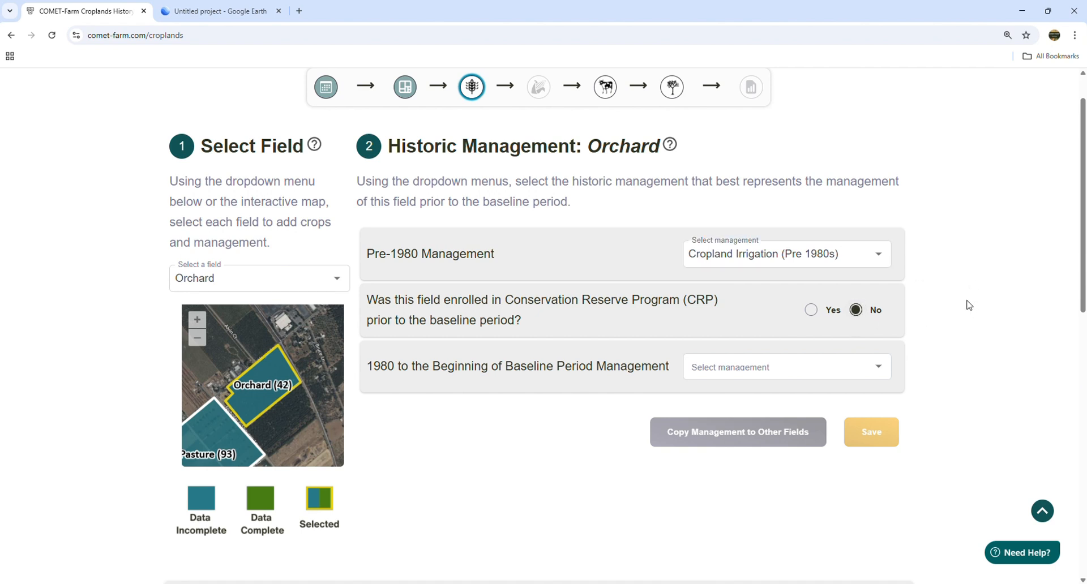
scroll(1076, 258, "down", 1)
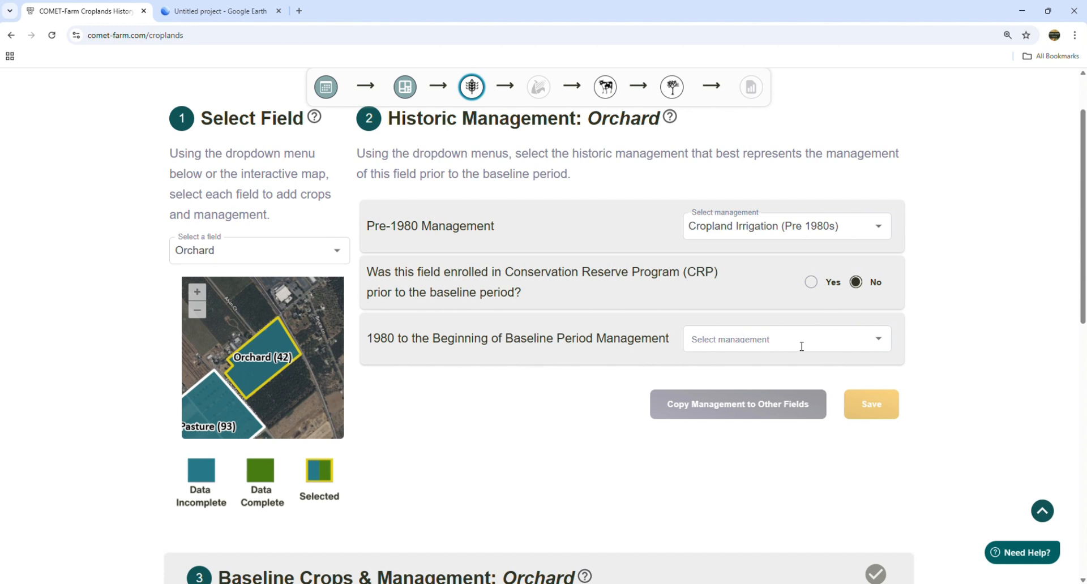
- Set Orchard's 1980-to-baseline period to Irrigated: Annual Crops with Hay/Pasture in Rotation with Intensive Tillage
left_click(802, 346)
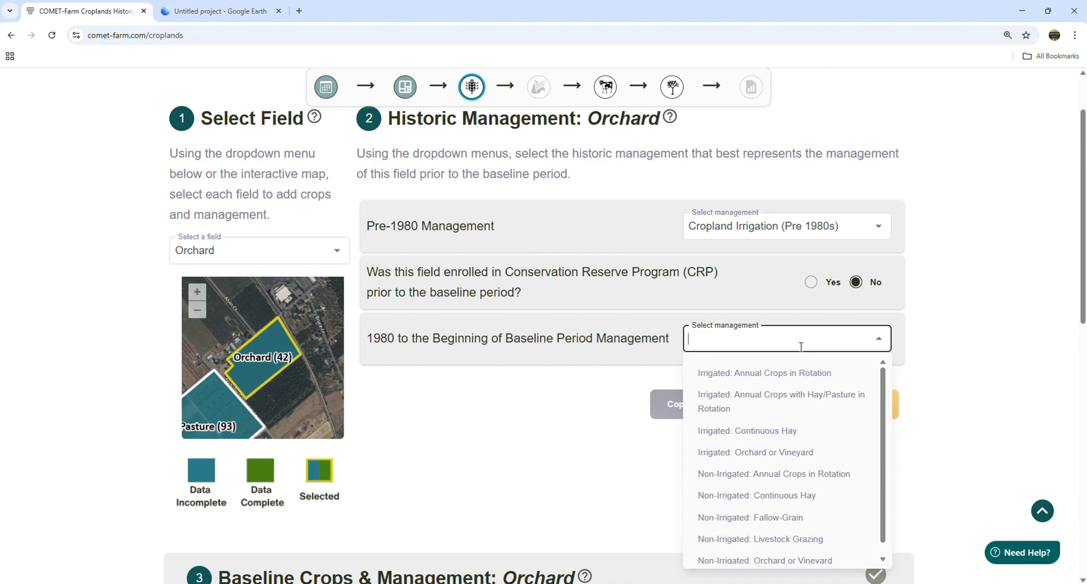
left_click(803, 400)
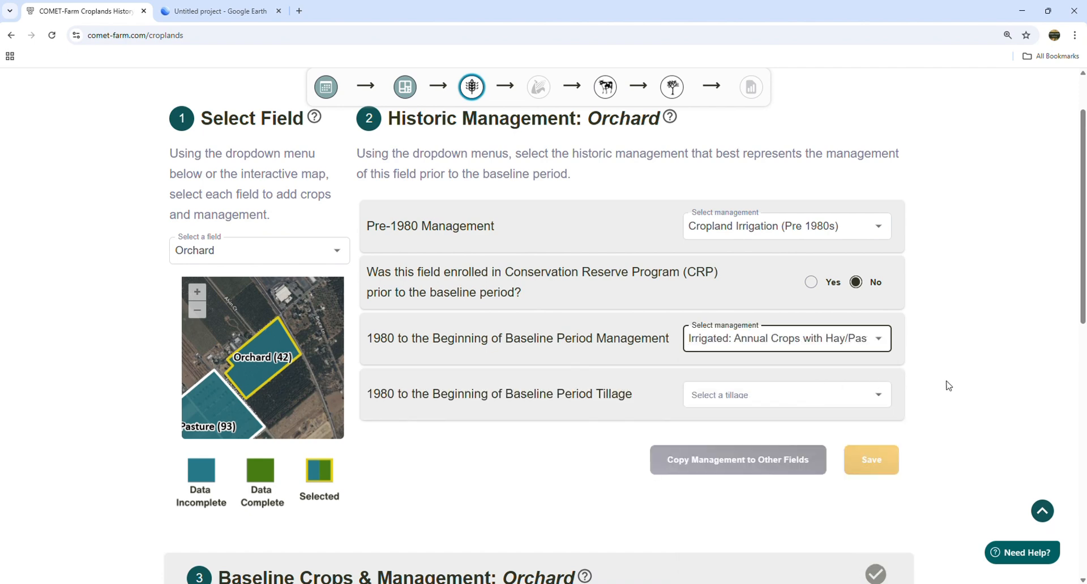
left_click(878, 401)
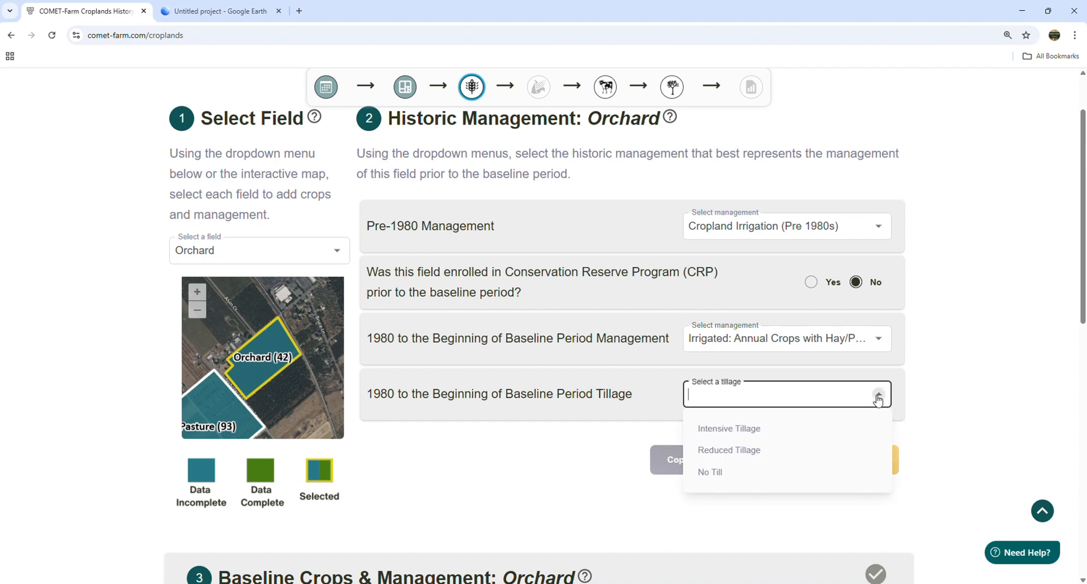
left_click(735, 429)
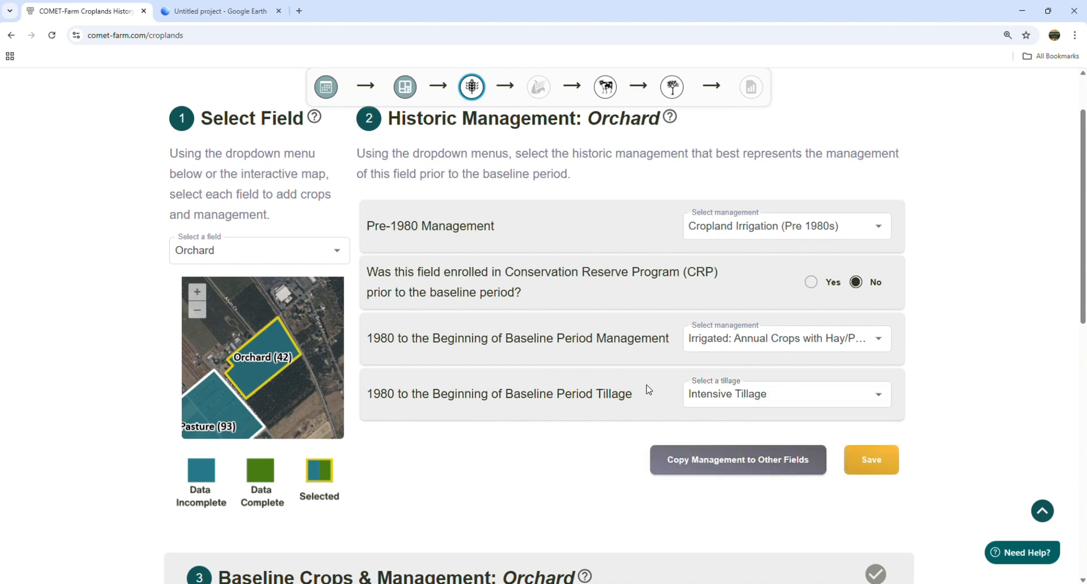
left_click(339, 256)
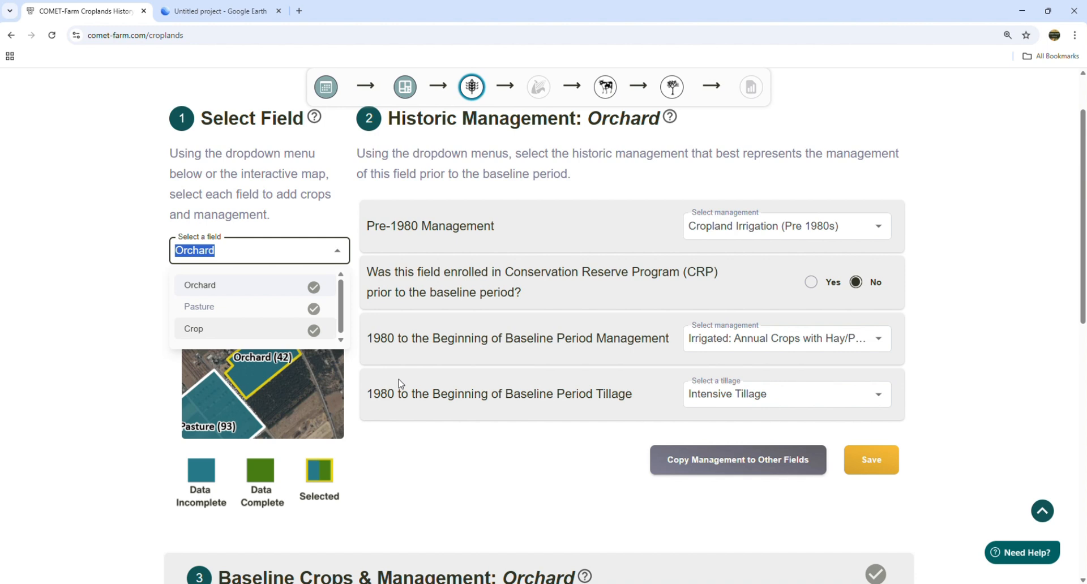
left_click(474, 449)
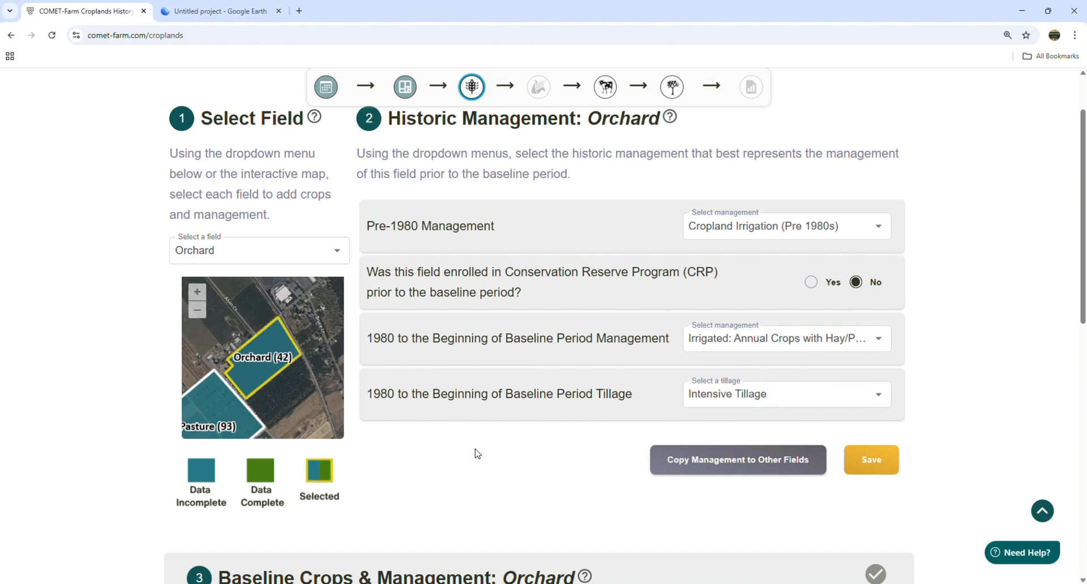
- Use Copy Management to Other Fields to copy Orchard's history to Crop and Pasture
left_click(746, 465)
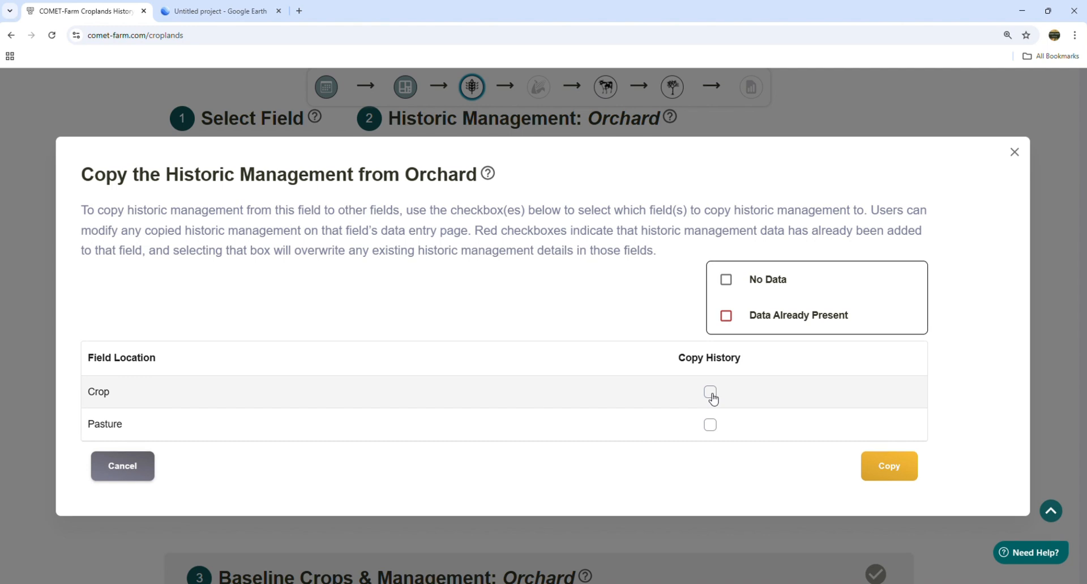
left_click(710, 392)
left_click(710, 426)
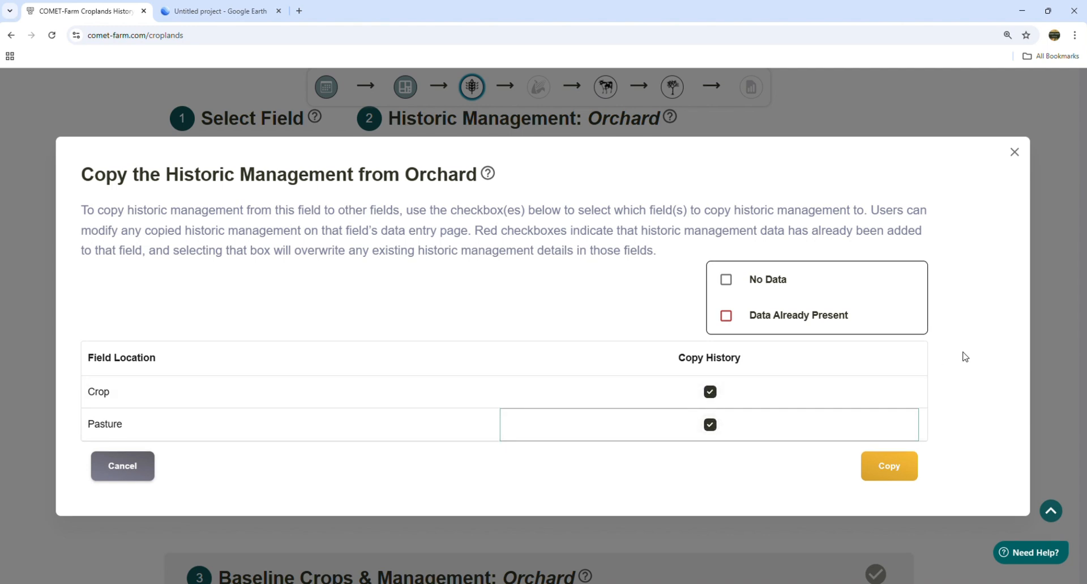
left_click(886, 470)
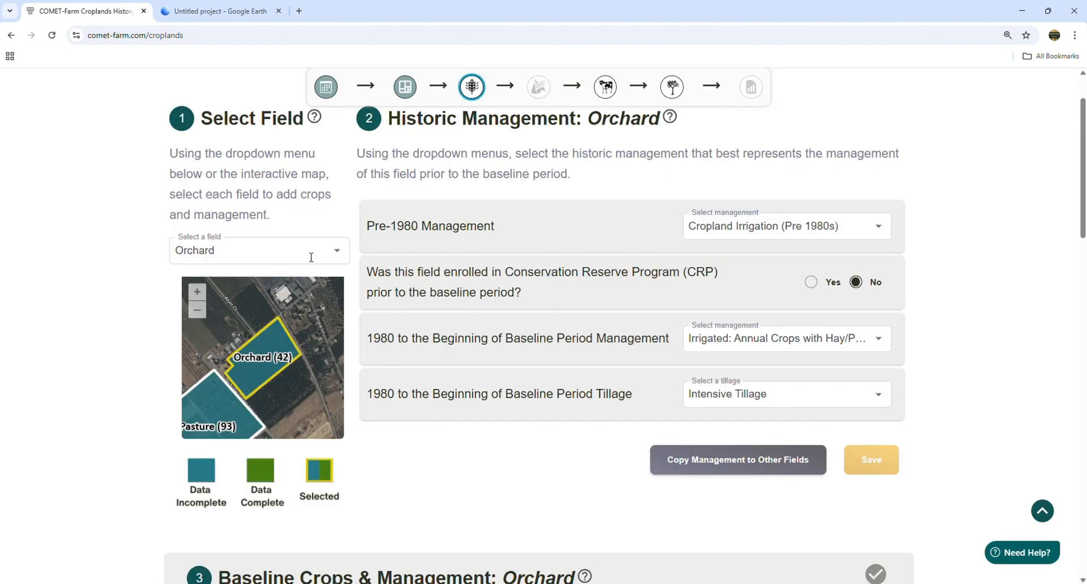
- View Pasture, then Crop, confirming the copied Cropland Irrigation (Pre 1980s) and Intensive Tillage history
left_click(270, 253)
left_click(271, 308)
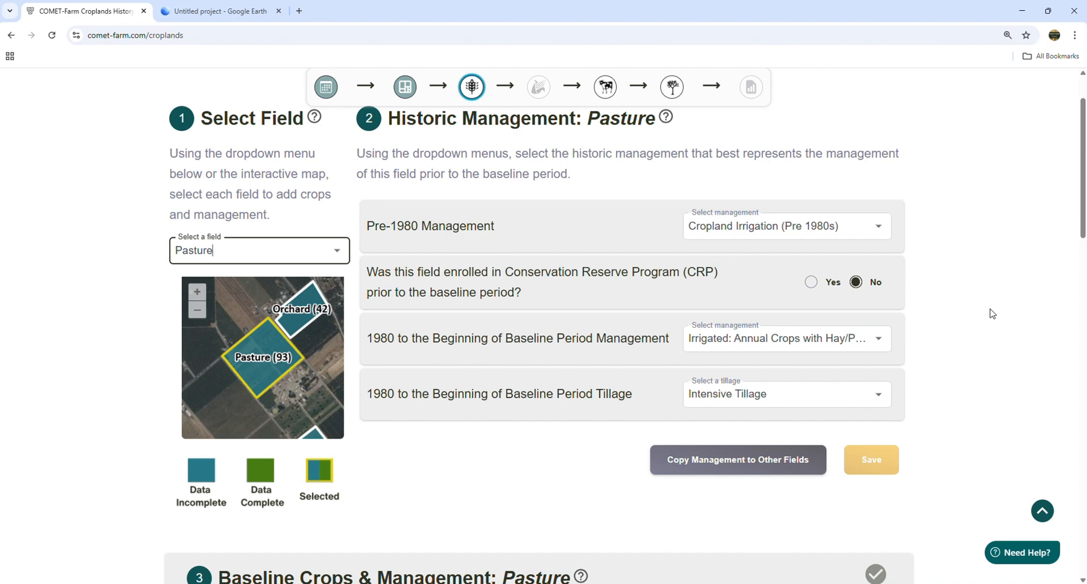
double_click(216, 252)
left_click(217, 252)
left_click(236, 332)
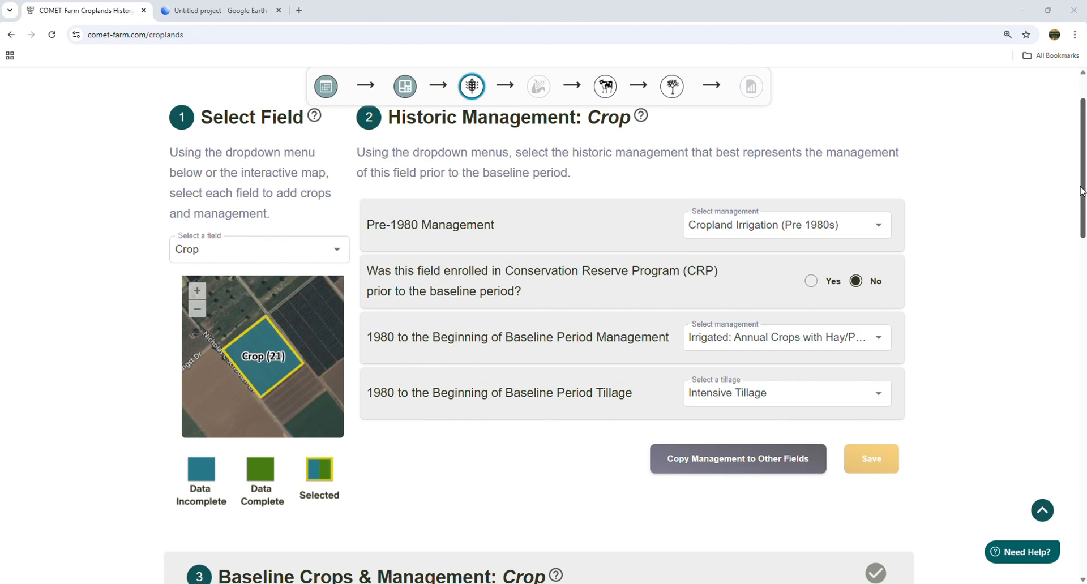
left_click(327, 247)
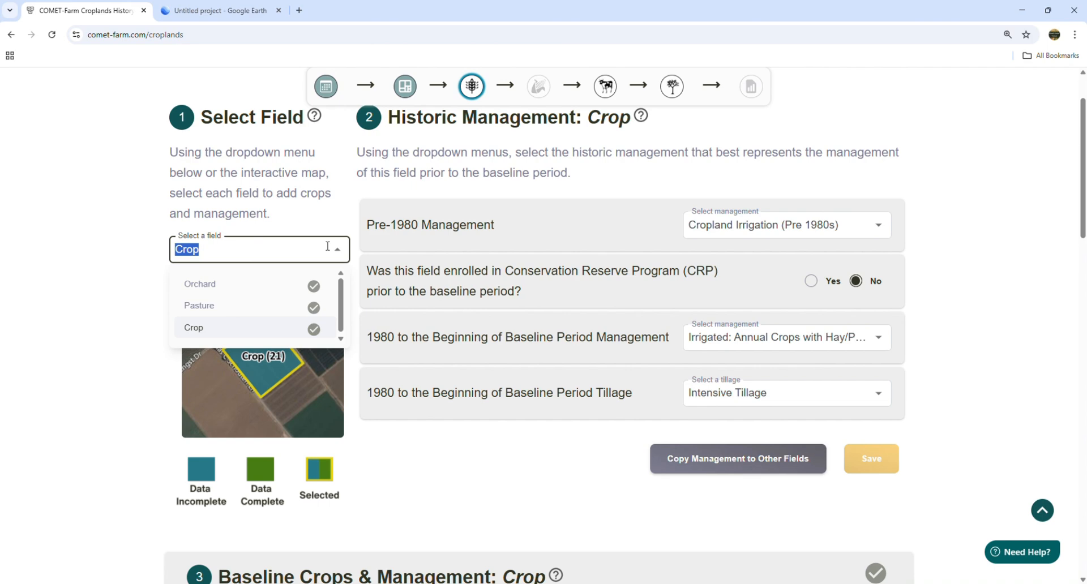
left_click(107, 235)
scroll(556, 227, "down", 2)
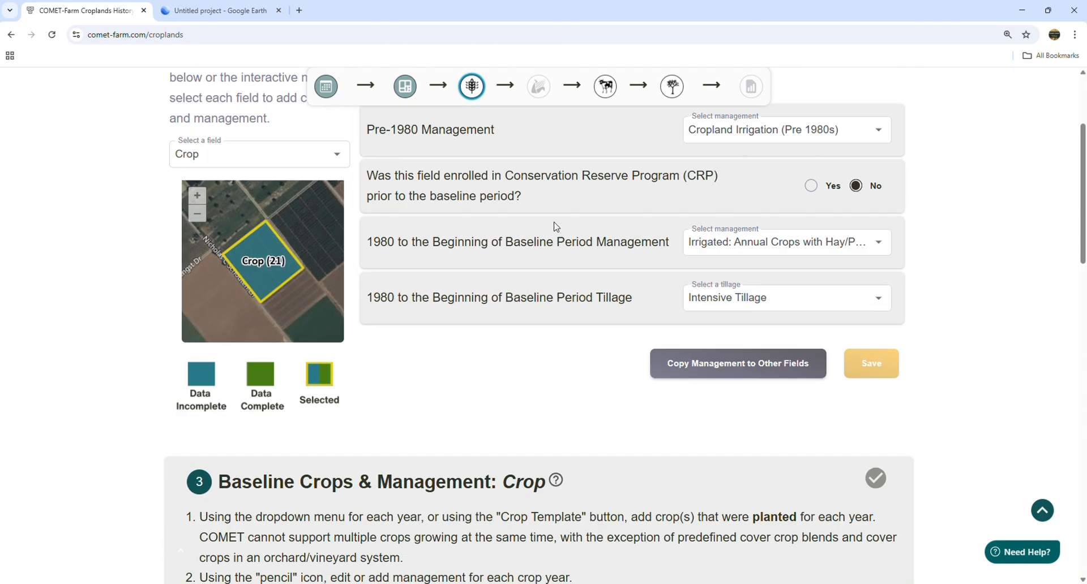
scroll(556, 227, "down", 1)
scroll(554, 222, "down", 4)
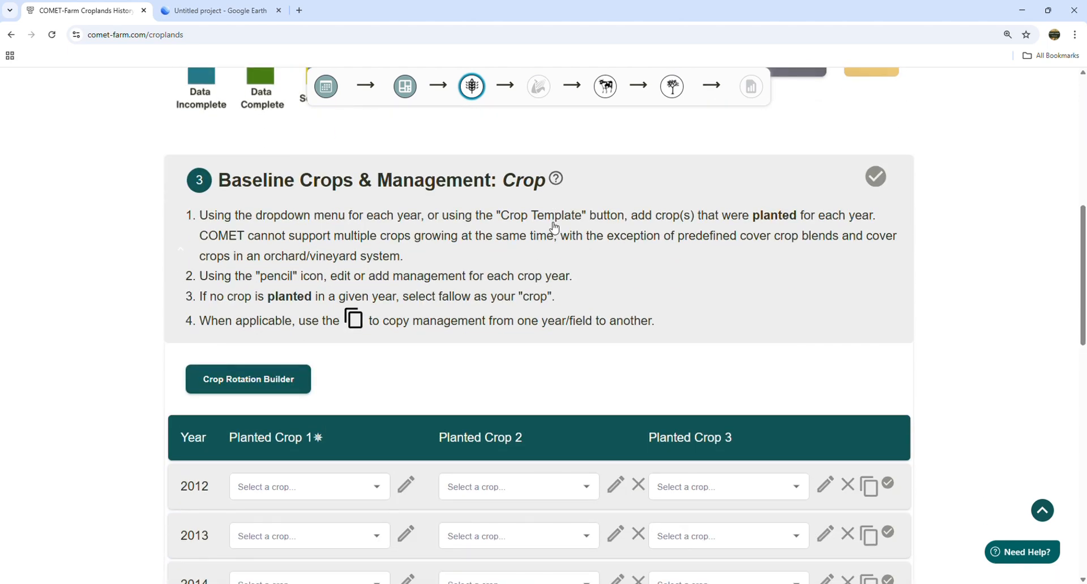
scroll(555, 227, "down", 3)
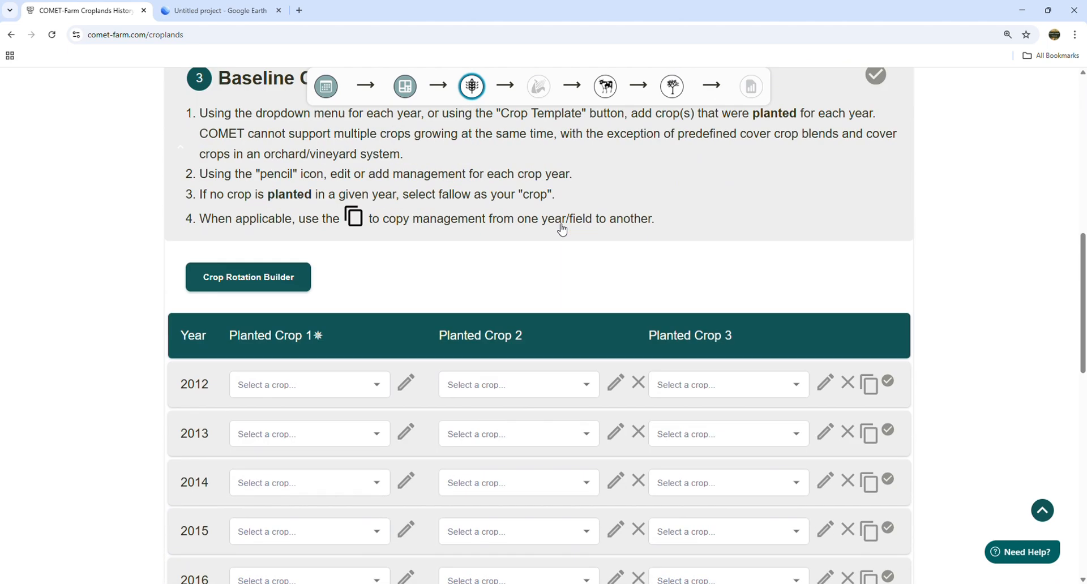
scroll(562, 225, "down", 3)
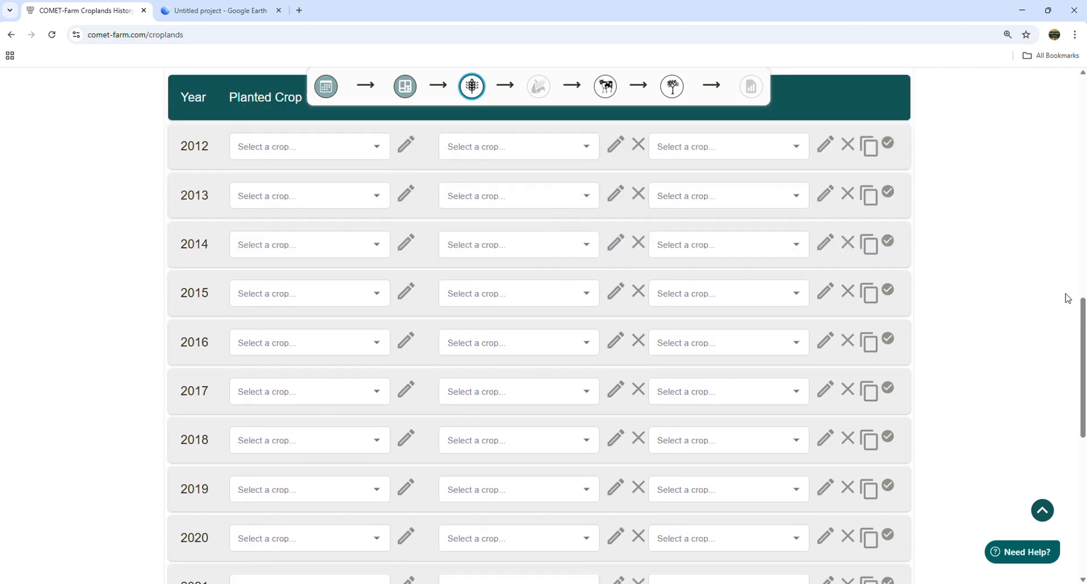
left_click_drag(1082, 324, 1082, 274)
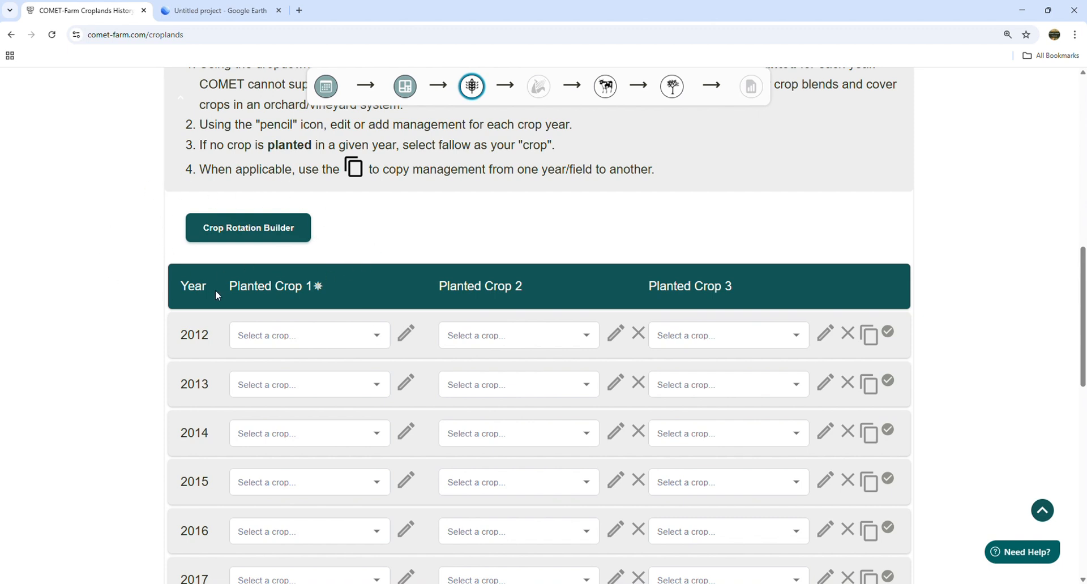
- Choose Alfalfa as the Crop field's 2012 Planted Crop 1
left_click(377, 340)
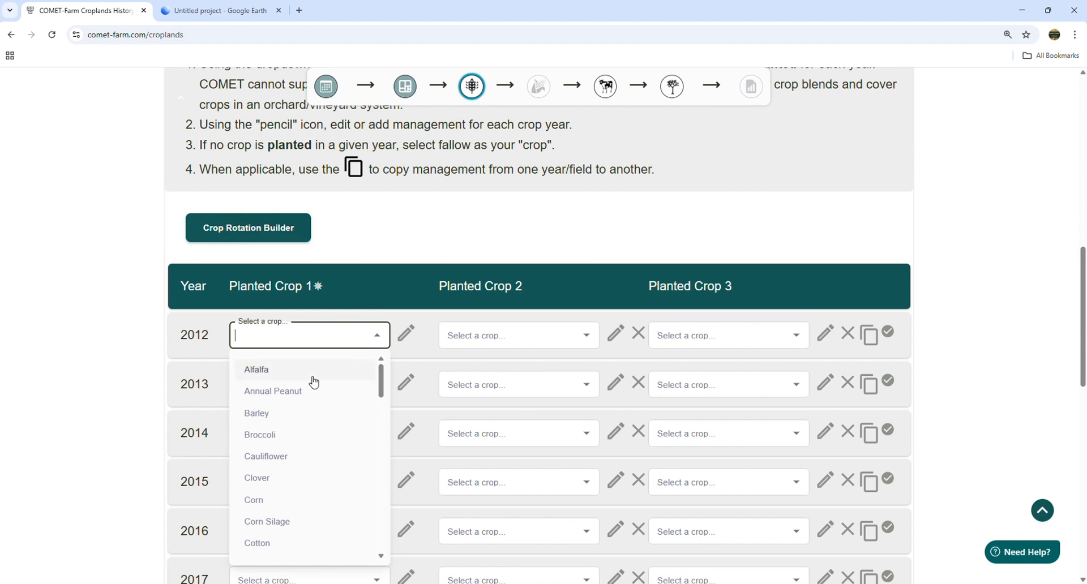
left_click(285, 370)
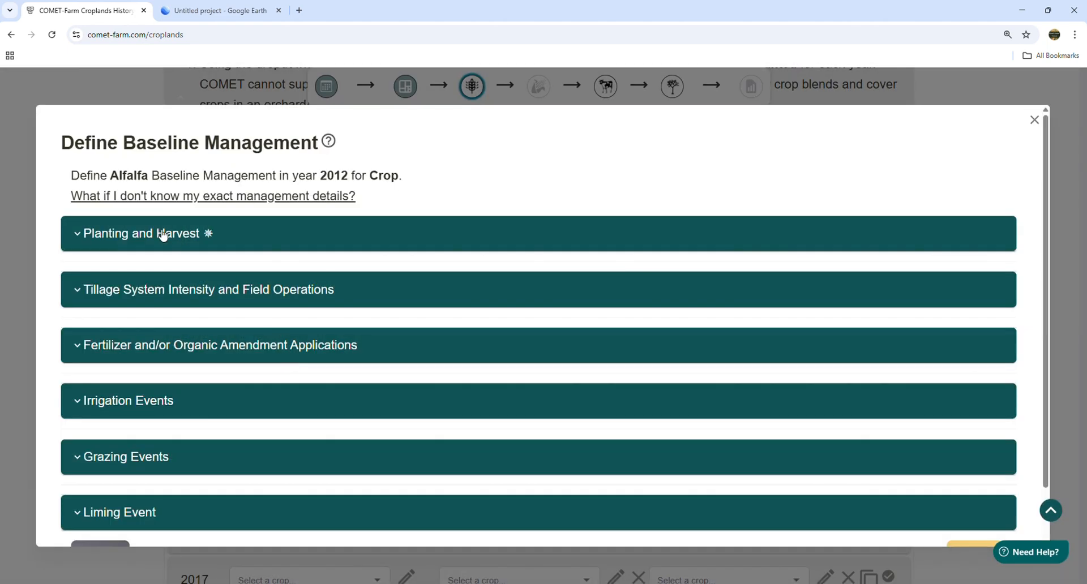
- Expand the planting and harvest details for the 2012 Alfalfa crop
left_click(162, 234)
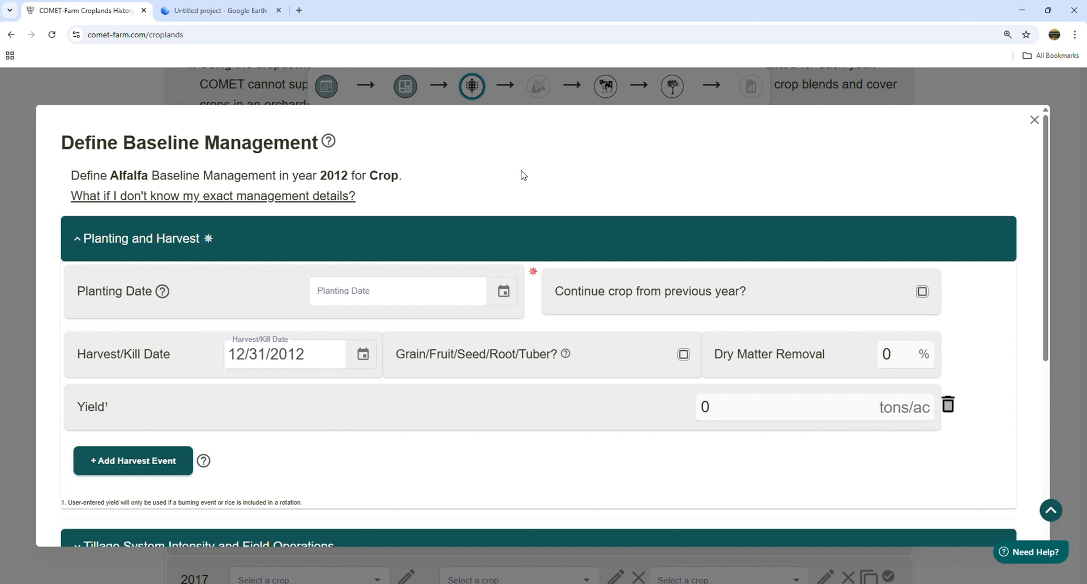
left_click_drag(403, 182, 69, 190)
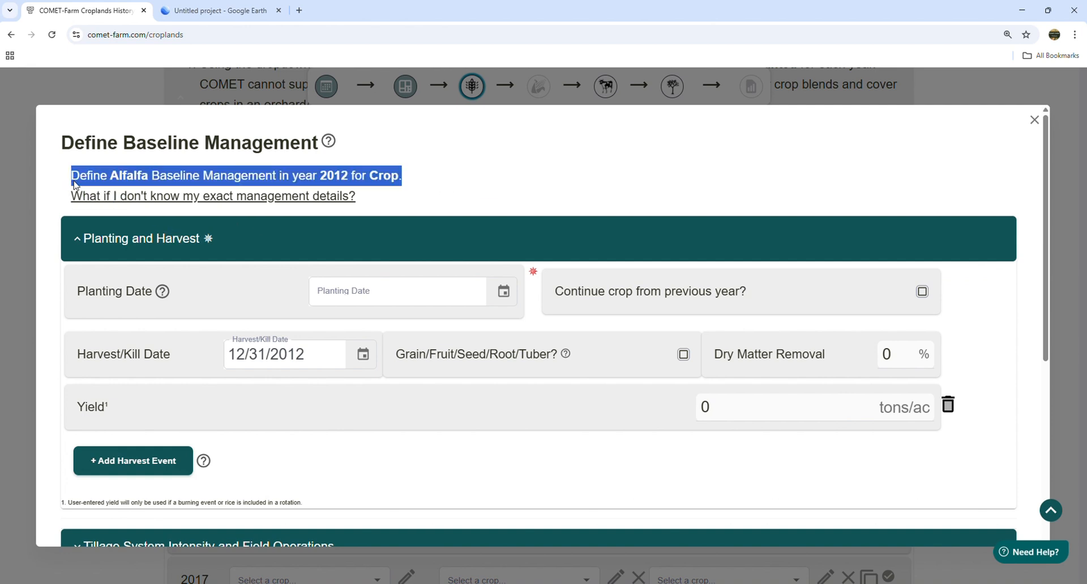
left_click(432, 184)
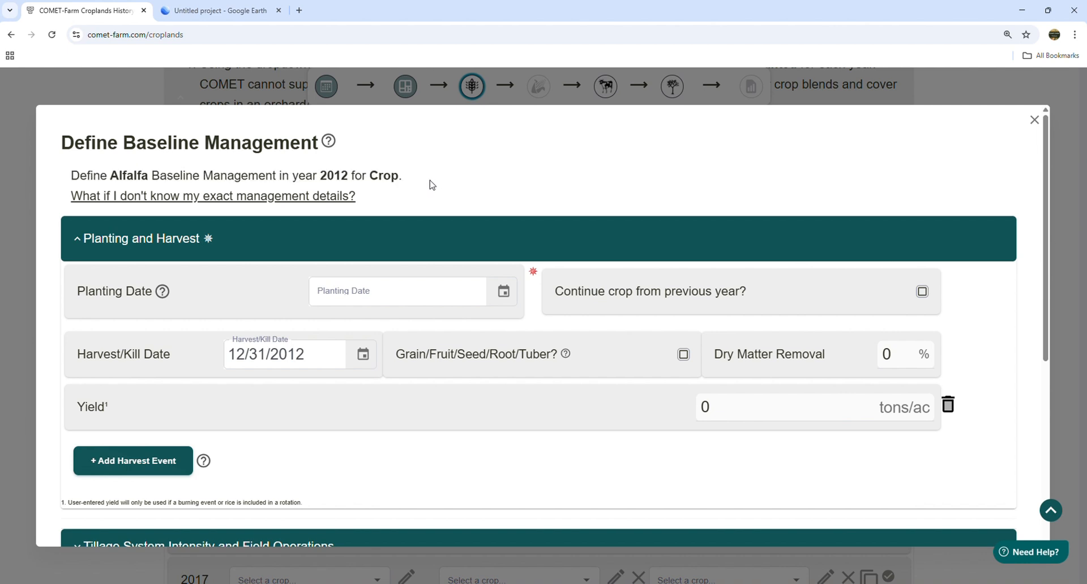
scroll(432, 177, "down", 1)
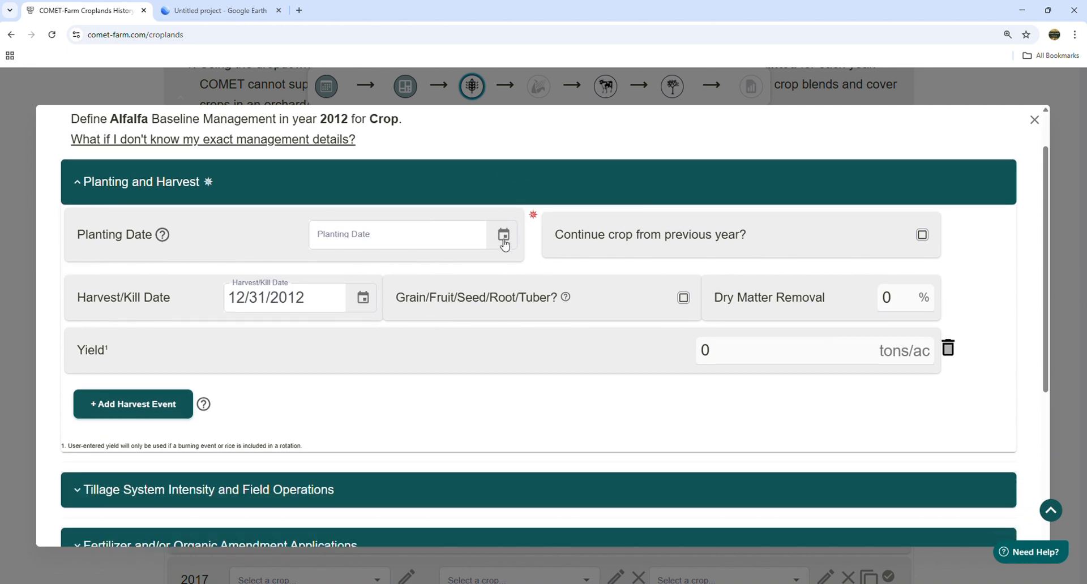
- Set the Alfalfa planting date to 10/31/2012 using the calendar
left_click(504, 235)
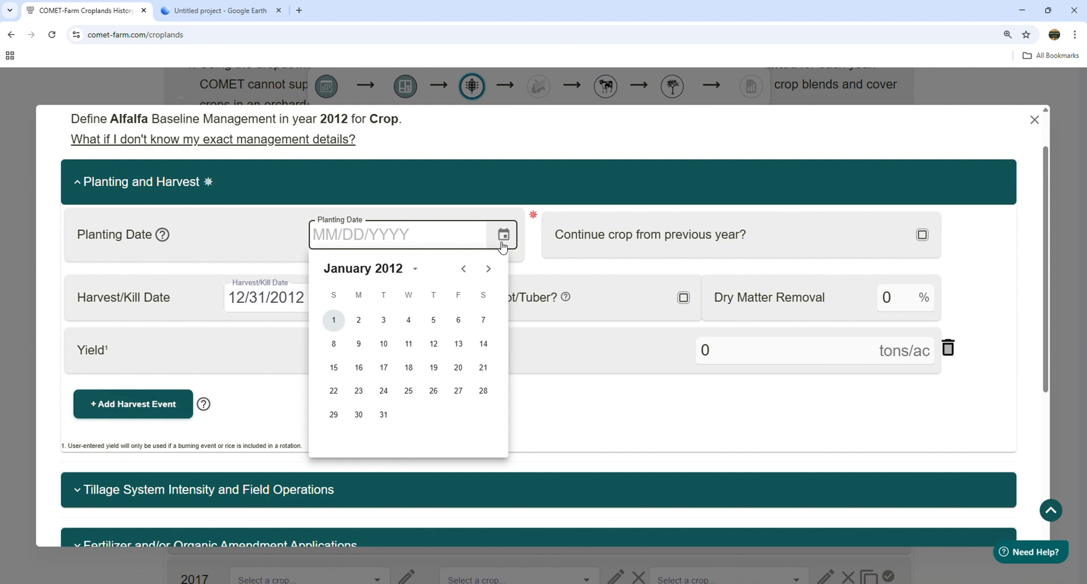
left_click(490, 272)
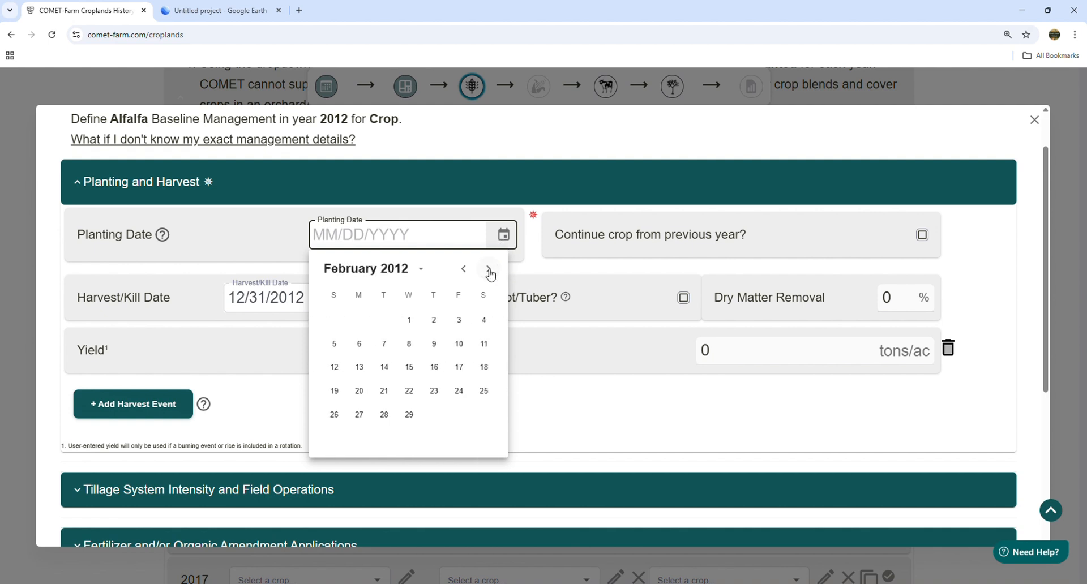
left_click(489, 272)
left_click(490, 272)
left_click(490, 272)
left_click(490, 272)
left_click(489, 272)
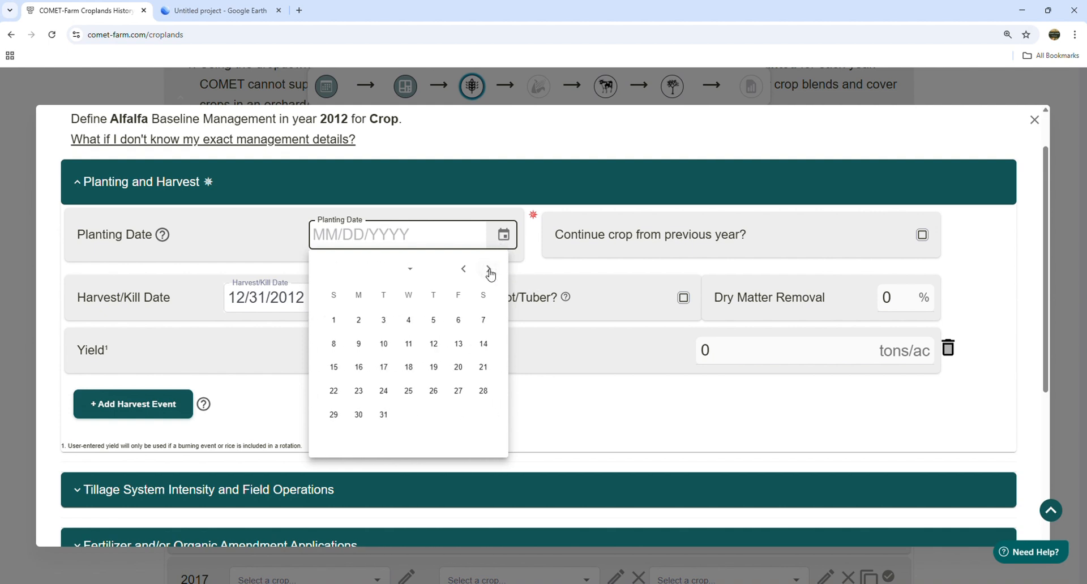
left_click(489, 271)
left_click(489, 272)
left_click(489, 271)
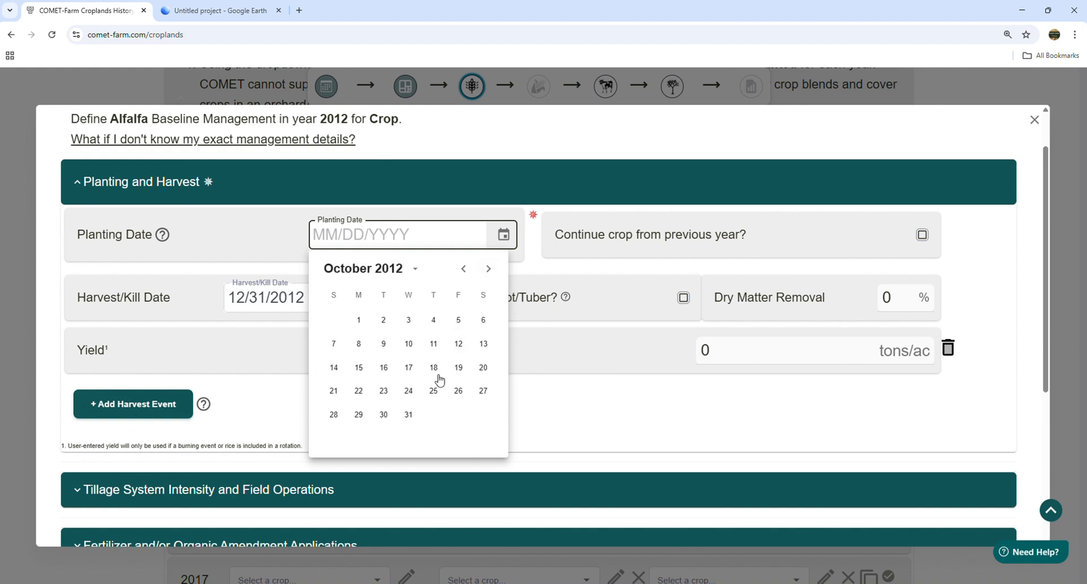
left_click(409, 418)
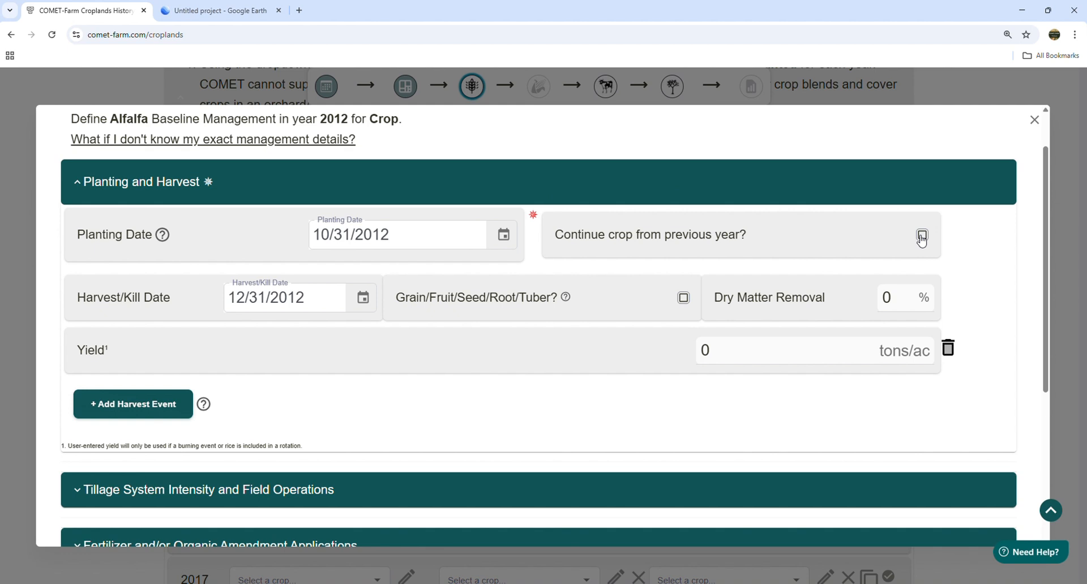
- Mark Alfalfa as continued from the previous year with a harvest date of 02/15/2013
left_click(922, 236)
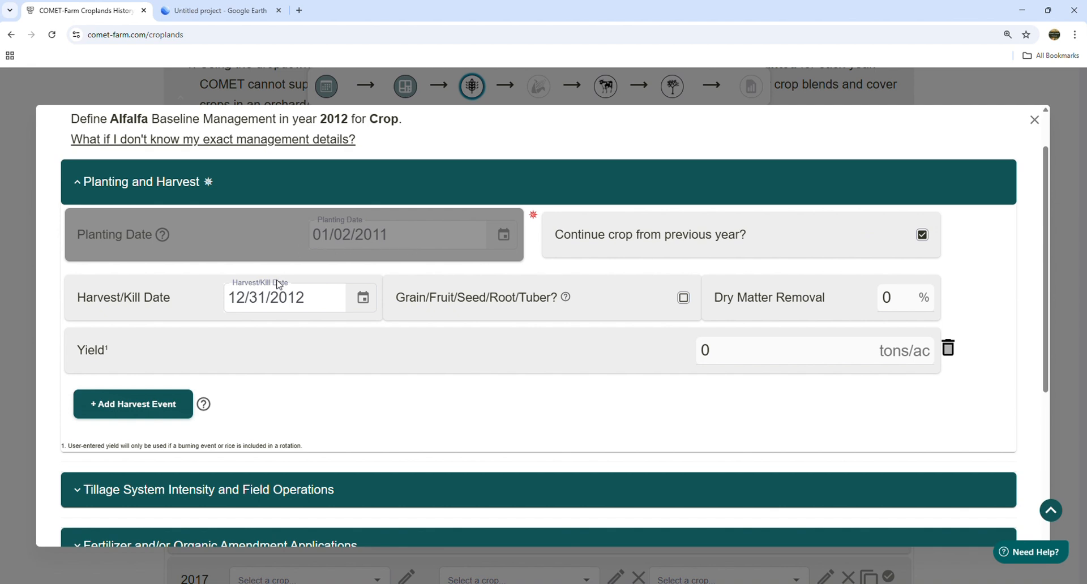
left_click(363, 299)
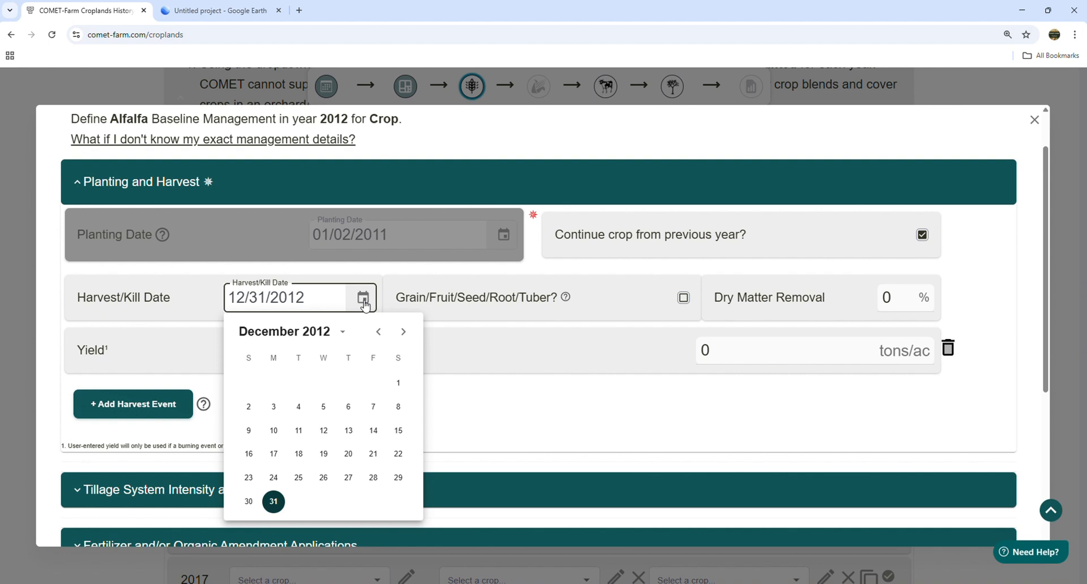
left_click(403, 333)
left_click(402, 333)
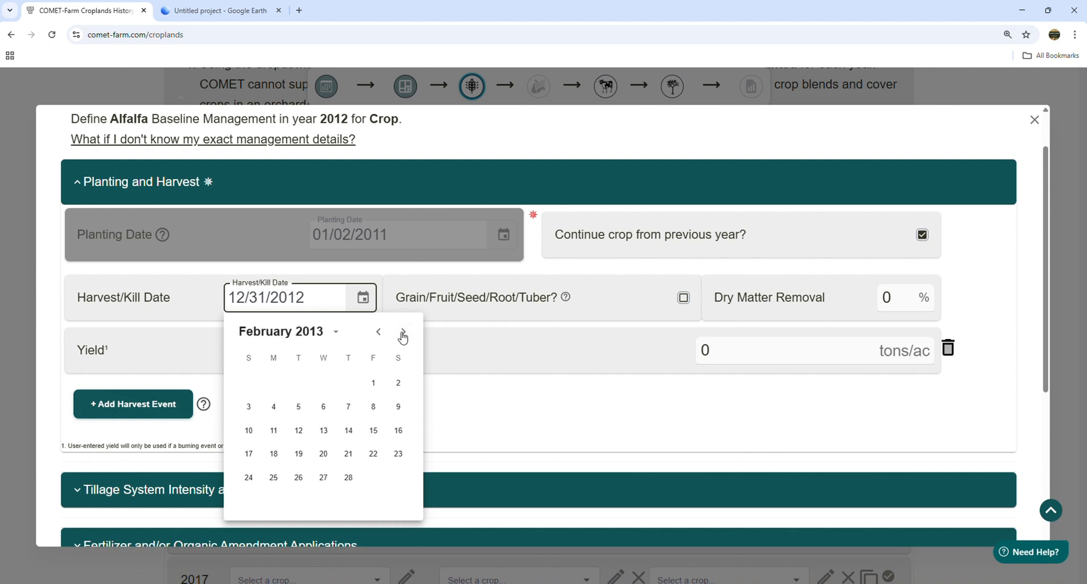
left_click(374, 432)
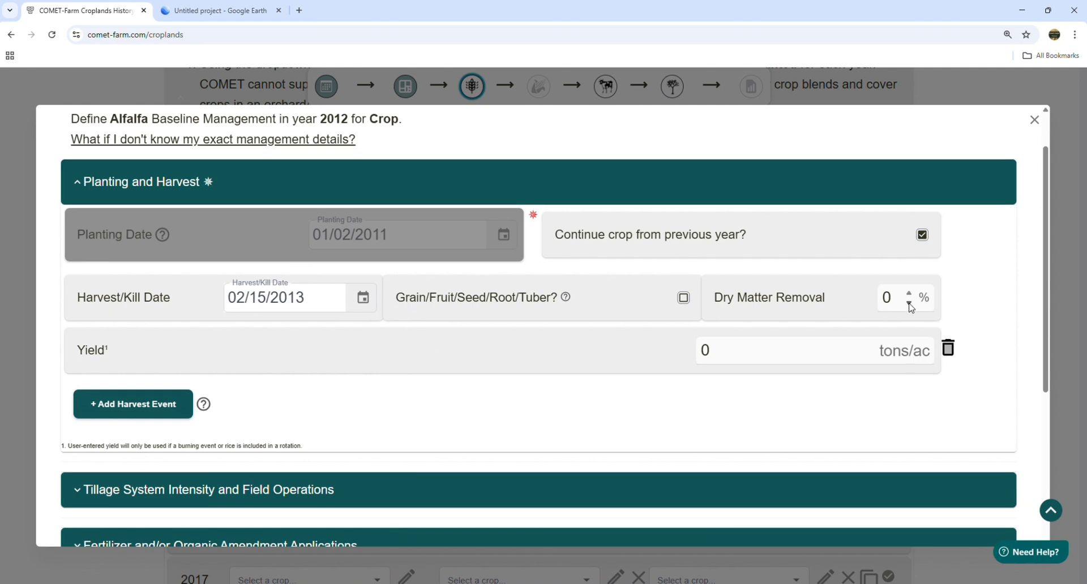
- Enter 50% dry matter removal and a yield of 1 tons/ac
double_click(888, 298)
type("50")
left_click(829, 276)
left_click_drag(723, 345, 662, 362)
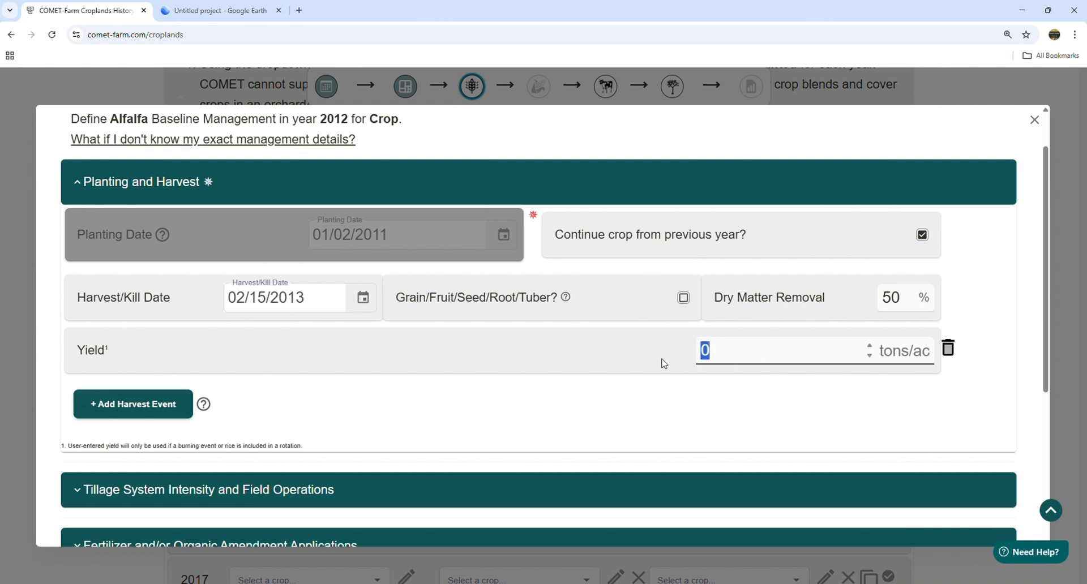
type("1")
left_click(665, 389)
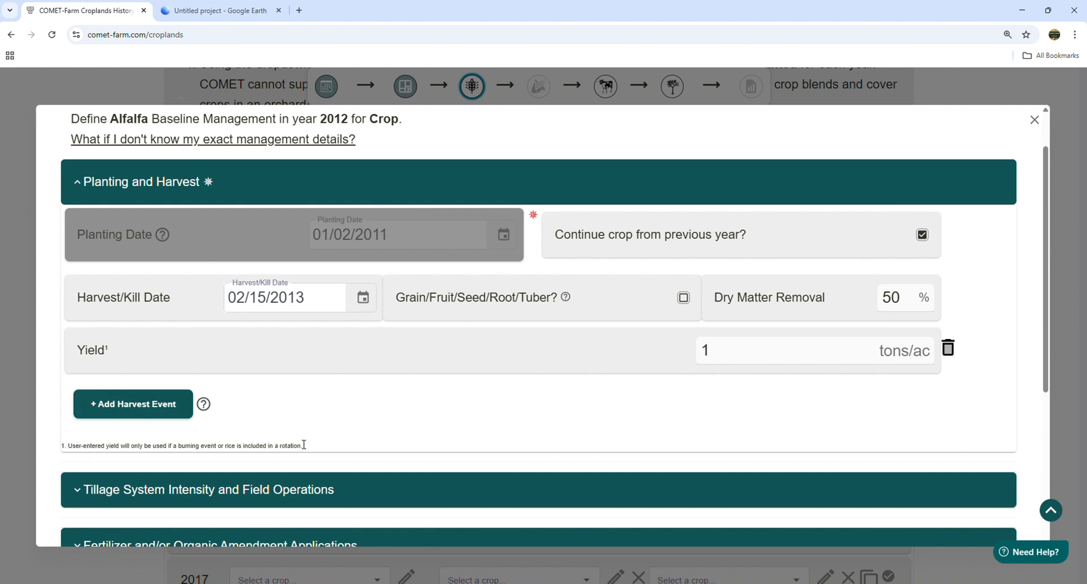
left_click_drag(304, 446, 52, 450)
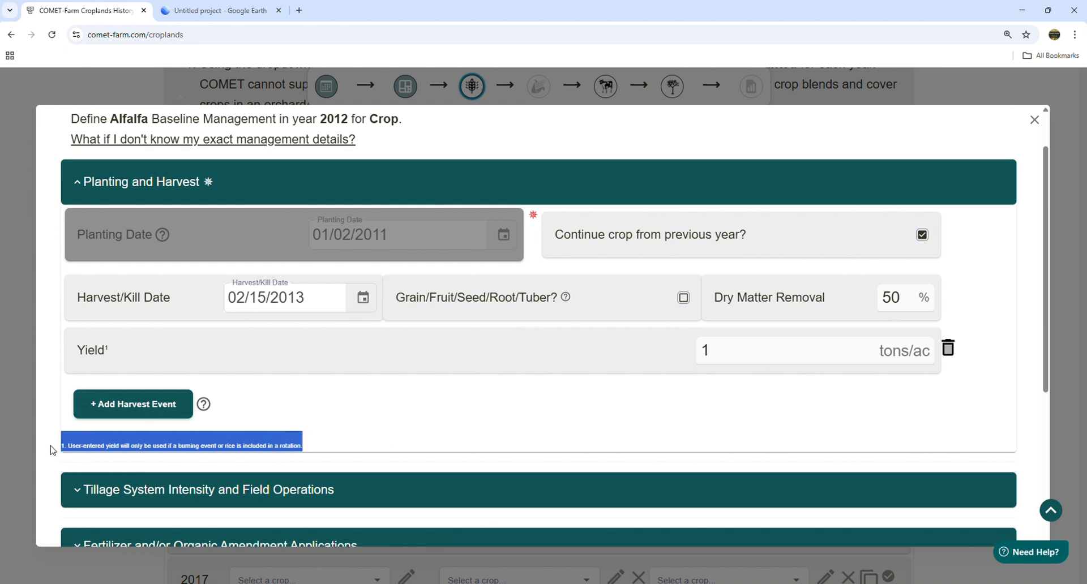
left_click(313, 441)
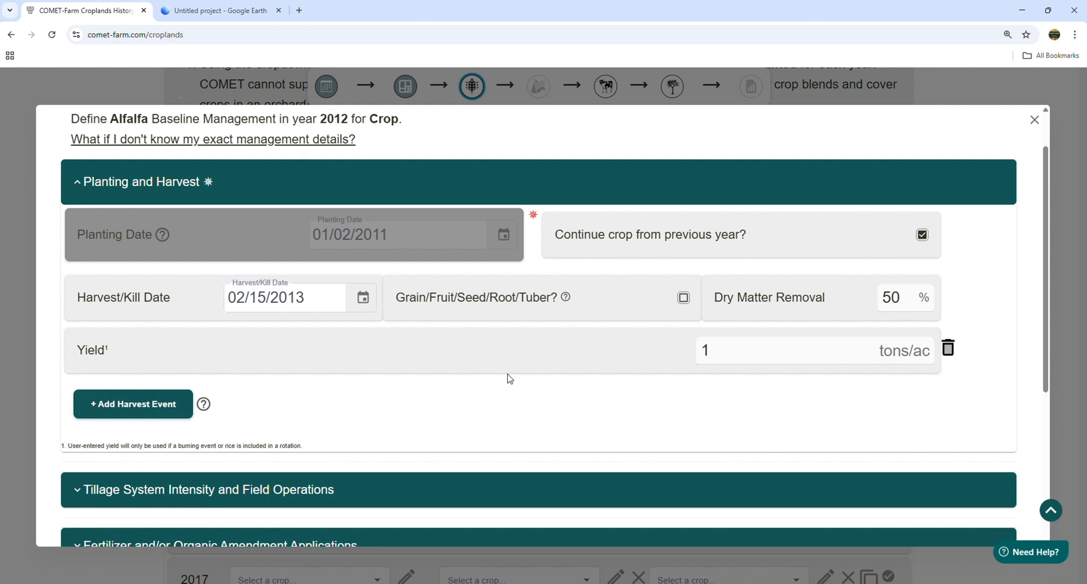
scroll(470, 371, "down", 3)
left_click(298, 329)
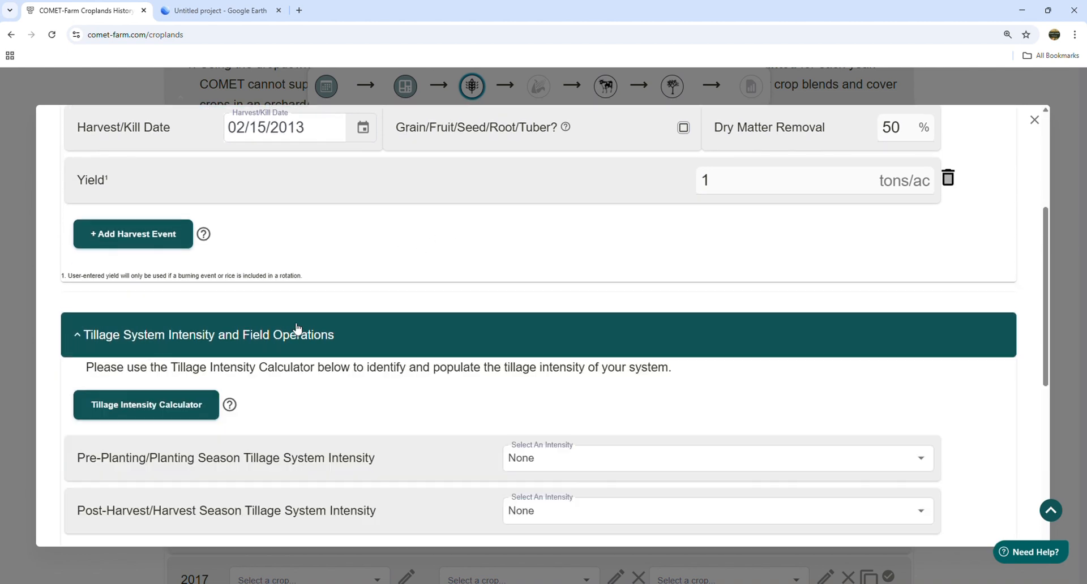
scroll(458, 261, "down", 3)
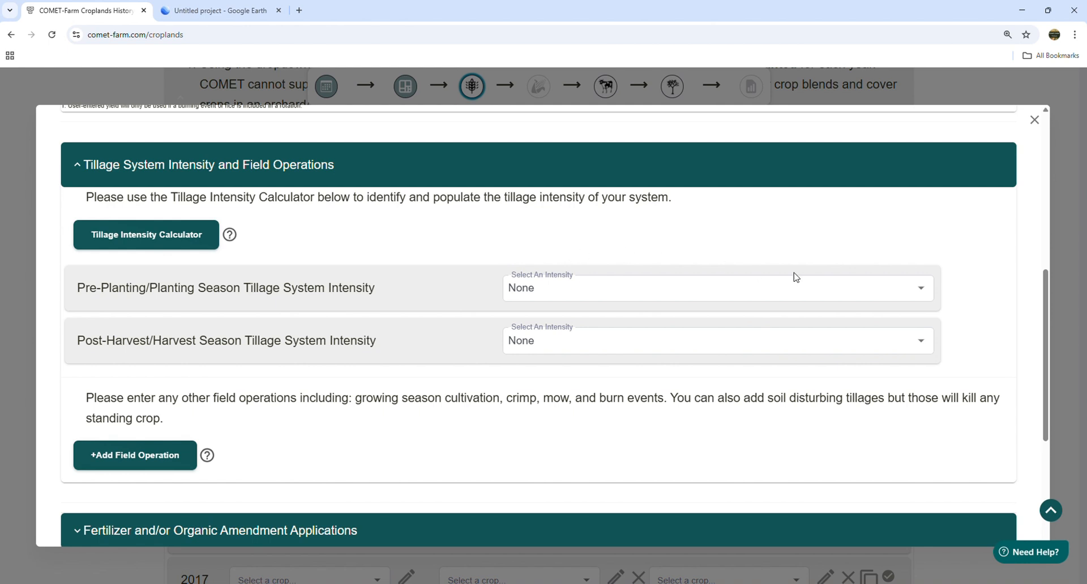
left_click(920, 295)
scroll(928, 367, "up", 1)
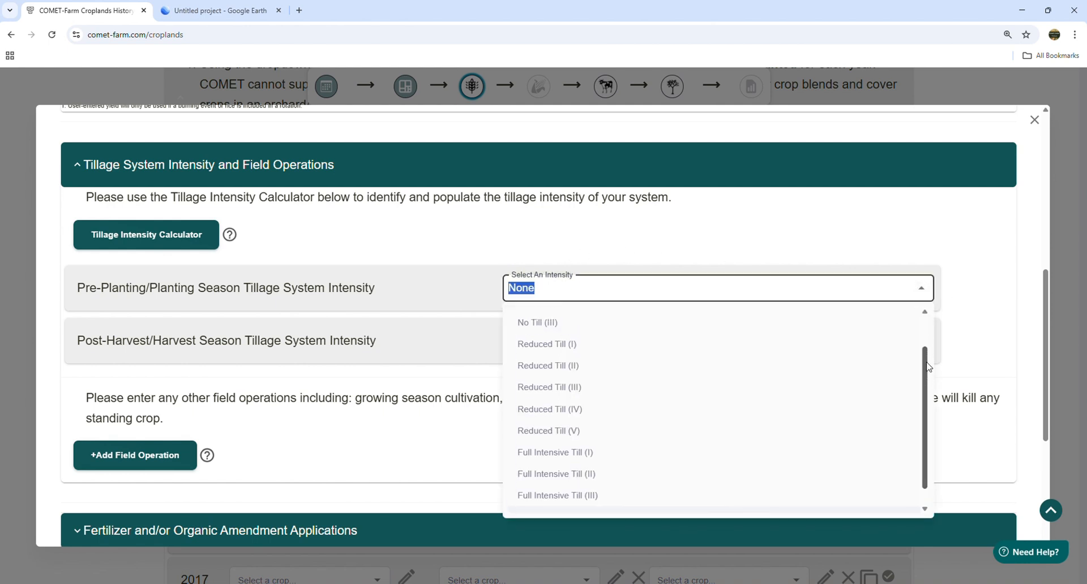
scroll(928, 367, "up", 2)
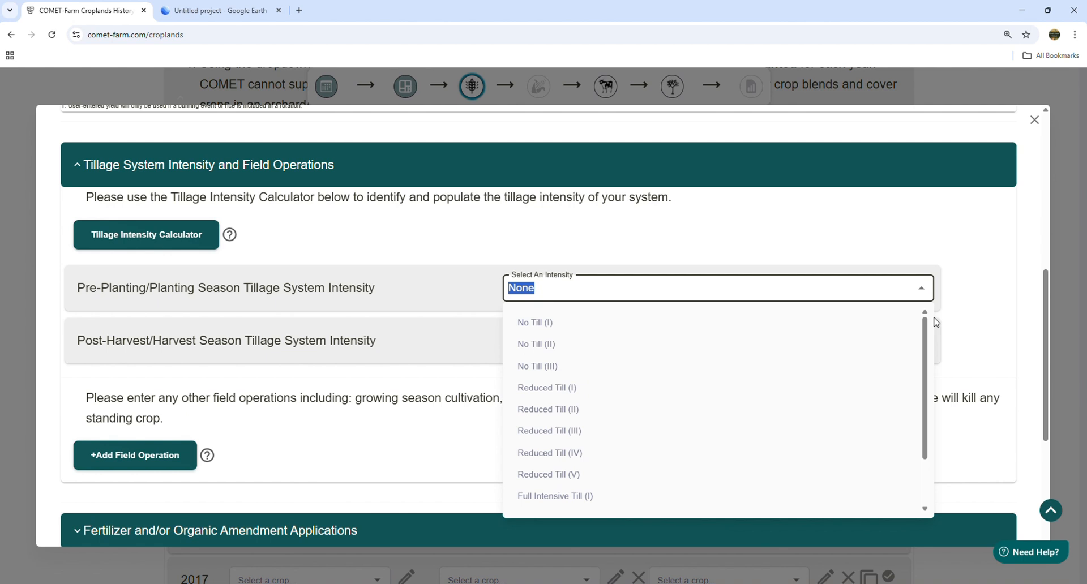
left_click(492, 232)
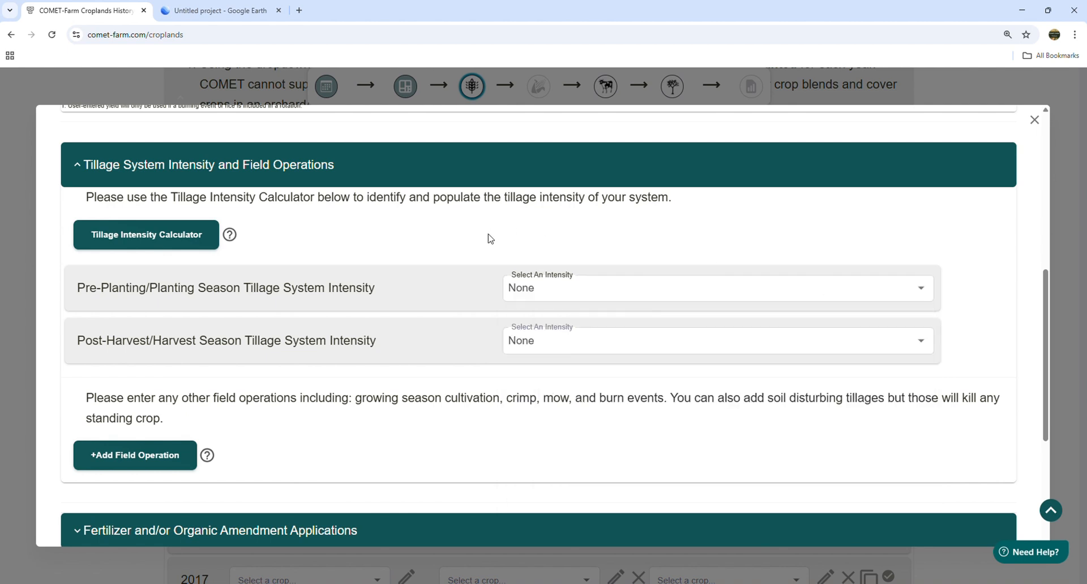
left_click(215, 240)
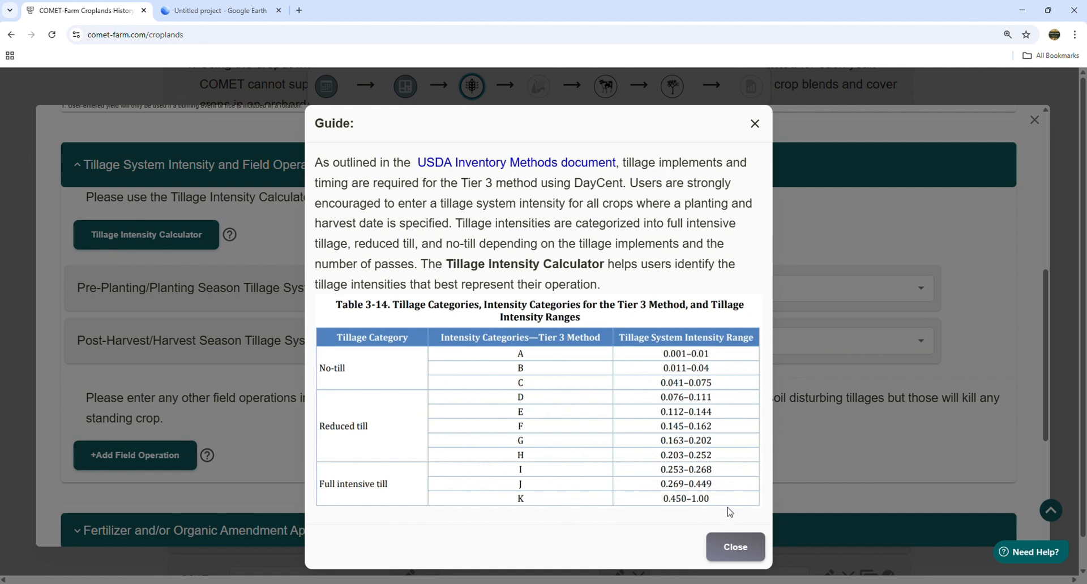
left_click(733, 554)
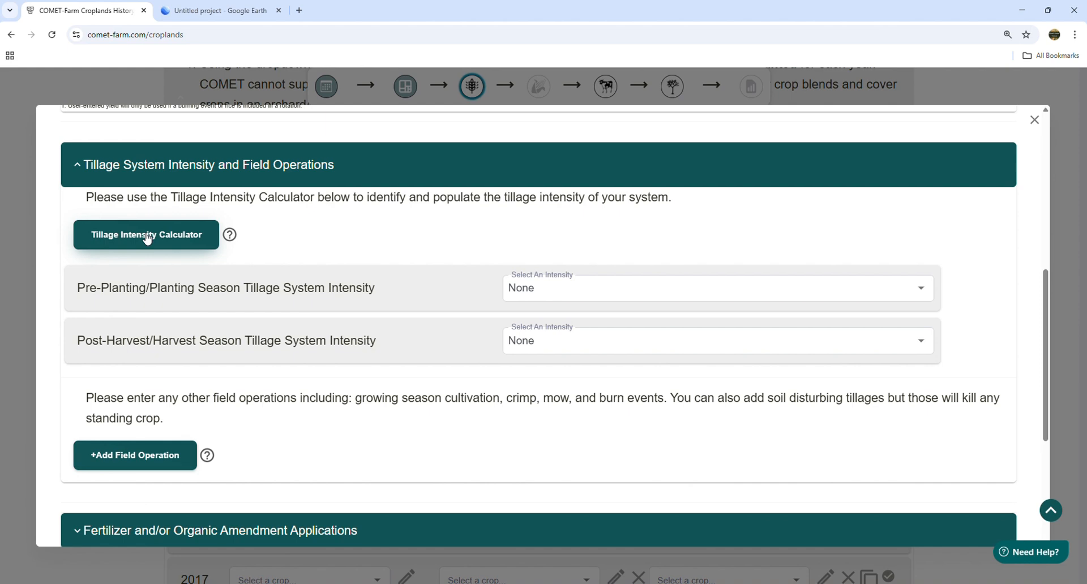
- Populate post-harvest tillage intensity as Full Intensive Till (II) from a V-ripper harvest pass in the calculator
left_click(147, 237)
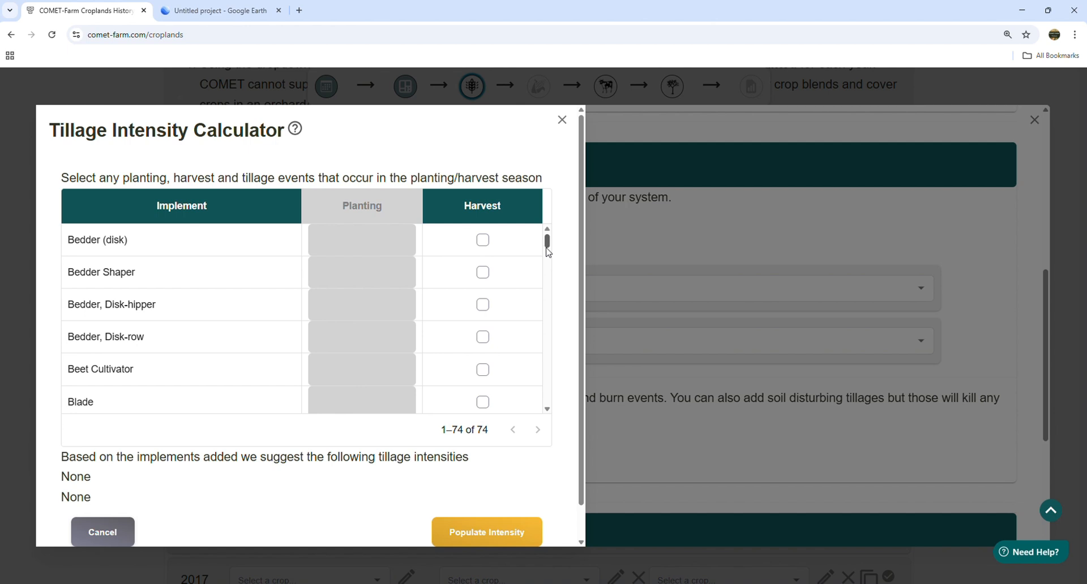
left_click_drag(548, 248, 541, 415)
left_click(482, 398)
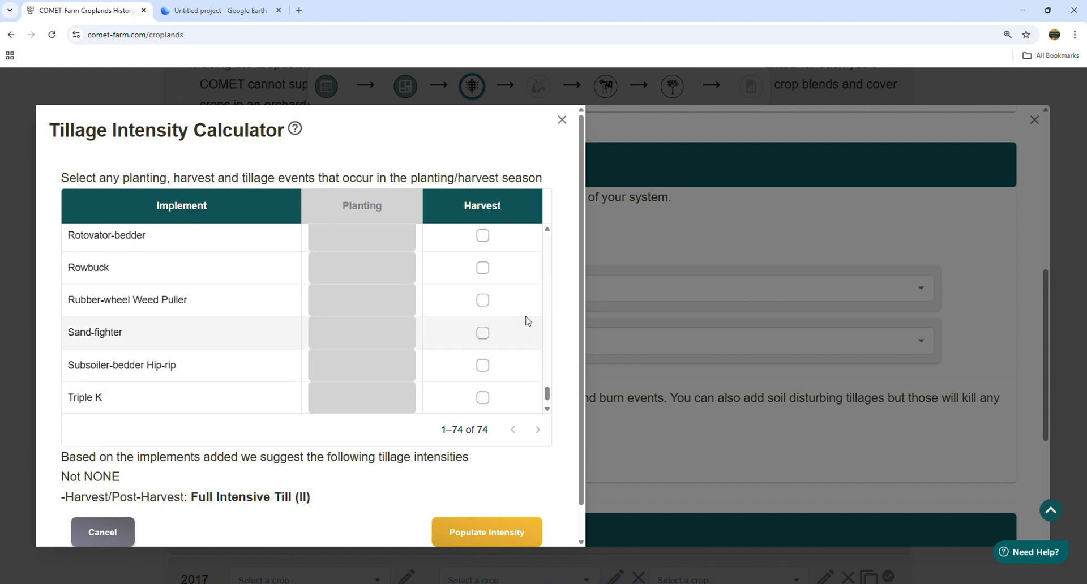
scroll(542, 315, "down", 1)
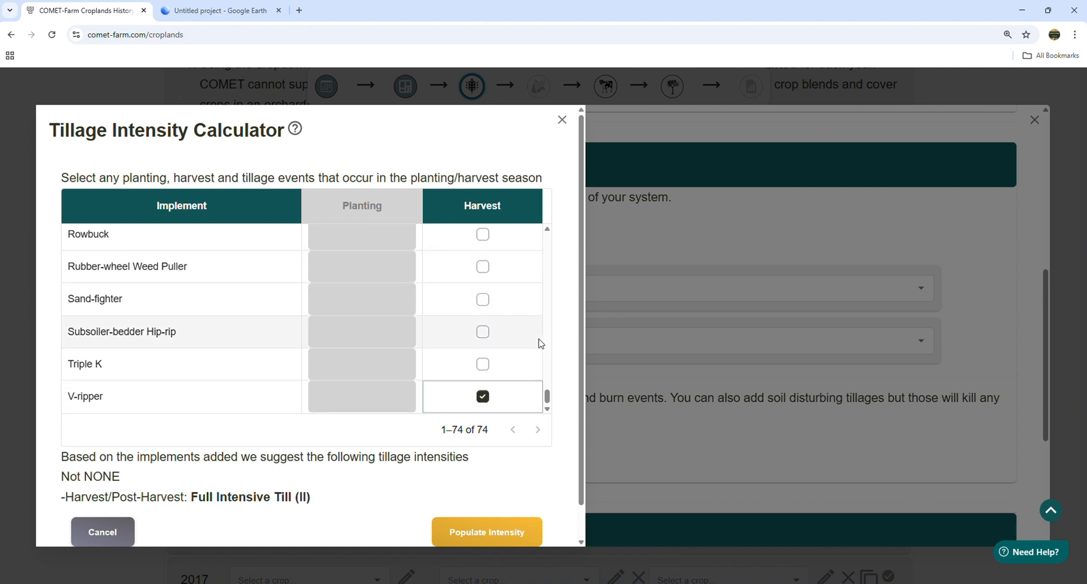
scroll(544, 342, "down", 1)
left_click_drag(319, 470, 57, 464)
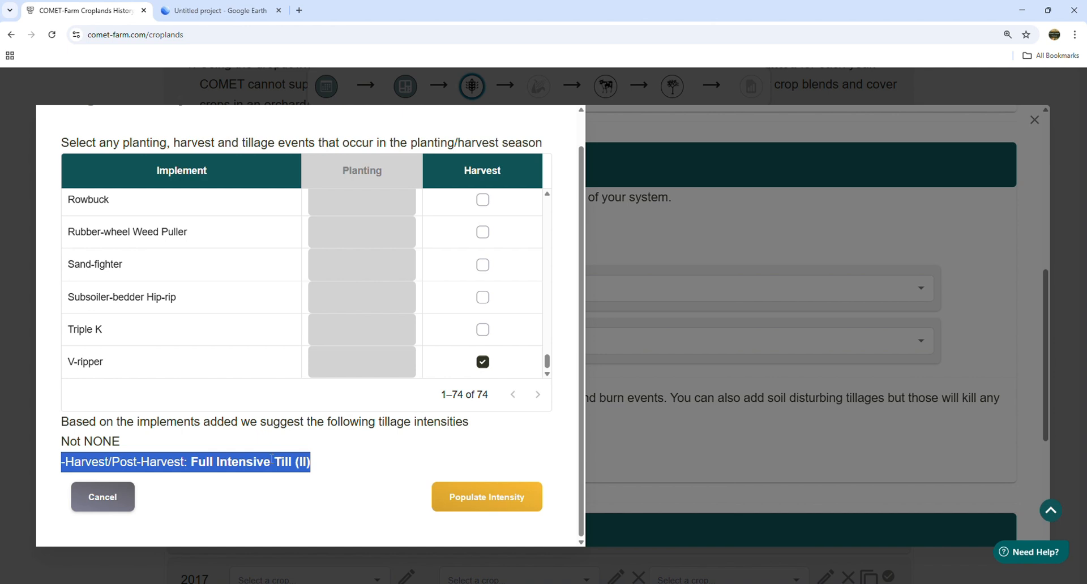
left_click(362, 468)
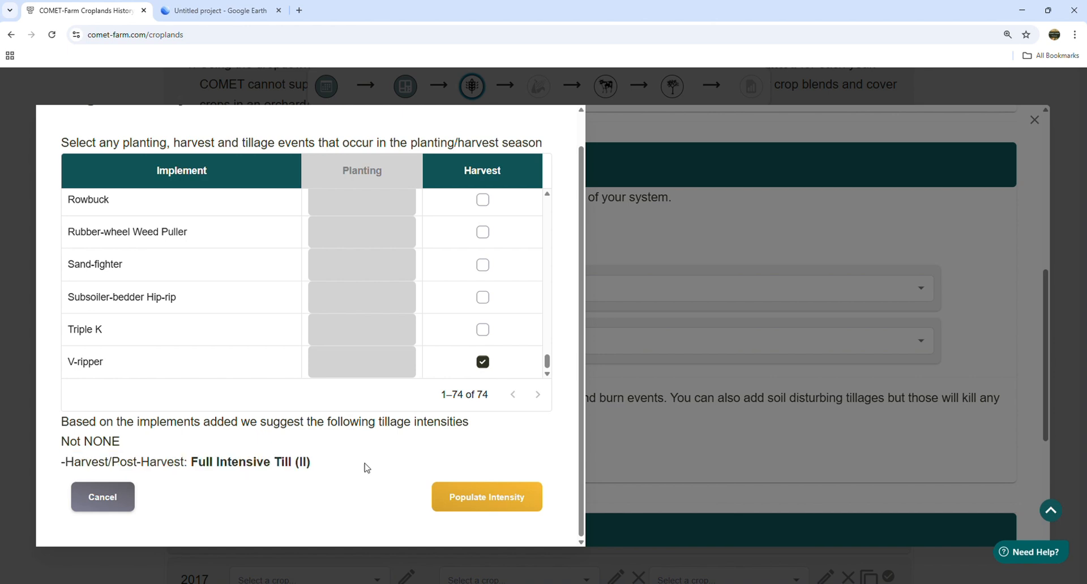
left_click(497, 499)
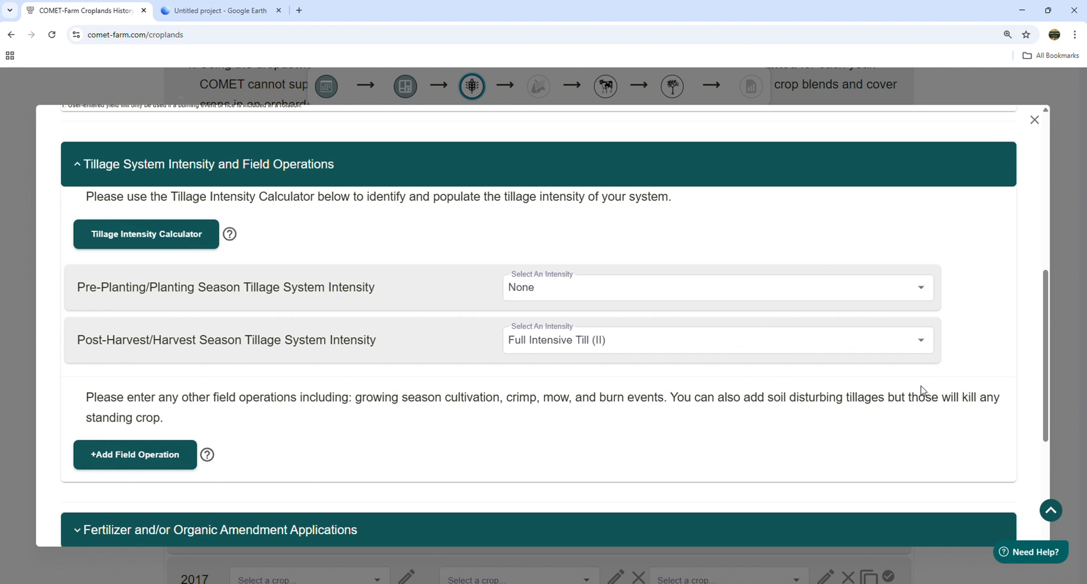
- Add a trial field operation row, then remove it without changes
scroll(917, 393, "down", 2)
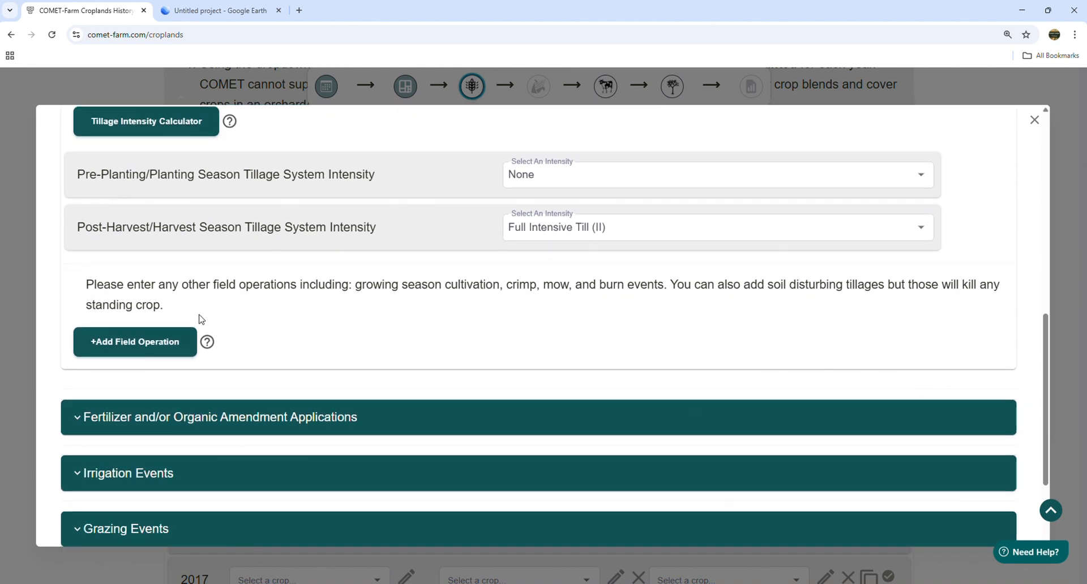
left_click(173, 346)
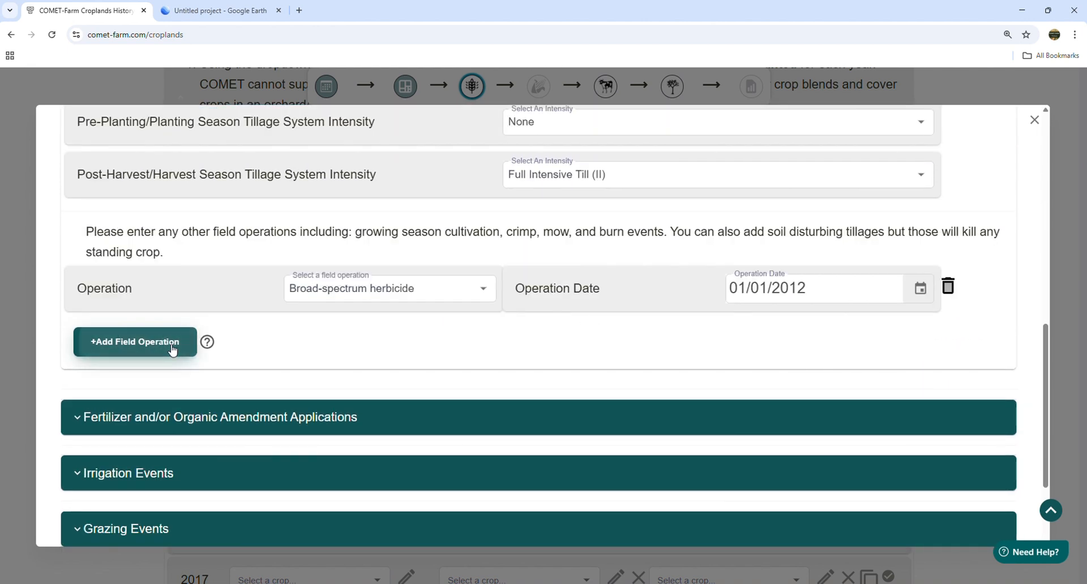
left_click(485, 287)
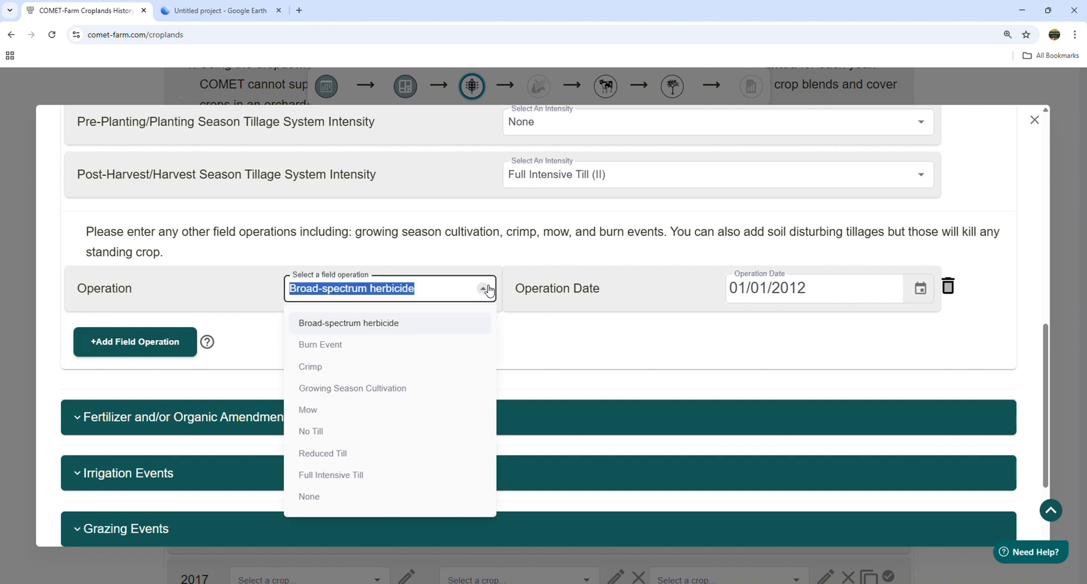
left_click(564, 352)
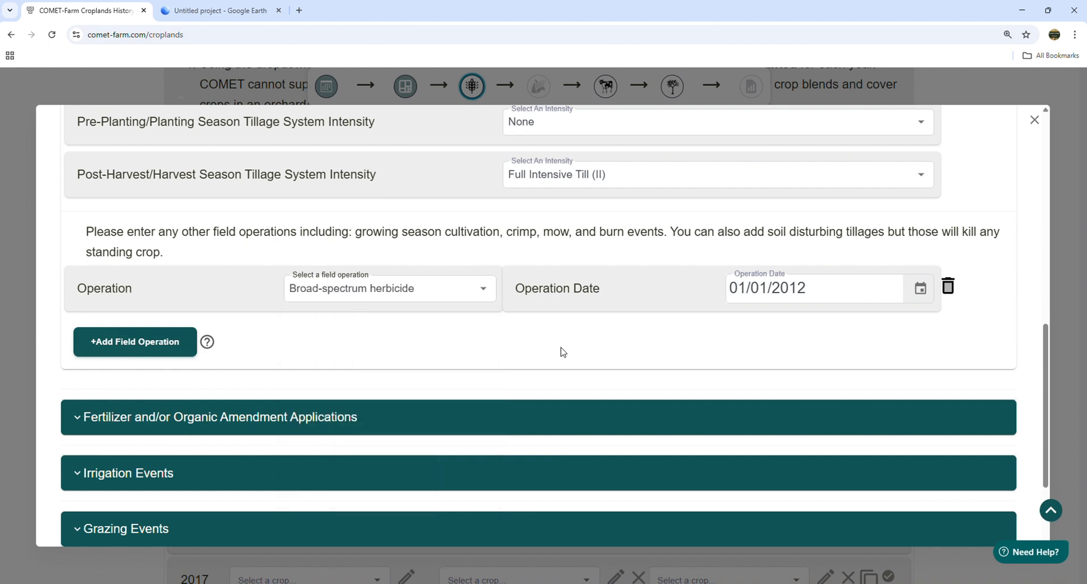
left_click(949, 287)
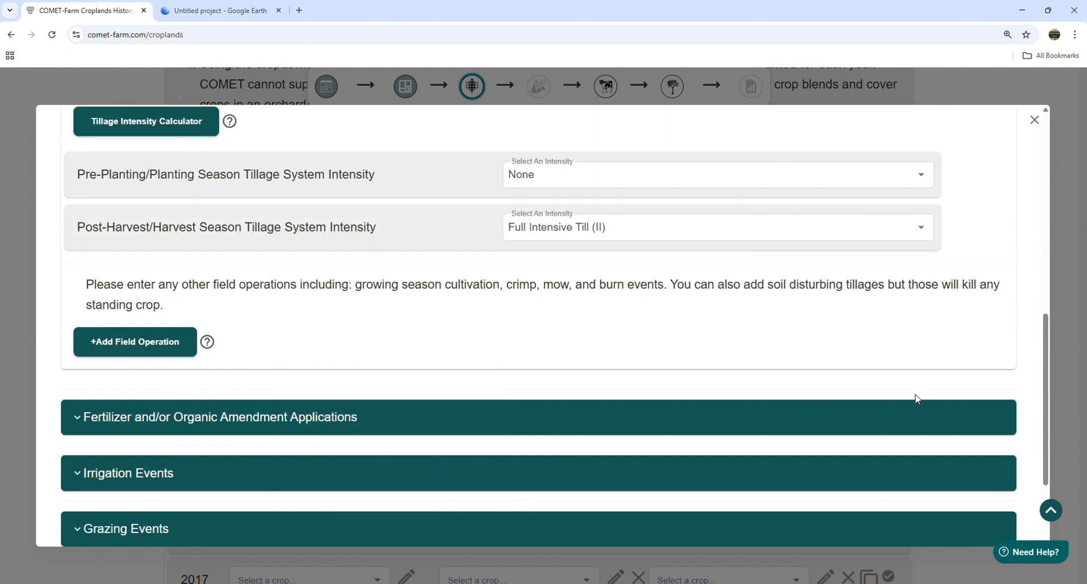
- Expand the Fertilizer and/or Organic Amendment Applications section showing 0.00 lbs/ac total N
scroll(523, 278, "down", 1)
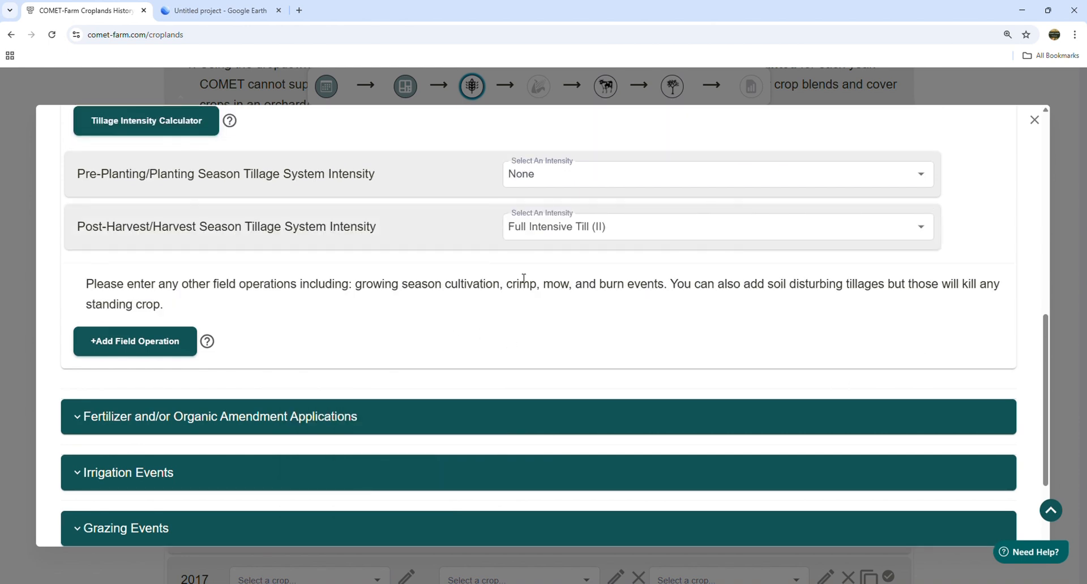
scroll(523, 278, "down", 1)
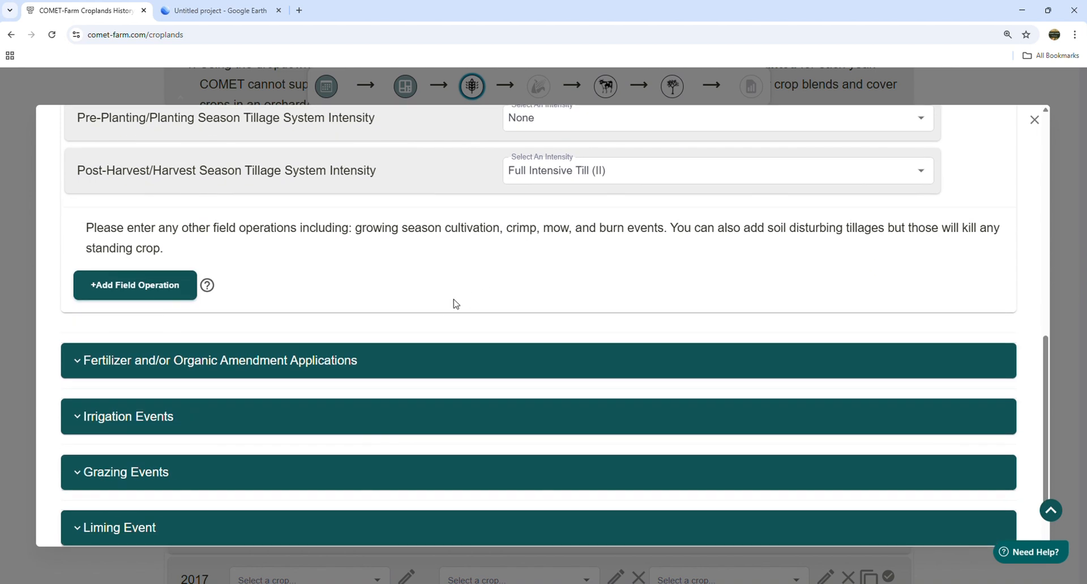
left_click(393, 362)
scroll(595, 269, "down", 2)
- Add a fertilizer application using Ammonium Phosphate Sulphate
scroll(632, 266, "down", 2)
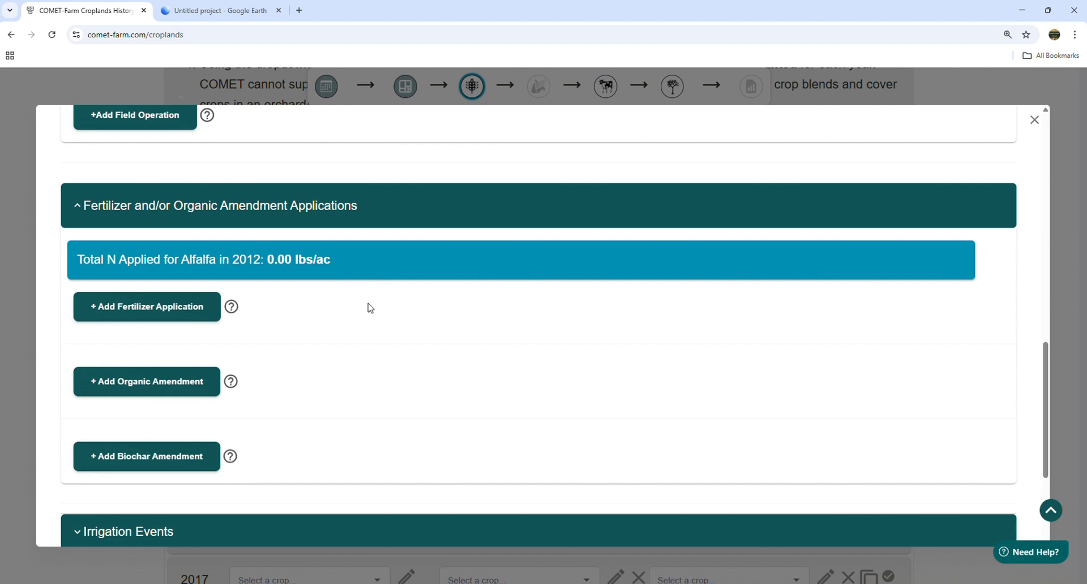
left_click(134, 315)
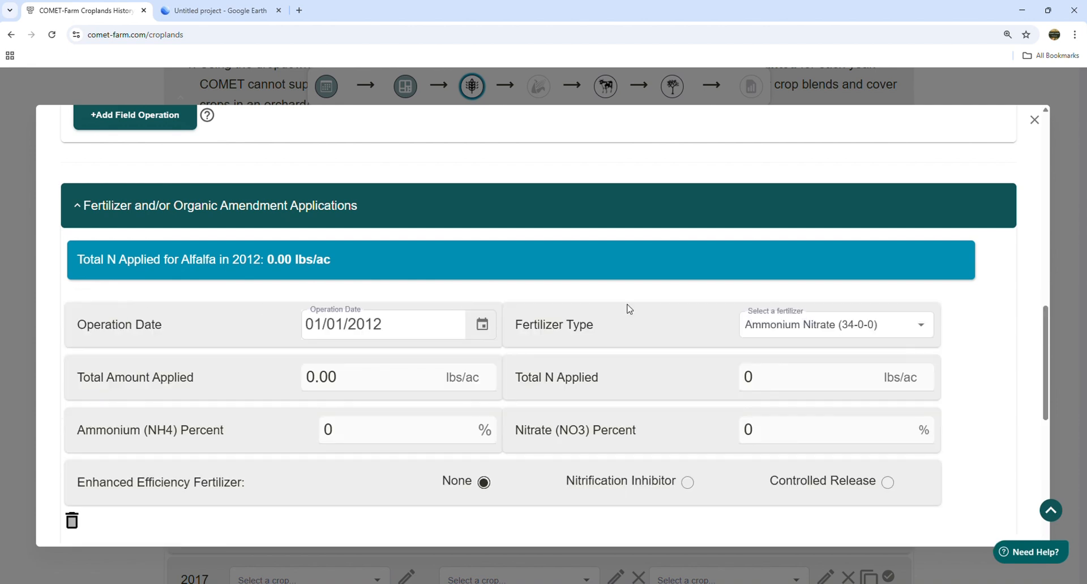
left_click_drag(1051, 350, 1051, 365)
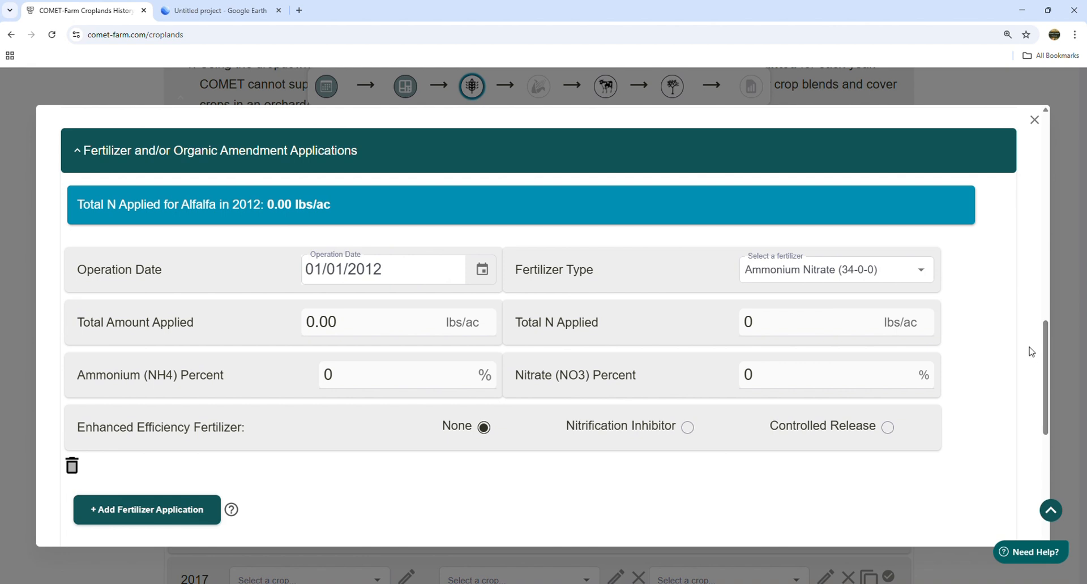
left_click(847, 271)
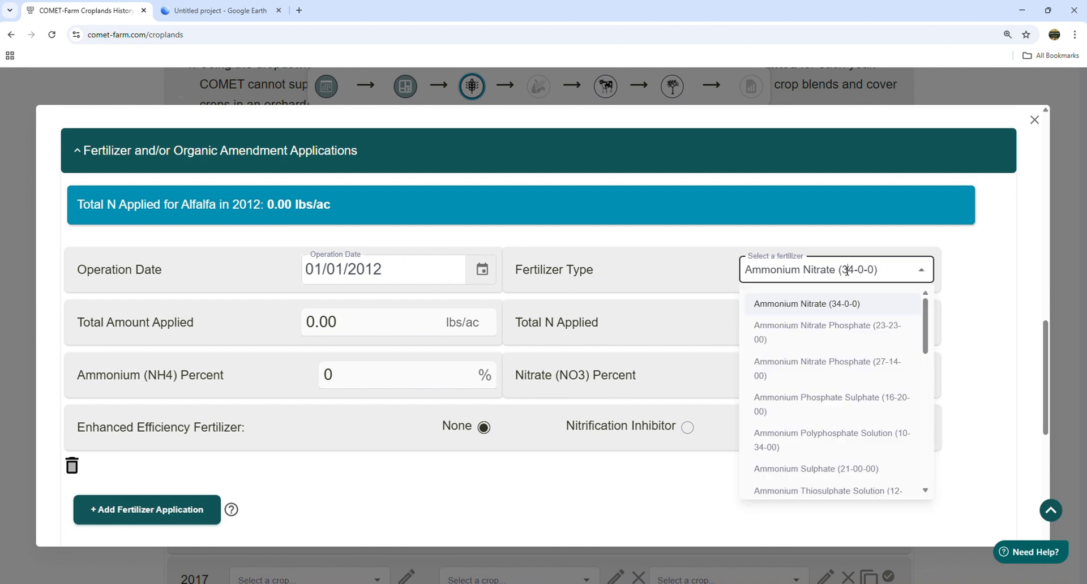
left_click(829, 399)
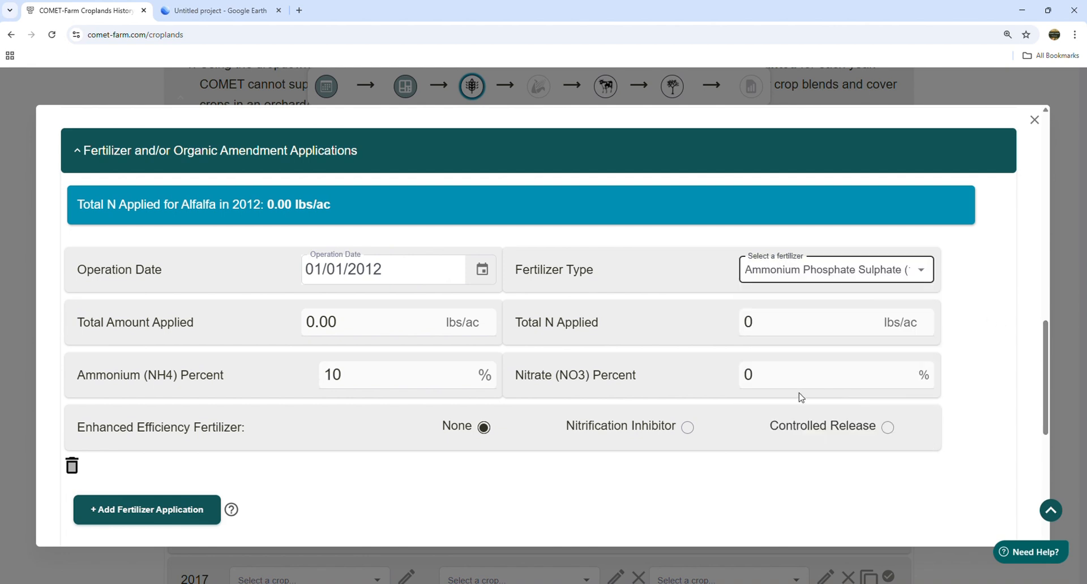
left_click_drag(375, 377, 294, 374)
left_click(256, 373)
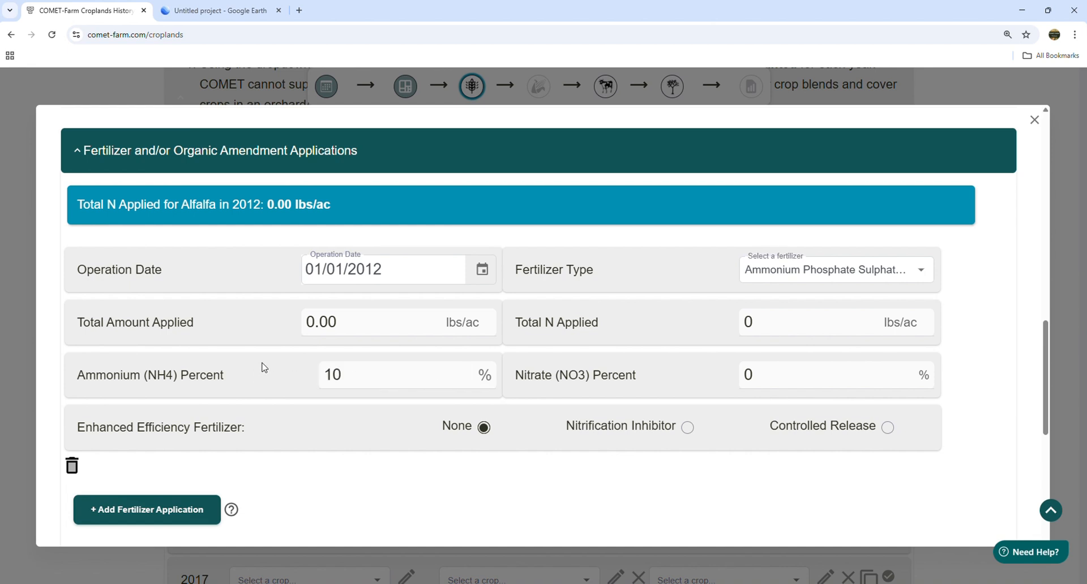
- Enter 155 lbs/ac as total amount, then set total N applied to 25 lbs/ac
left_click(350, 322)
left_click_drag(349, 322, 268, 321)
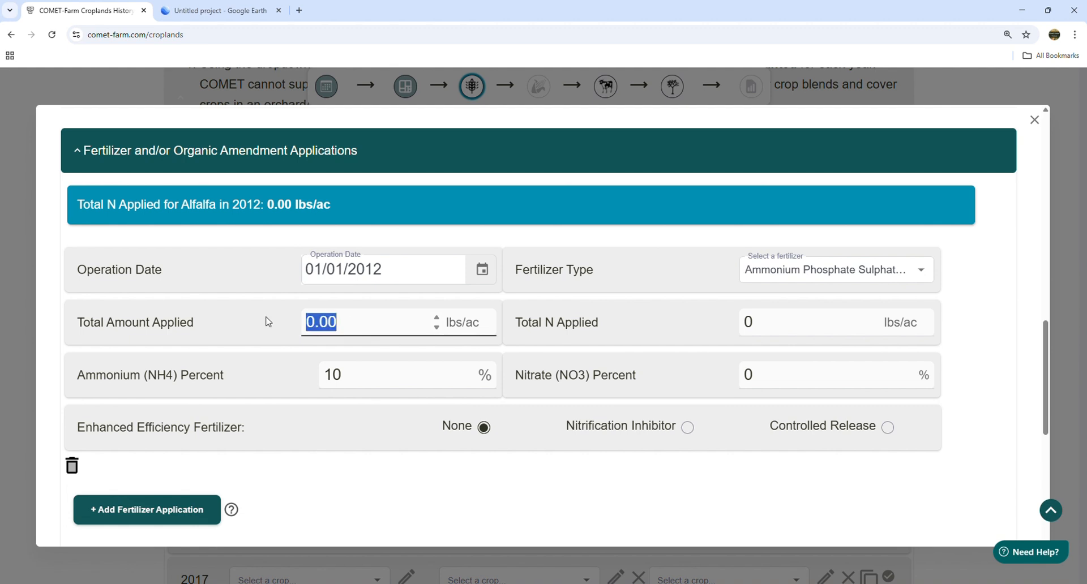
type("1")
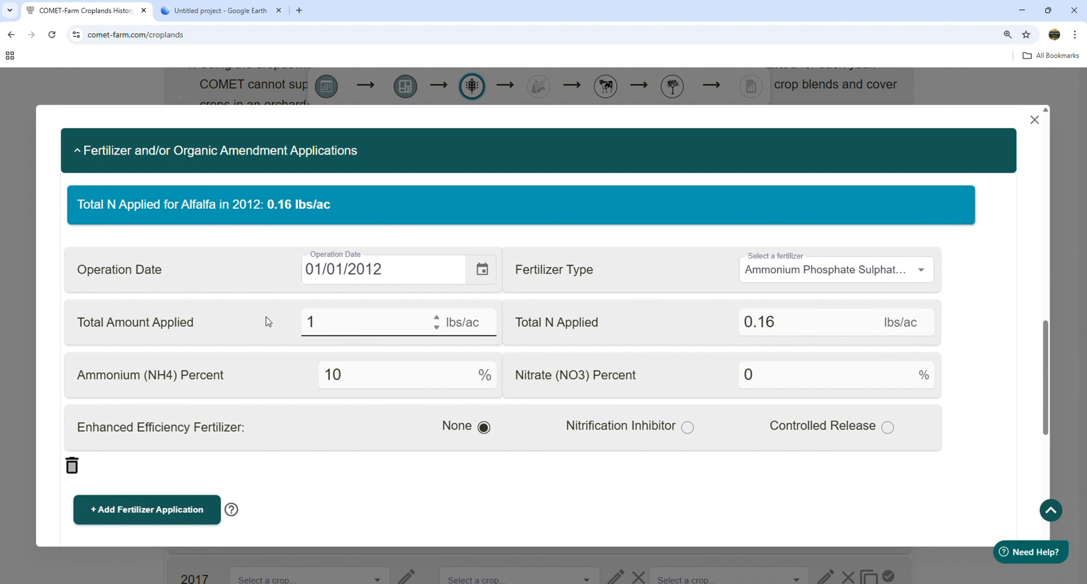
type("55")
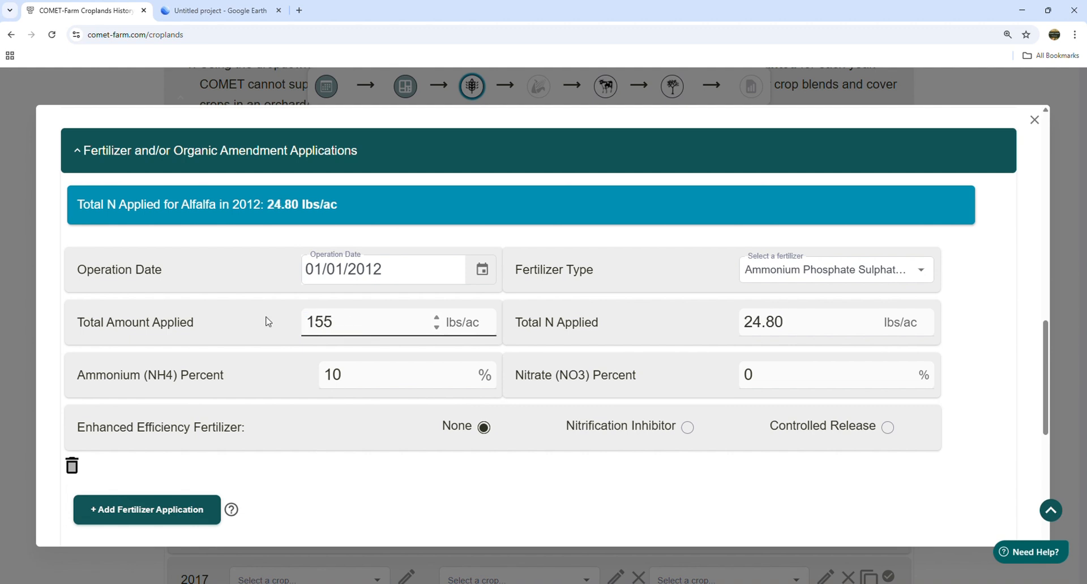
left_click(606, 327)
left_click(788, 319)
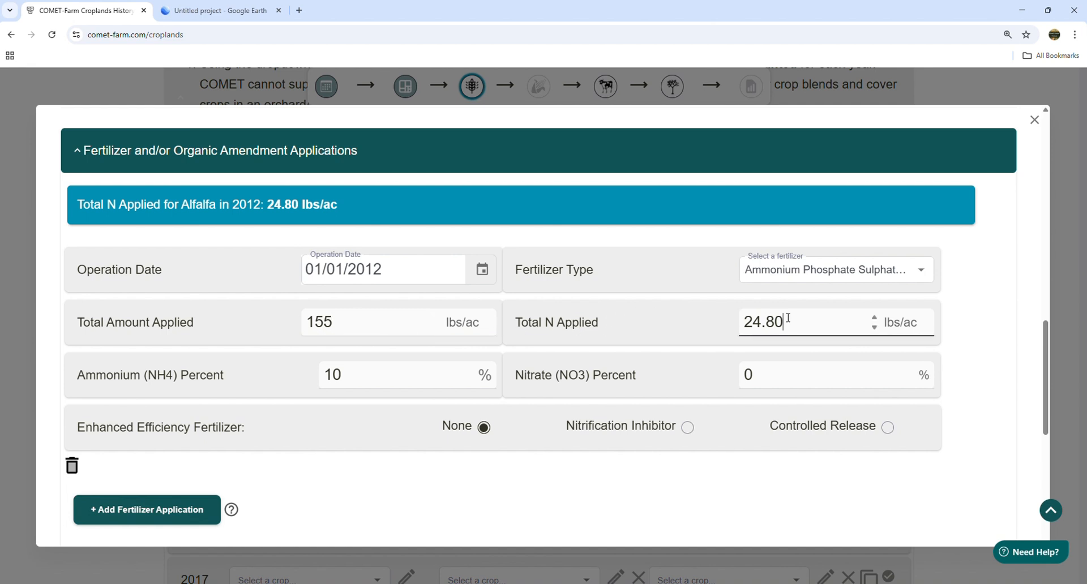
left_click_drag(788, 318, 738, 327)
type("25")
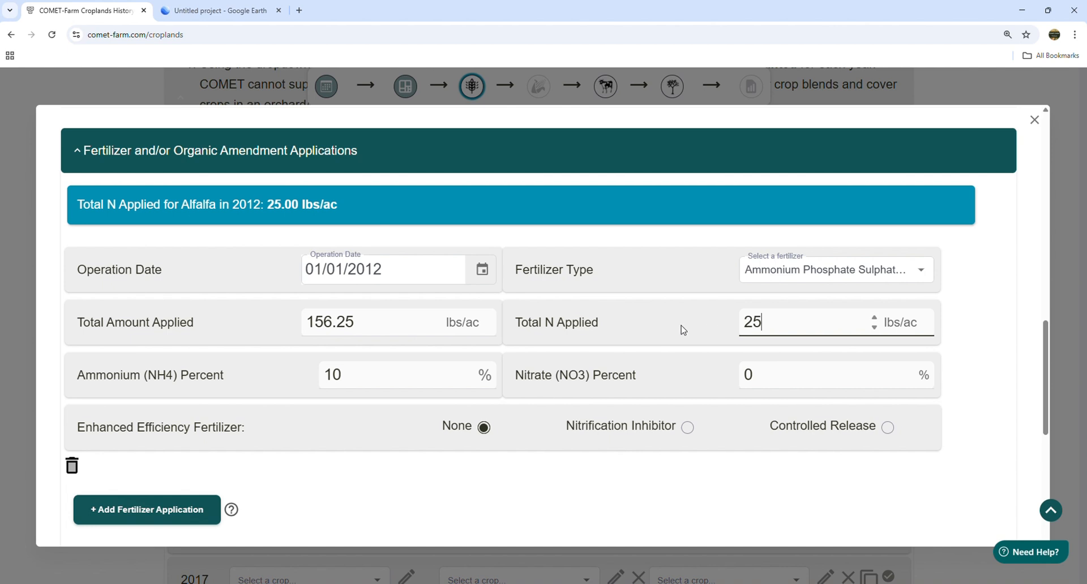
left_click(632, 332)
scroll(594, 451, "down", 3)
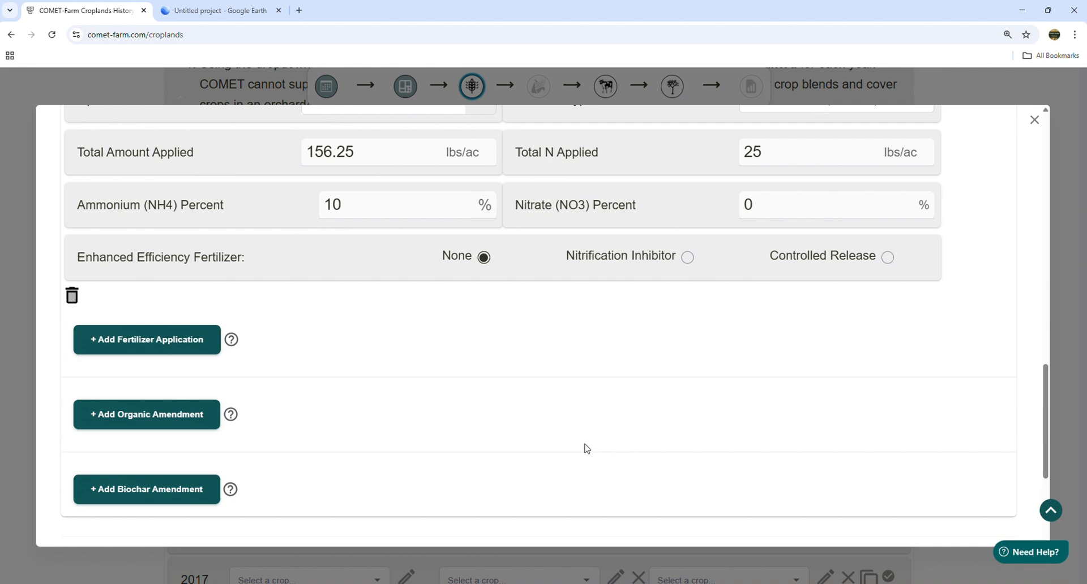
- Add a Chicken - Broiler (litter), Solid organic amendment with 25 ton/ac fresh weight applied
left_click(144, 423)
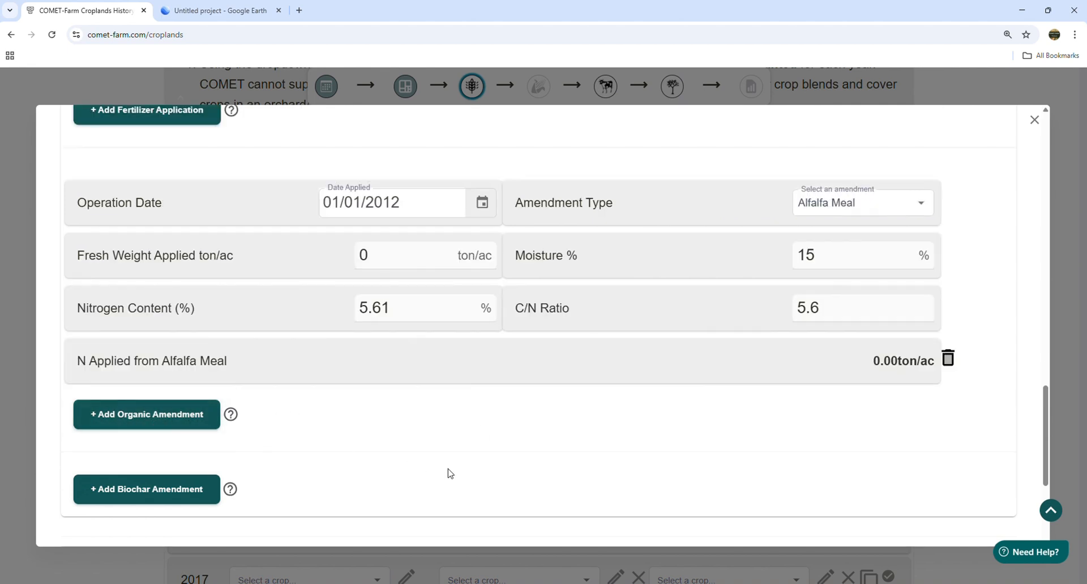
left_click(844, 210)
left_click(827, 349)
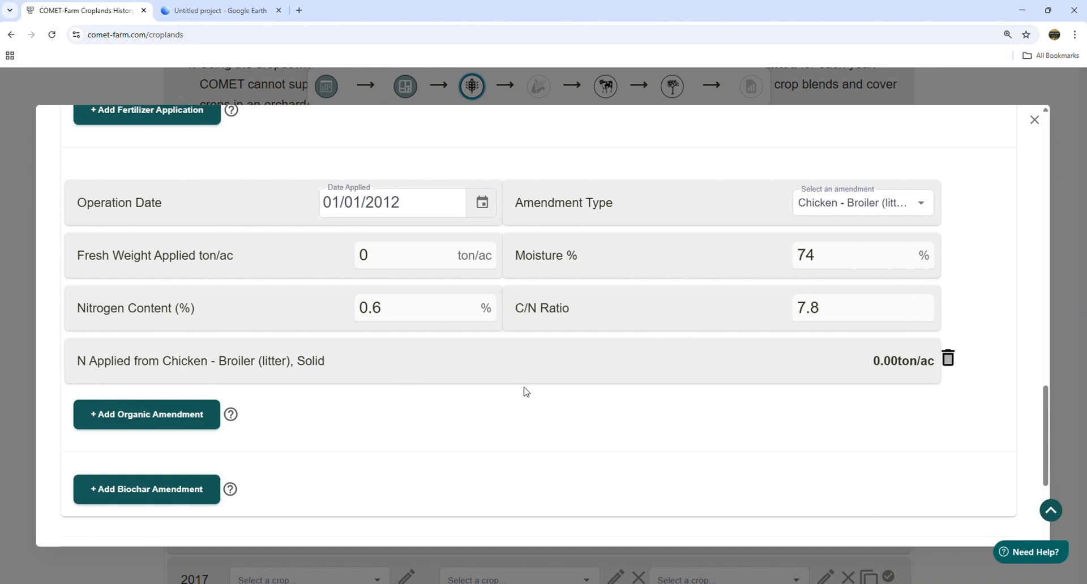
left_click(415, 256)
left_click_drag(415, 256, 296, 249)
type("25")
left_click(607, 415)
- Check that the 2012 total N banner now reads 324.00 lbs/ac
scroll(559, 402, "up", 4)
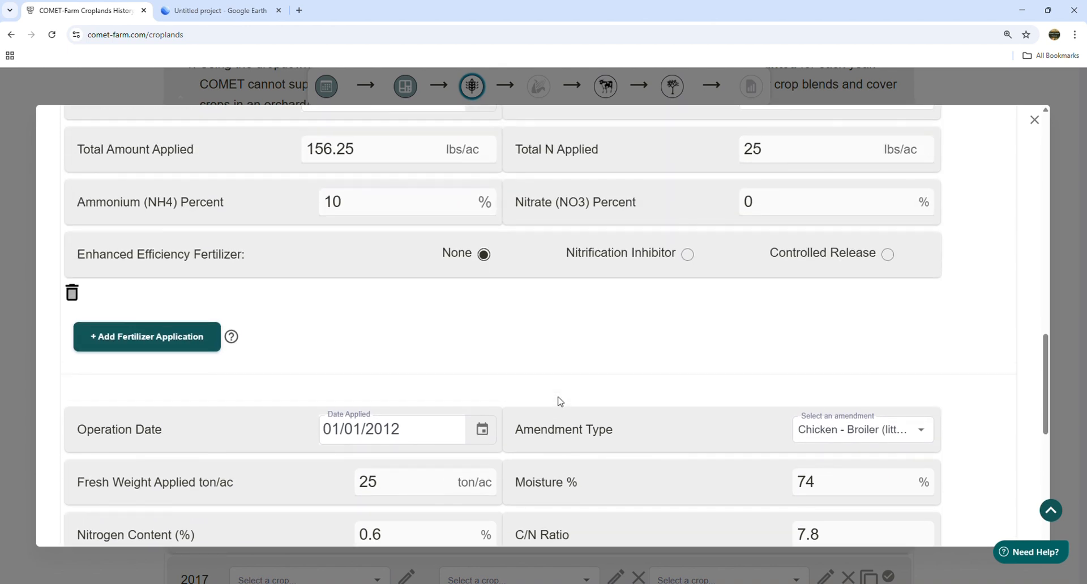
scroll(544, 379, "up", 4)
left_click_drag(365, 259, 77, 259)
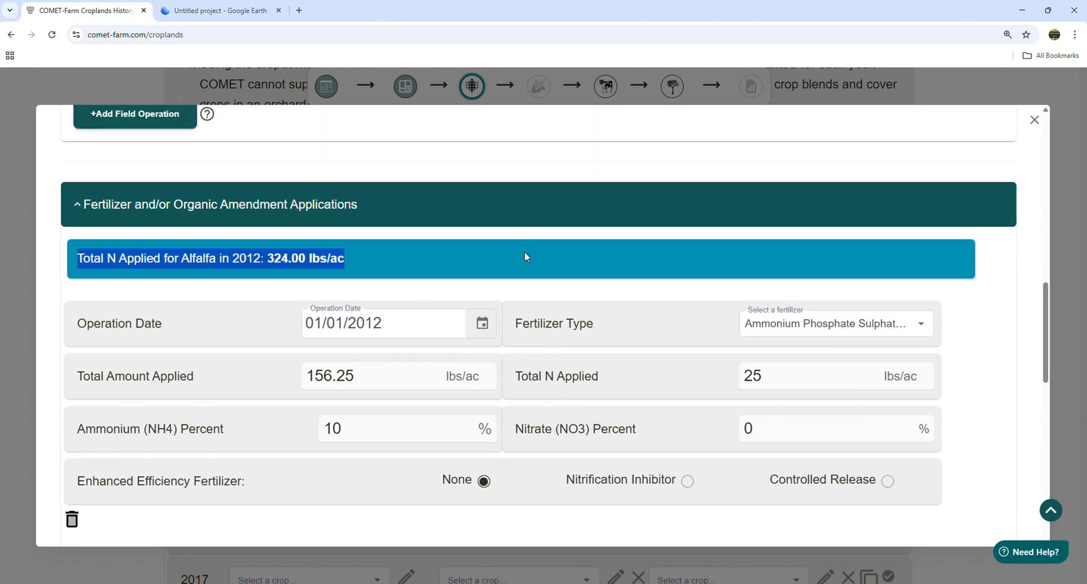
left_click(387, 259)
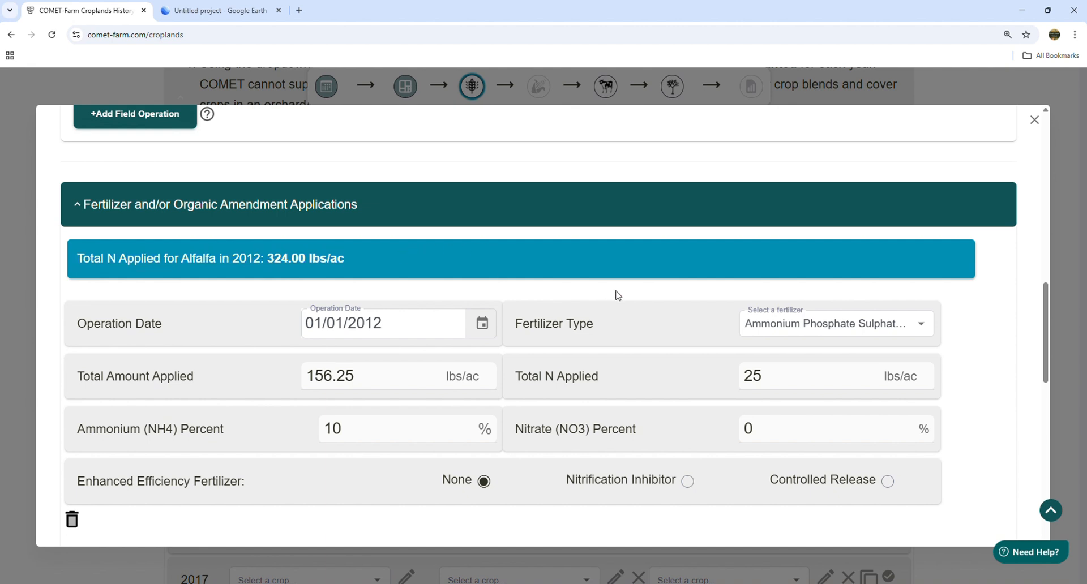
scroll(616, 296, "down", 1)
scroll(617, 295, "down", 10)
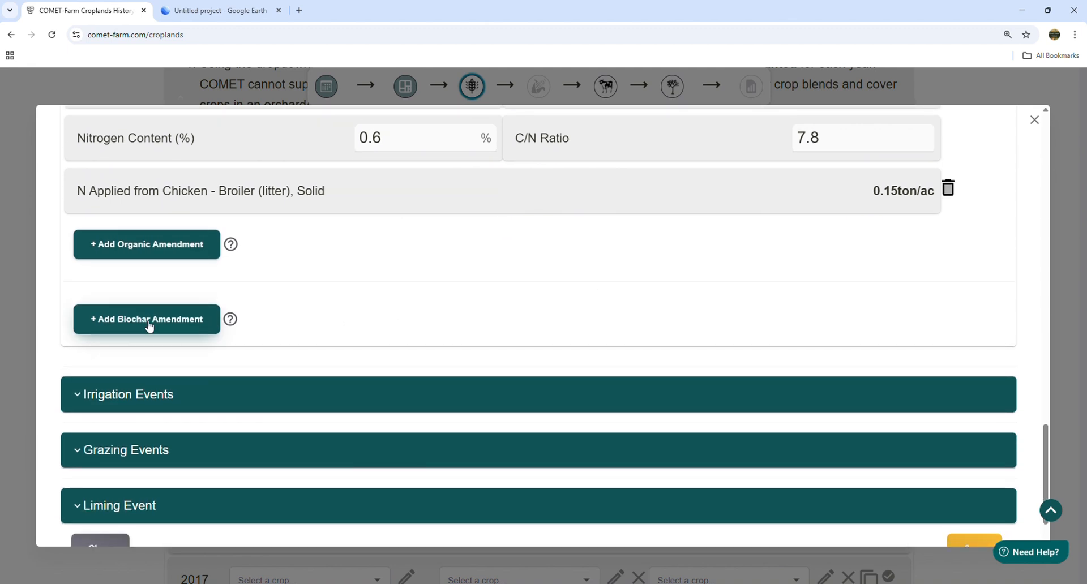
left_click(150, 327)
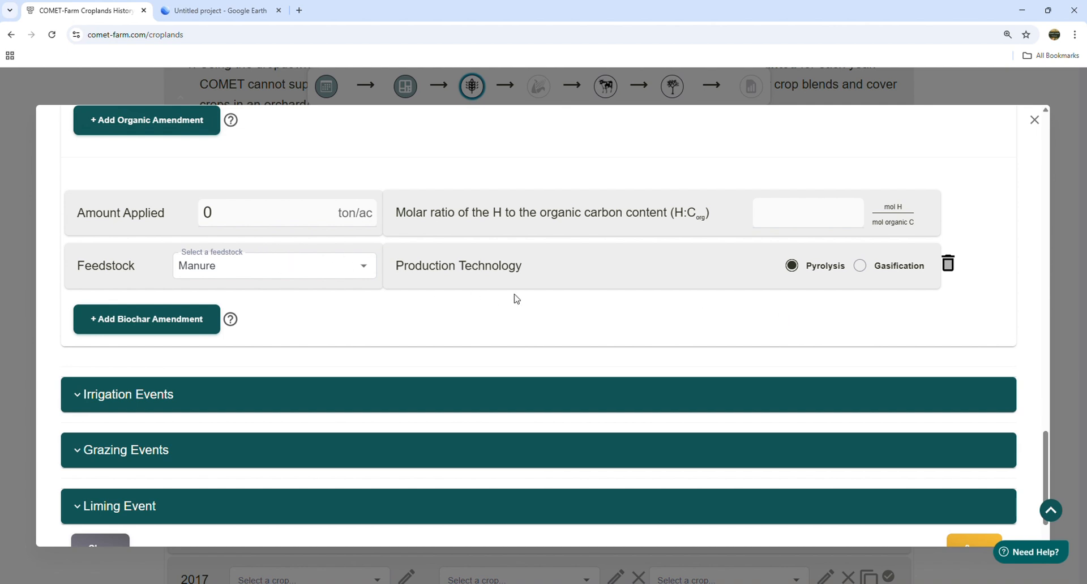
left_click(950, 265)
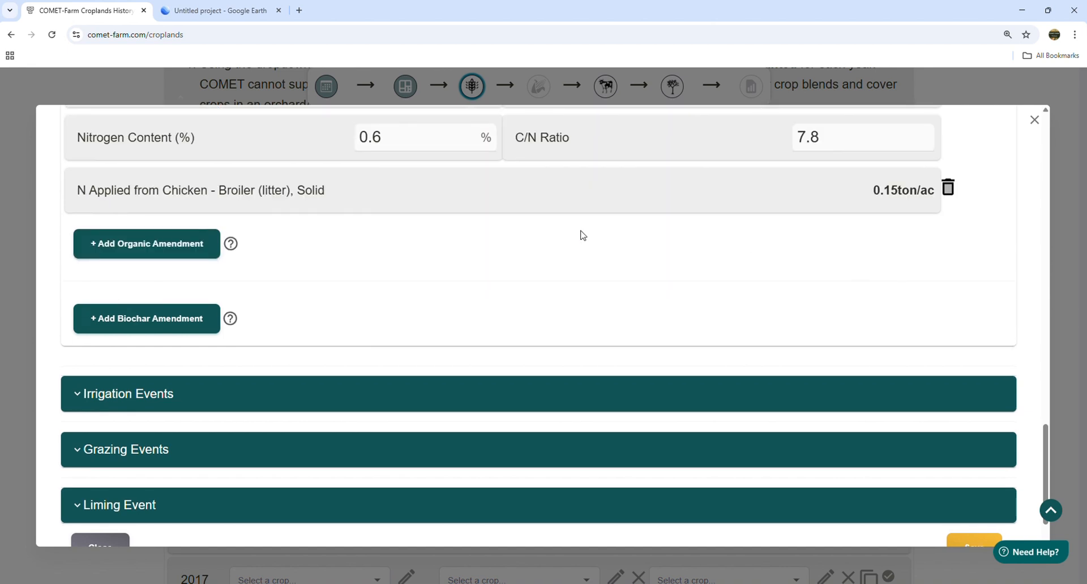
scroll(583, 235, "down", 1)
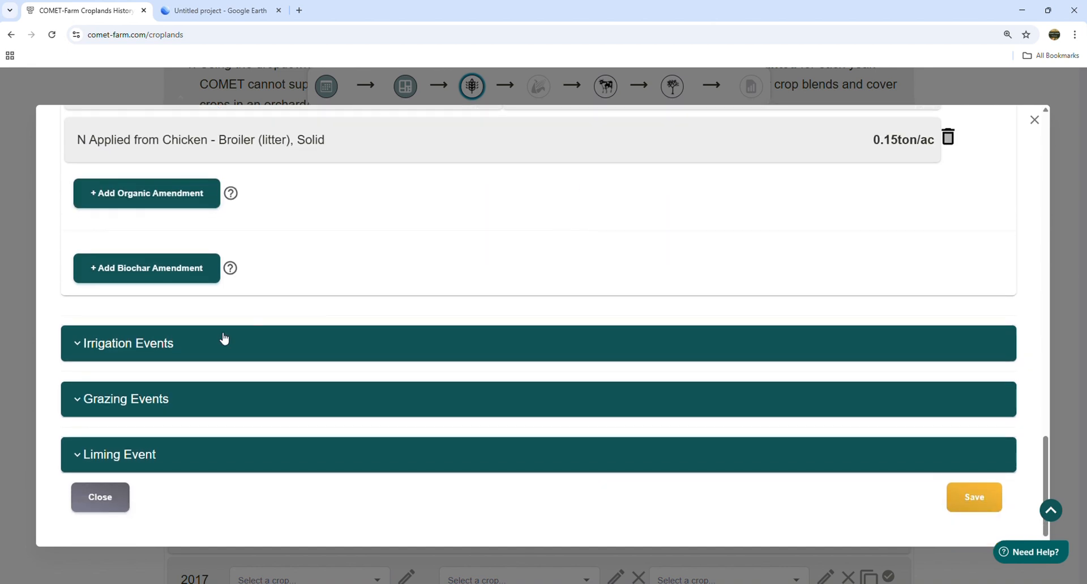
- Add a 2012 irrigation event starting on 02/15/2012
left_click(174, 349)
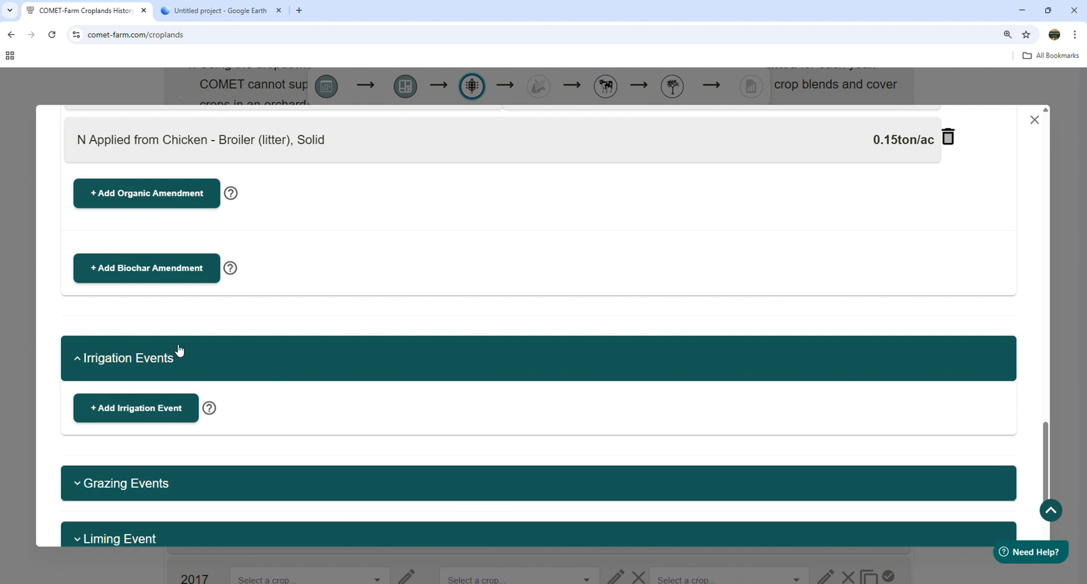
scroll(433, 298, "down", 2)
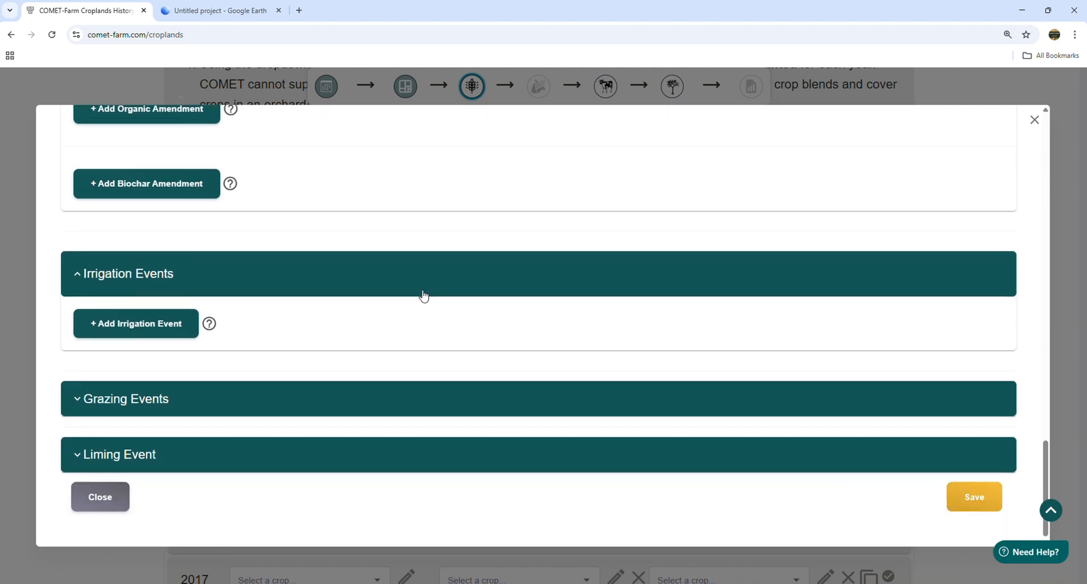
left_click(136, 335)
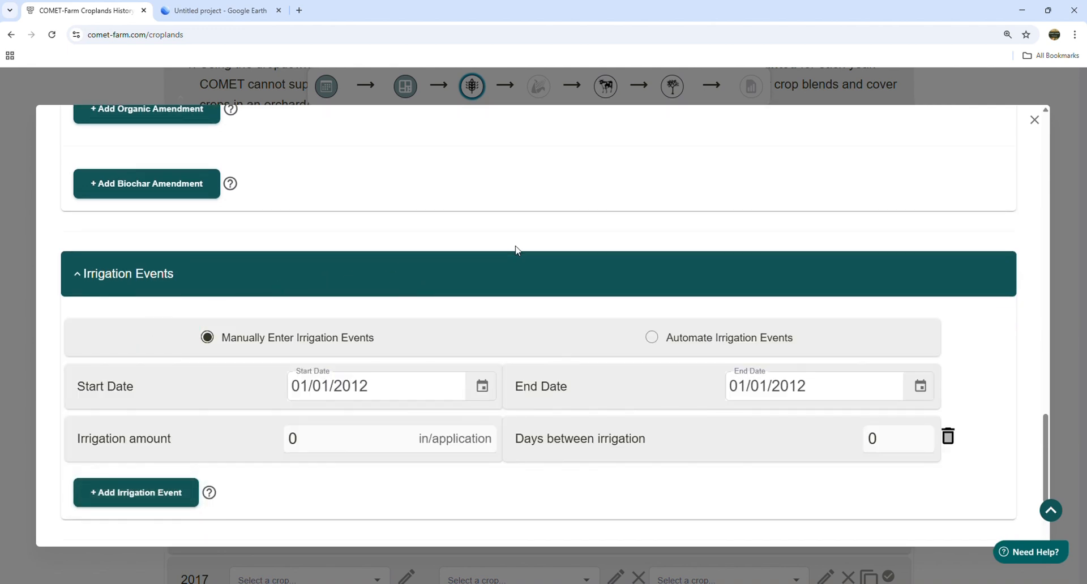
scroll(516, 250, "down", 2)
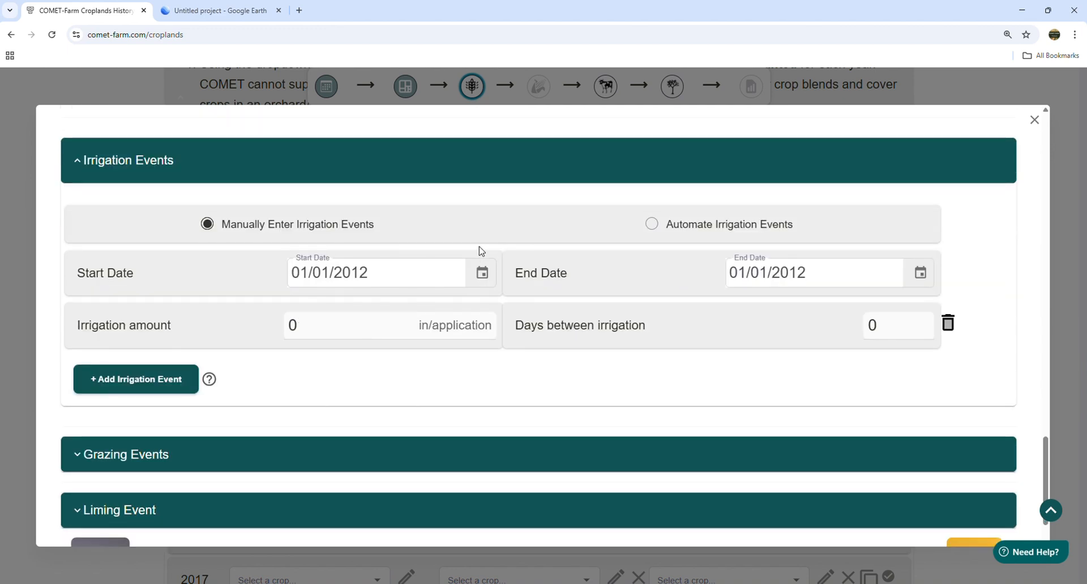
left_click(483, 275)
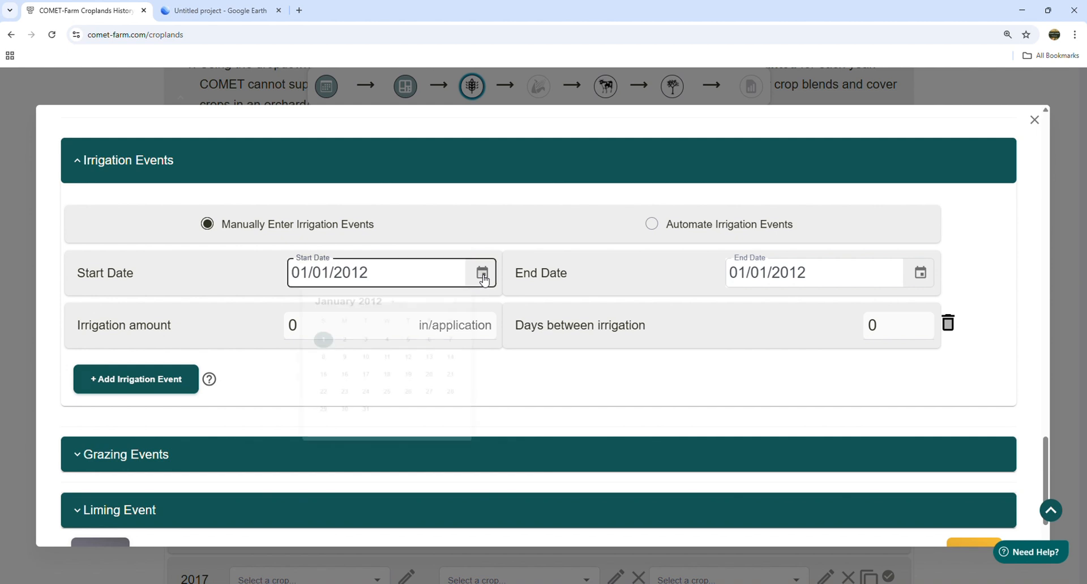
left_click(467, 309)
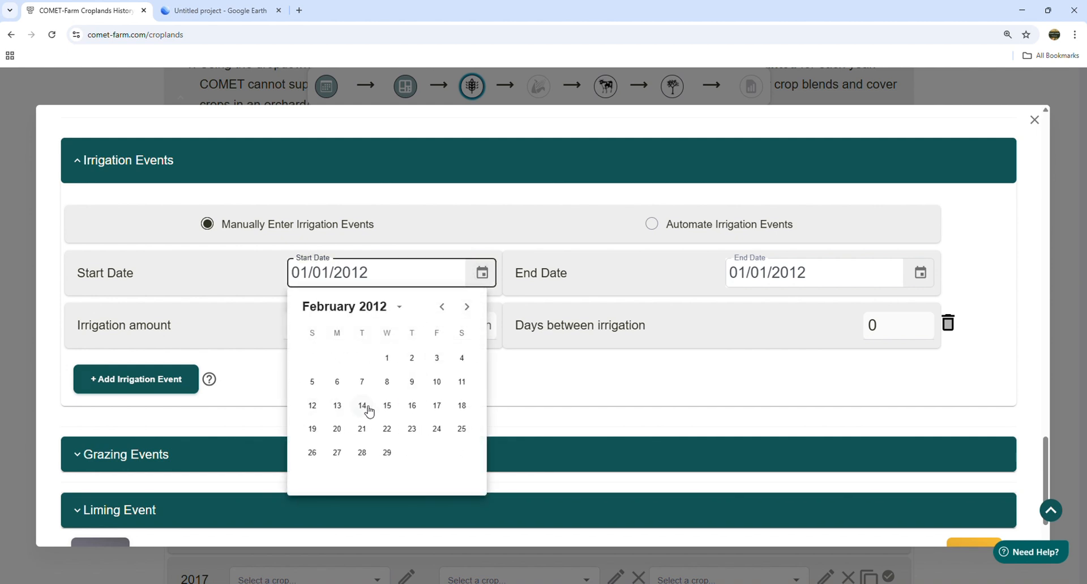
left_click(387, 406)
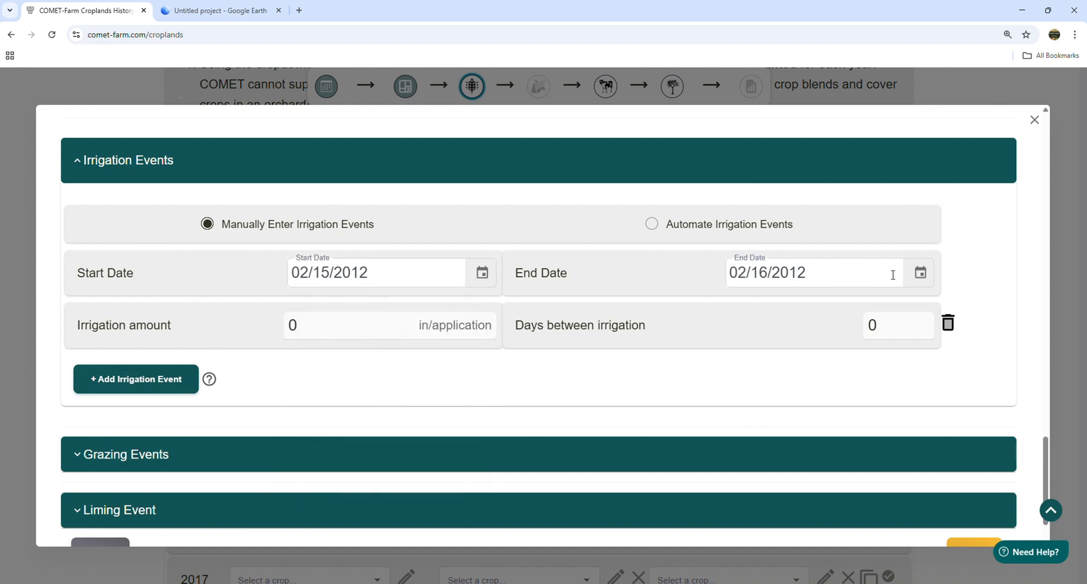
- Set the irrigation end date to 10/09/2012
left_click(921, 274)
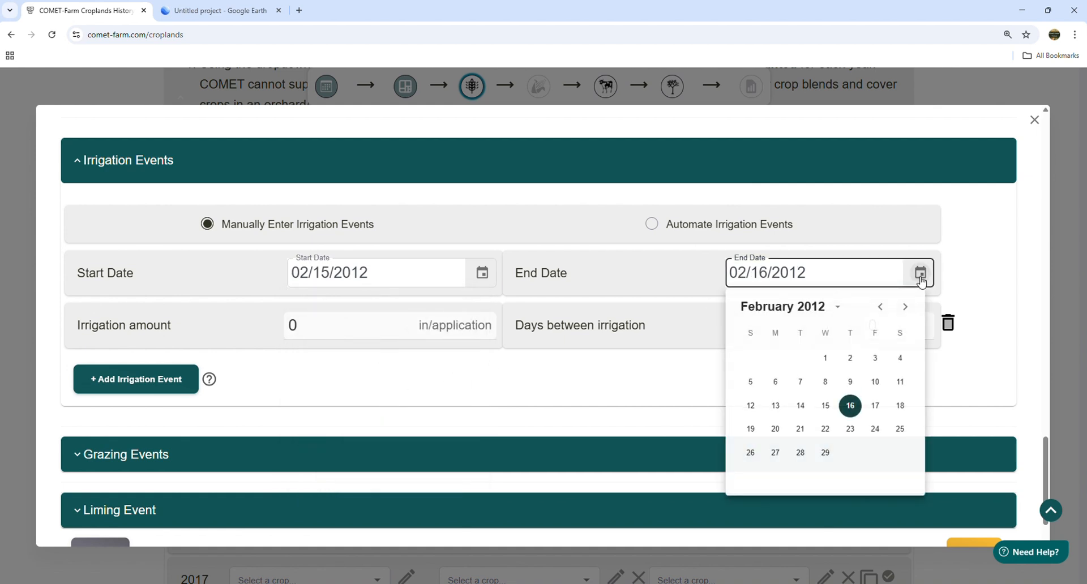
left_click(906, 308)
left_click(906, 309)
left_click(906, 309)
left_click(906, 308)
left_click(906, 308)
left_click(906, 308)
left_click(906, 309)
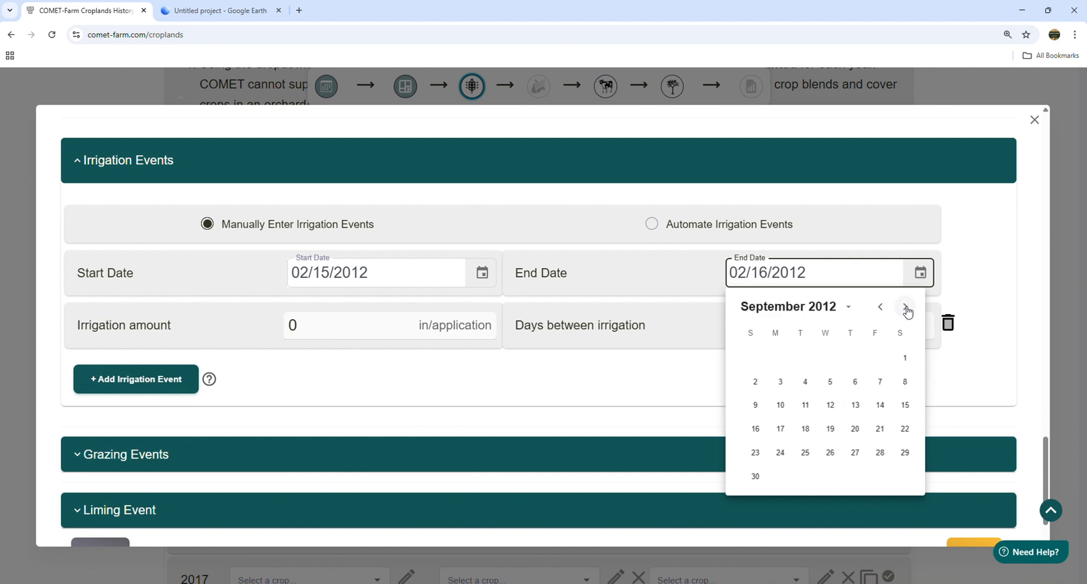
left_click(906, 309)
left_click(801, 381)
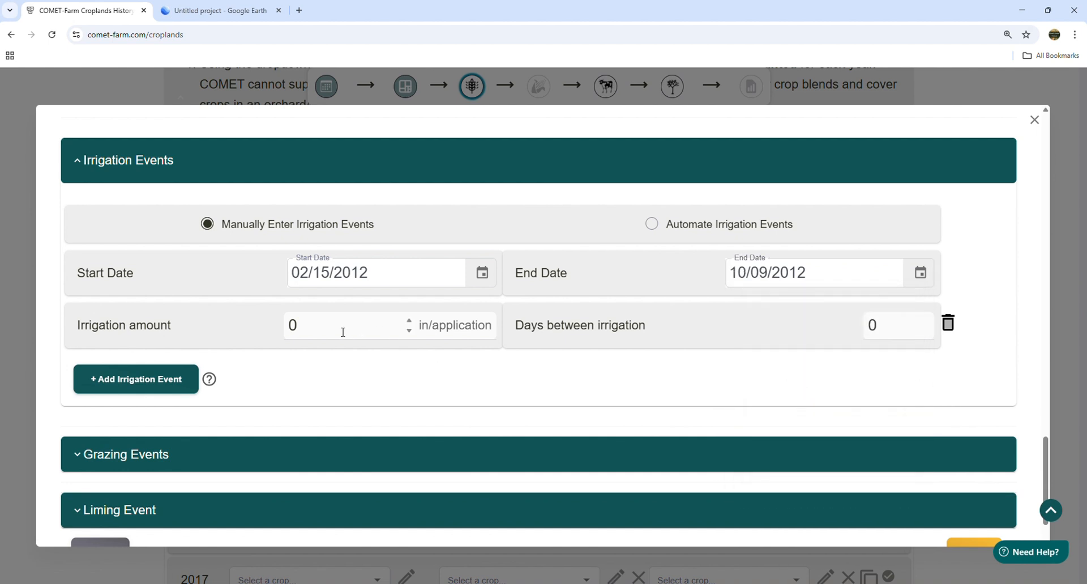
- Apply 1 in of irrigation per application, every 6 days
left_click_drag(343, 328, 274, 328)
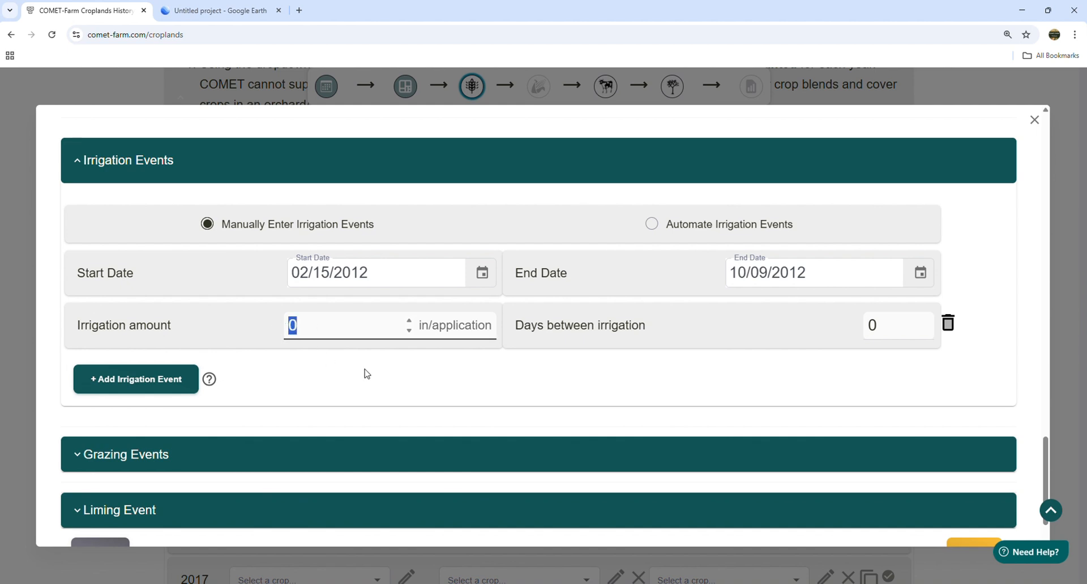
type("1")
left_click(512, 371)
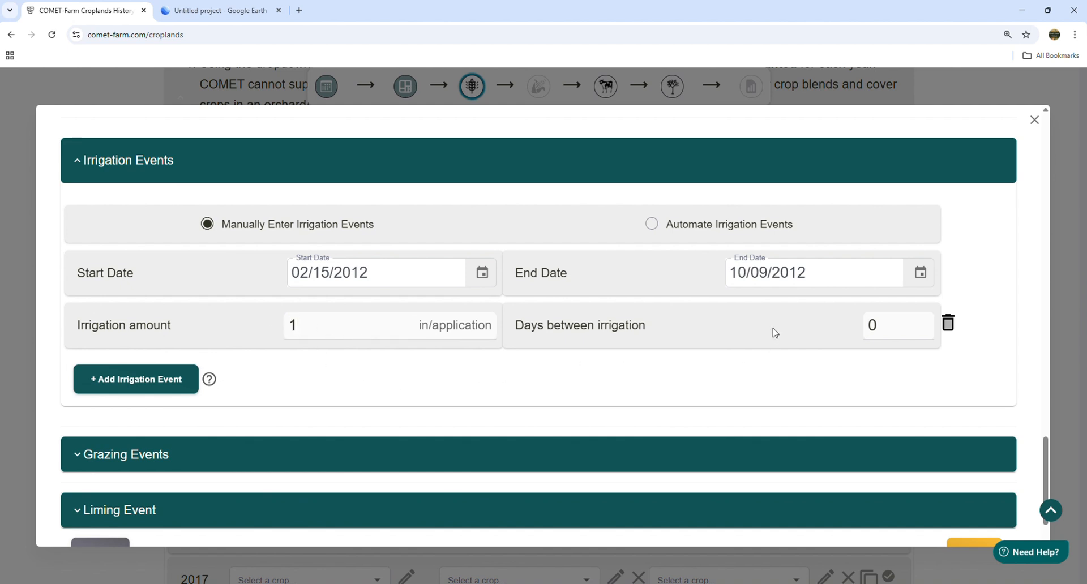
left_click_drag(882, 323, 830, 328)
type("6")
left_click(691, 391)
- Try automated irrigation and its 55 water holding capacity, then revert to manual events
left_click(652, 227)
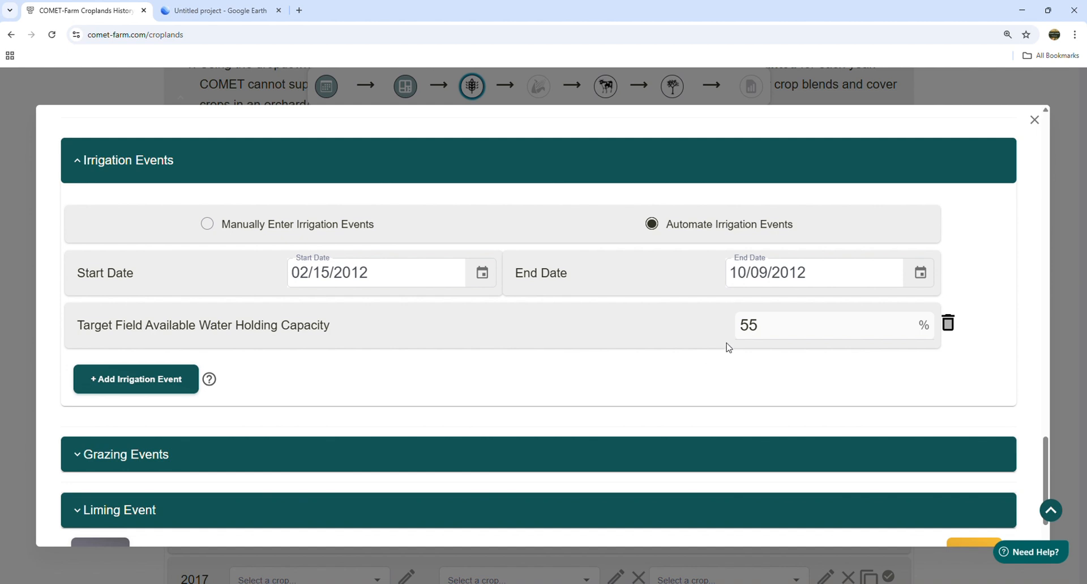
left_click(757, 326)
left_click_drag(758, 326, 671, 331)
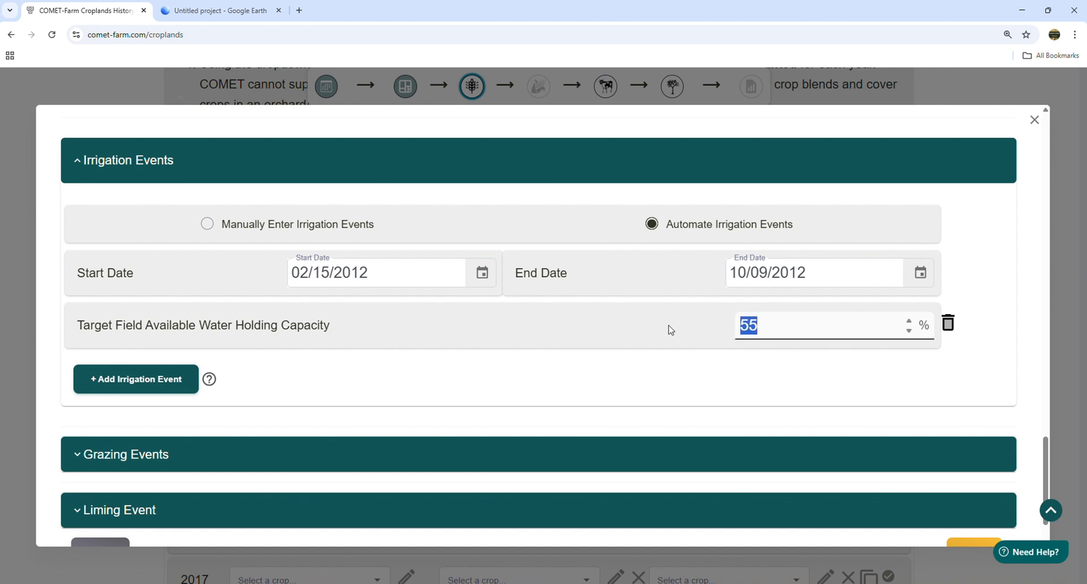
left_click(515, 325)
left_click(252, 229)
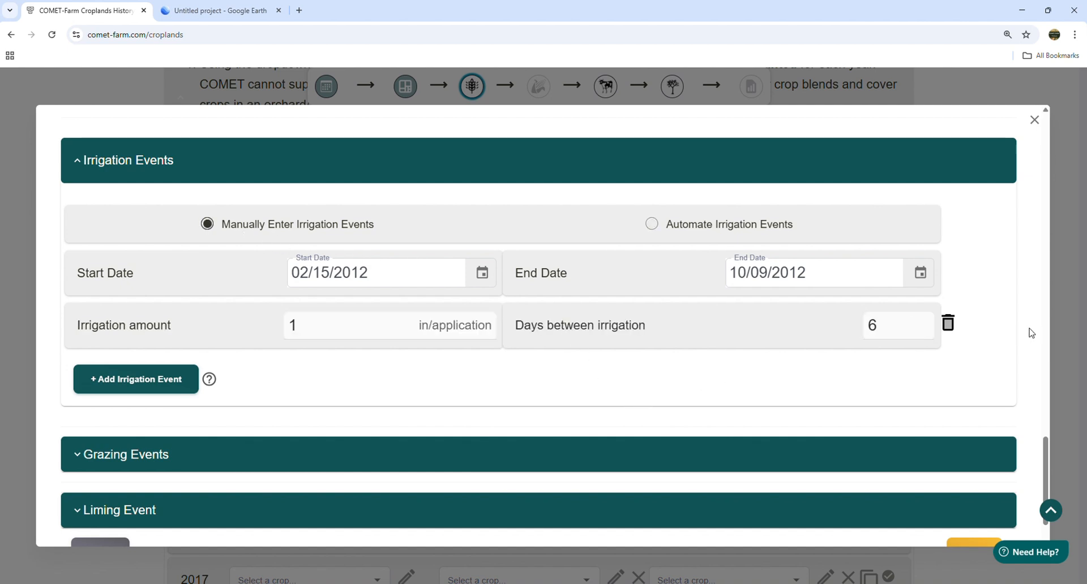
scroll(1042, 456, "down", 1)
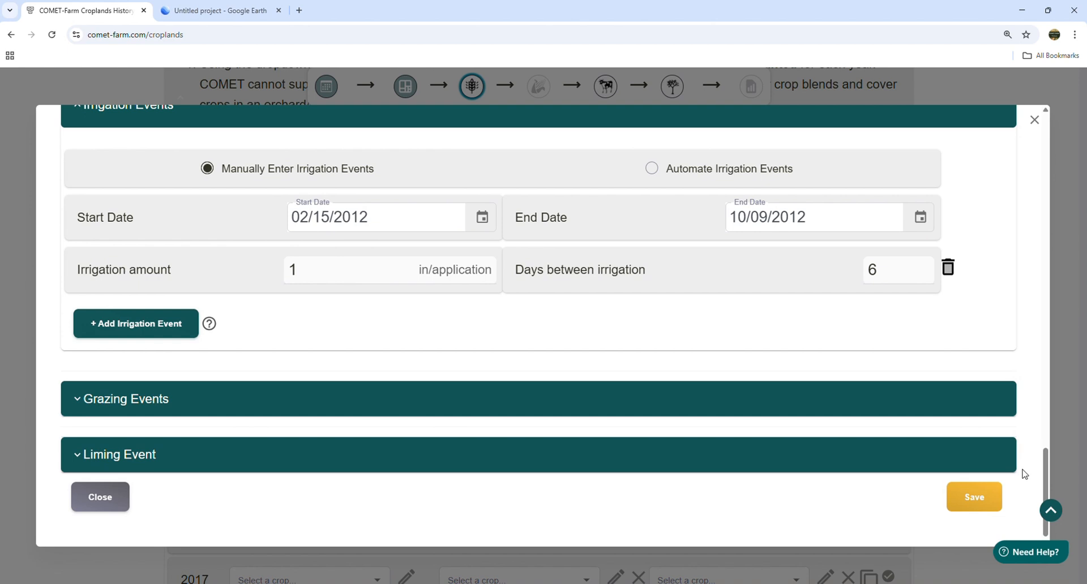
- Add then delete a trial grazing row, expand Liming Event, and save the 2012 Alfalfa management
left_click(277, 412)
scroll(306, 385, "down", 1)
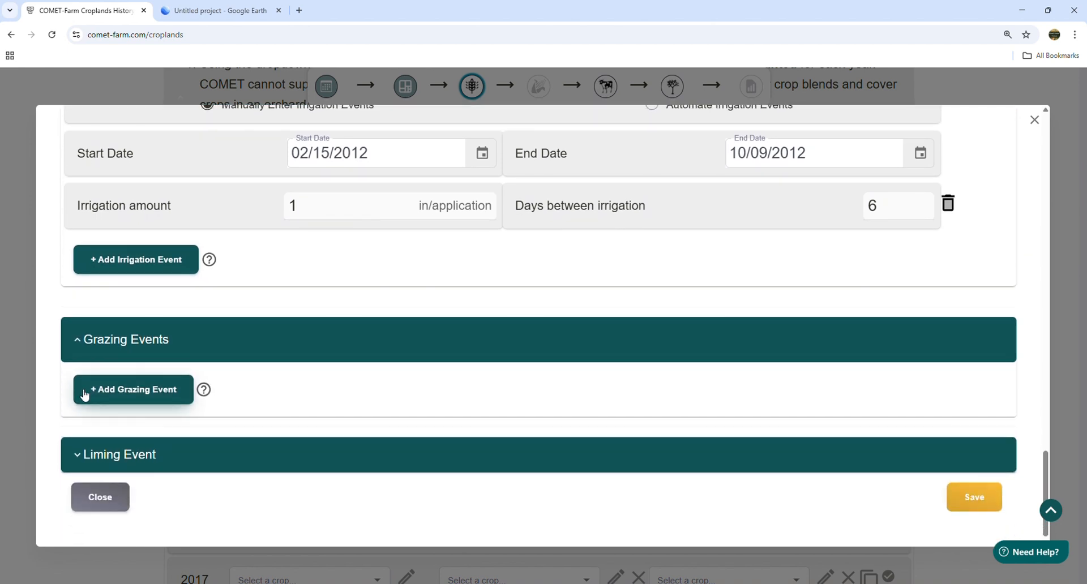
left_click(94, 396)
scroll(432, 383, "down", 2)
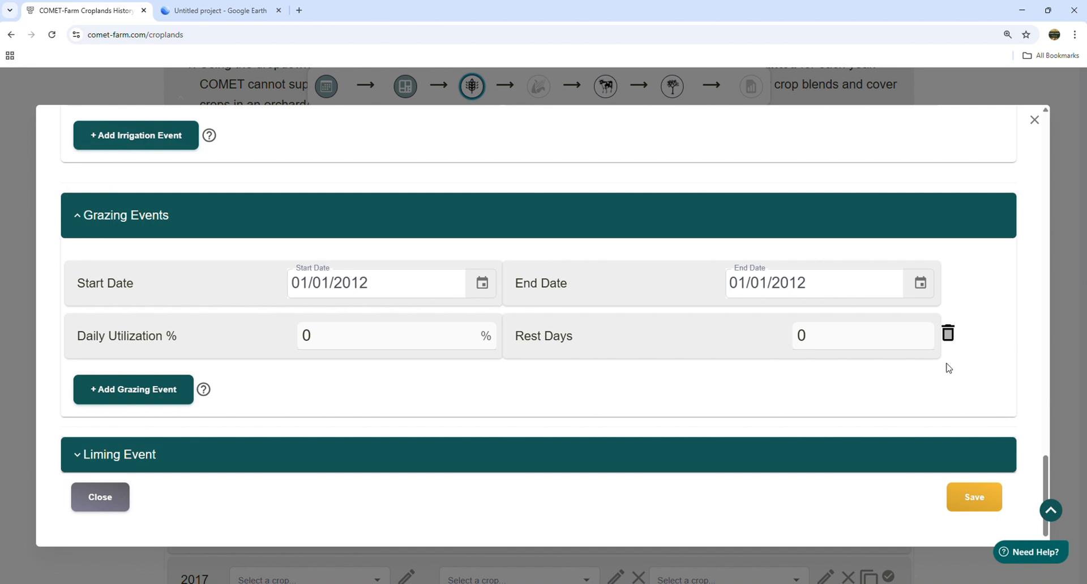
left_click(951, 341)
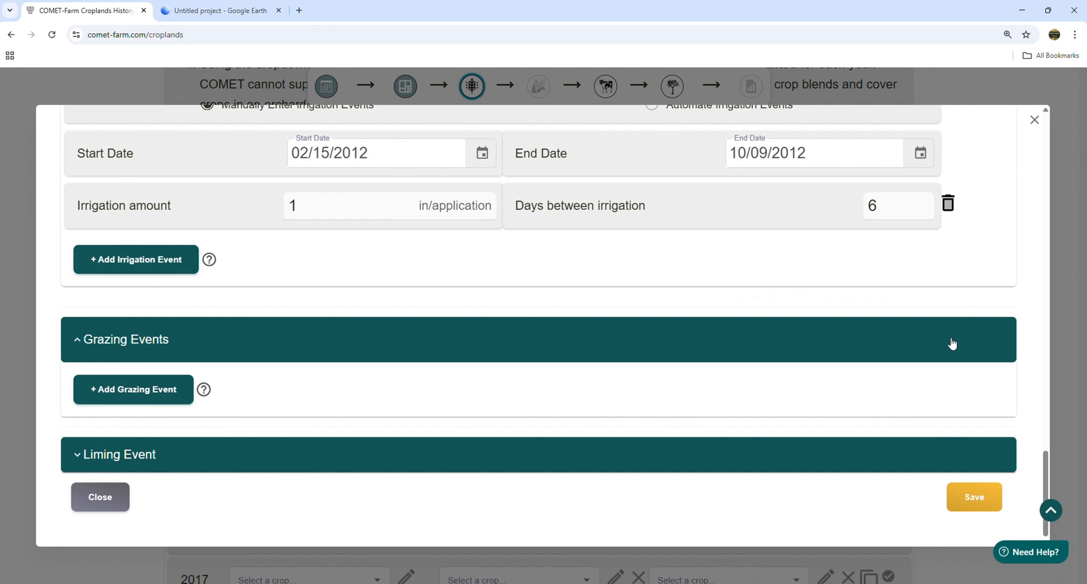
left_click(466, 457)
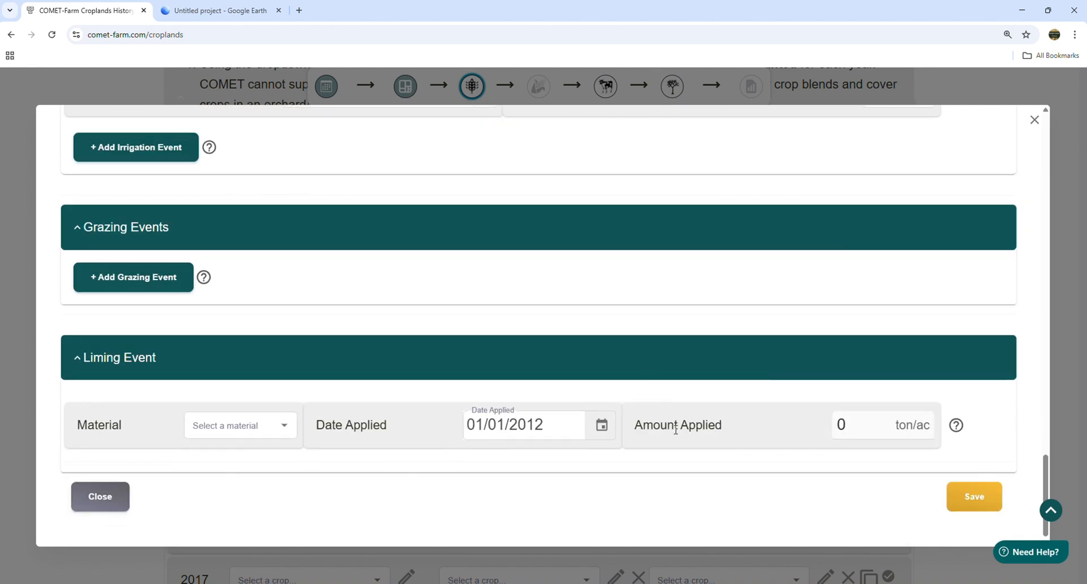
left_click(971, 508)
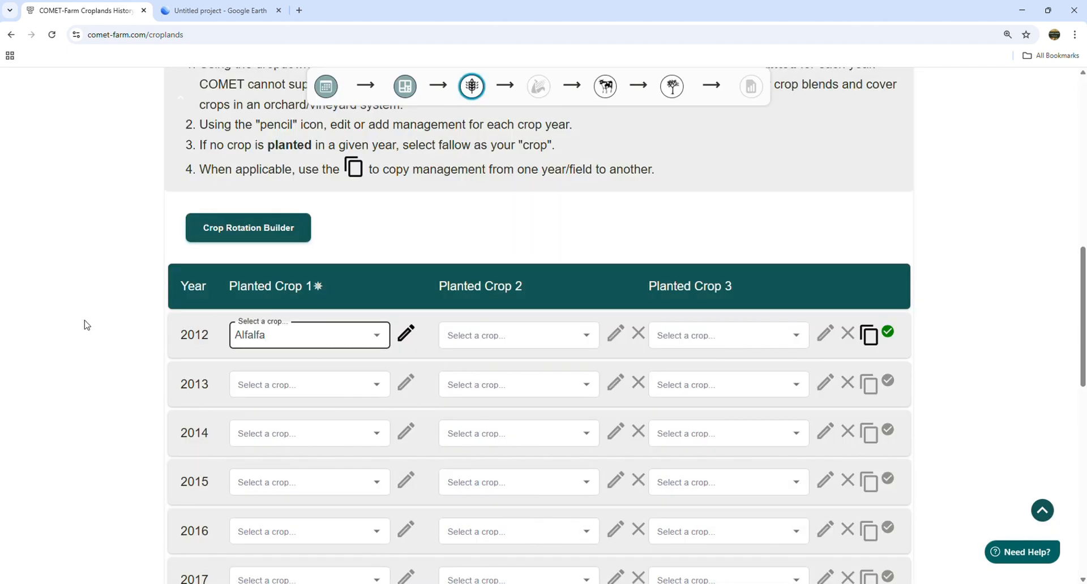
left_click(98, 317)
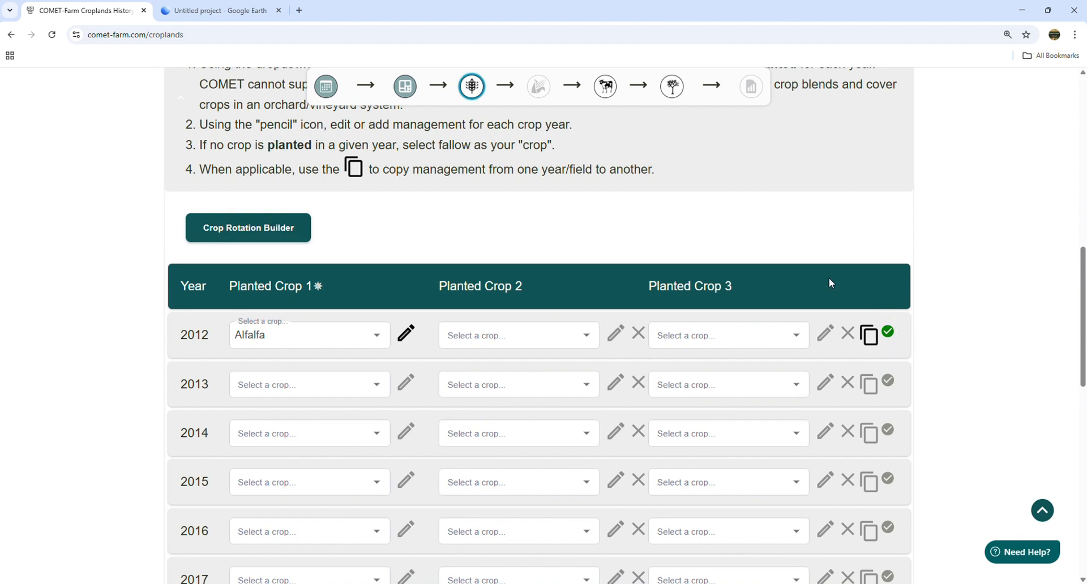
left_click(586, 336)
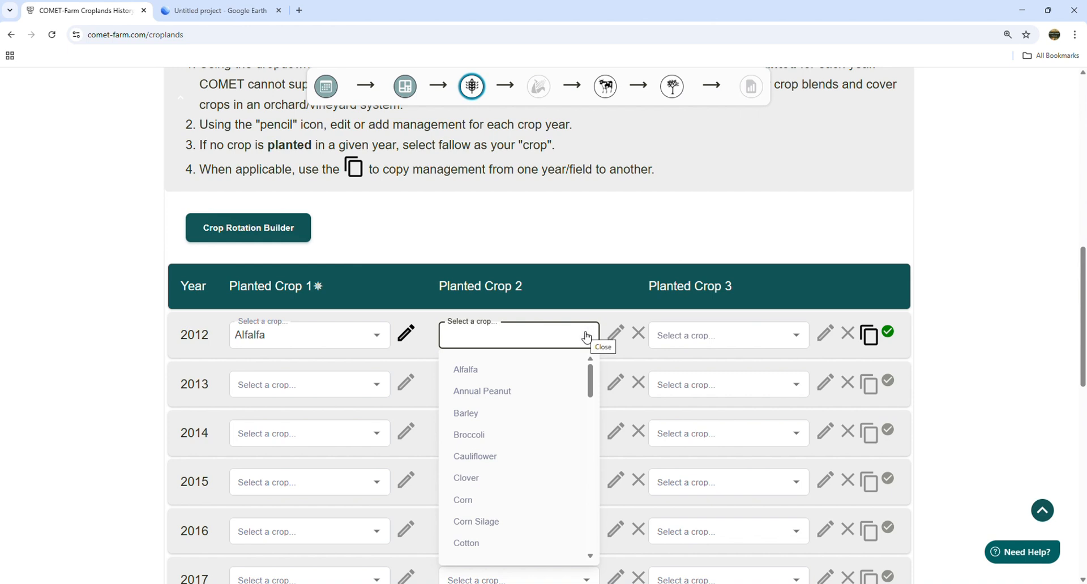
scroll(566, 396, "down", 2)
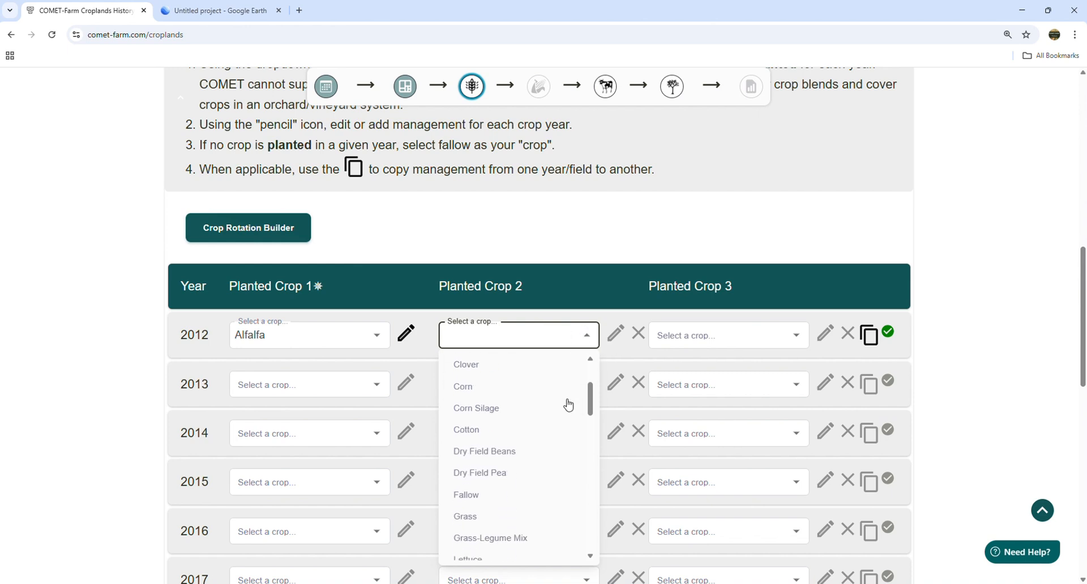
scroll(566, 403, "down", 3)
scroll(540, 406, "down", 1)
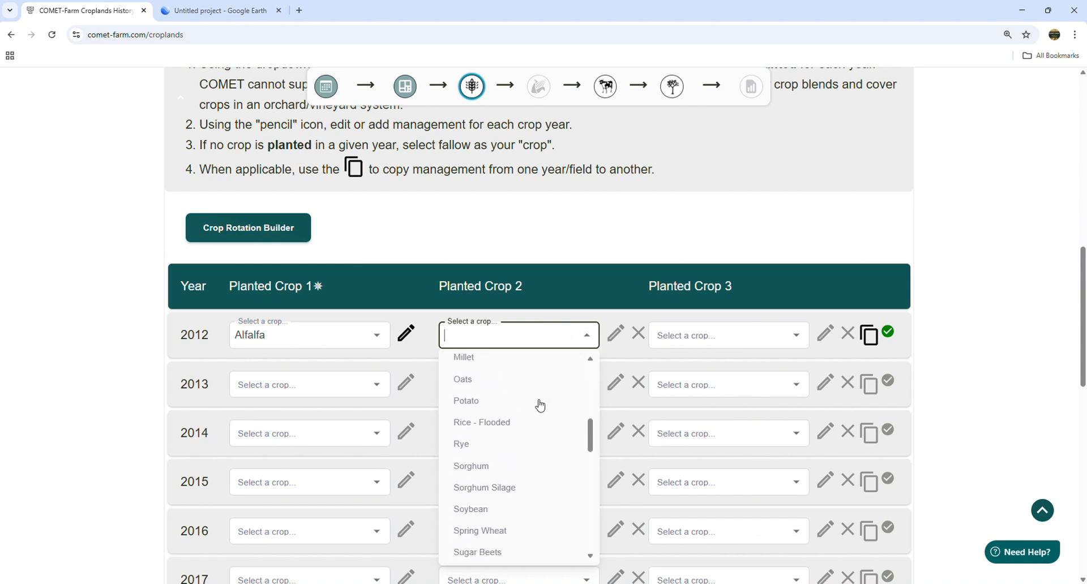
scroll(540, 406, "down", 3)
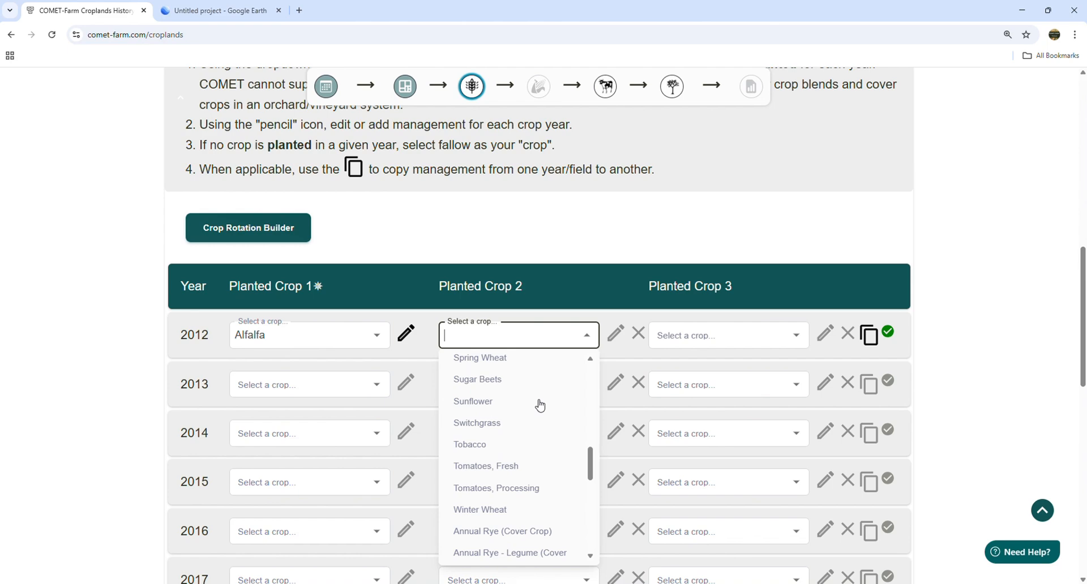
left_click(493, 510)
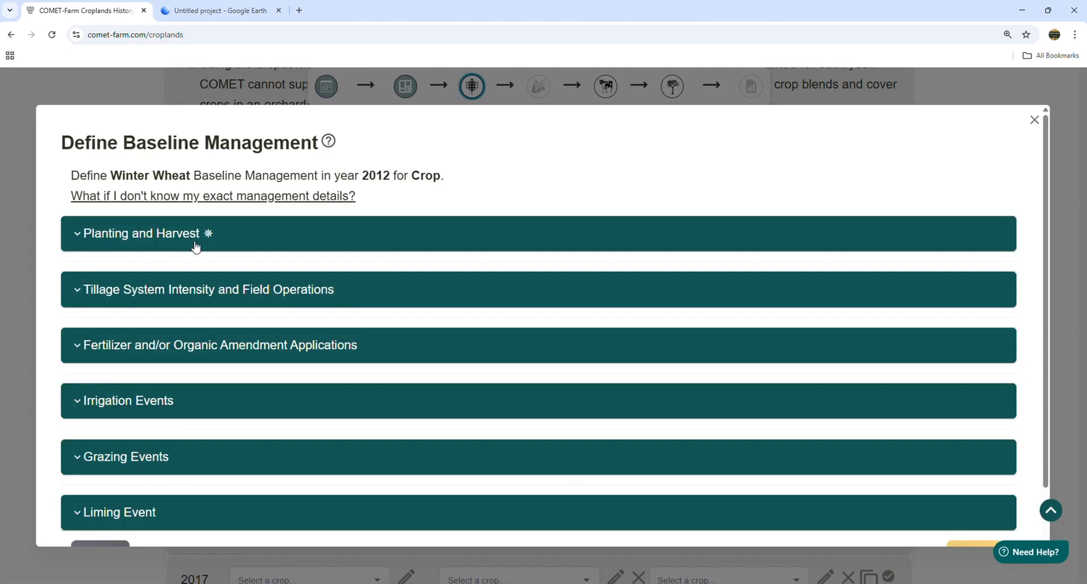
left_click(189, 237)
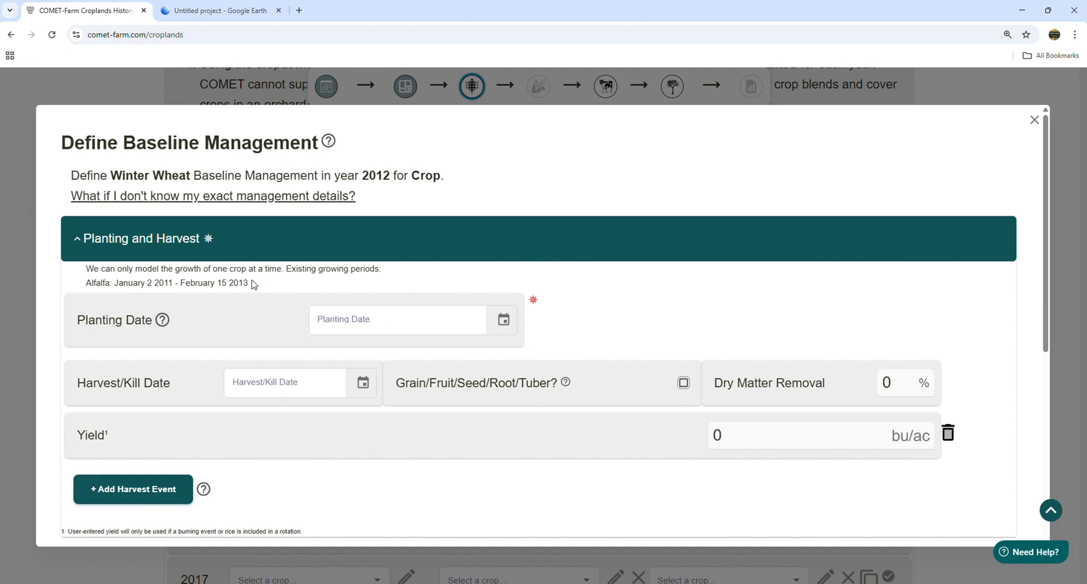
left_click_drag(254, 285, 51, 286)
left_click(226, 286)
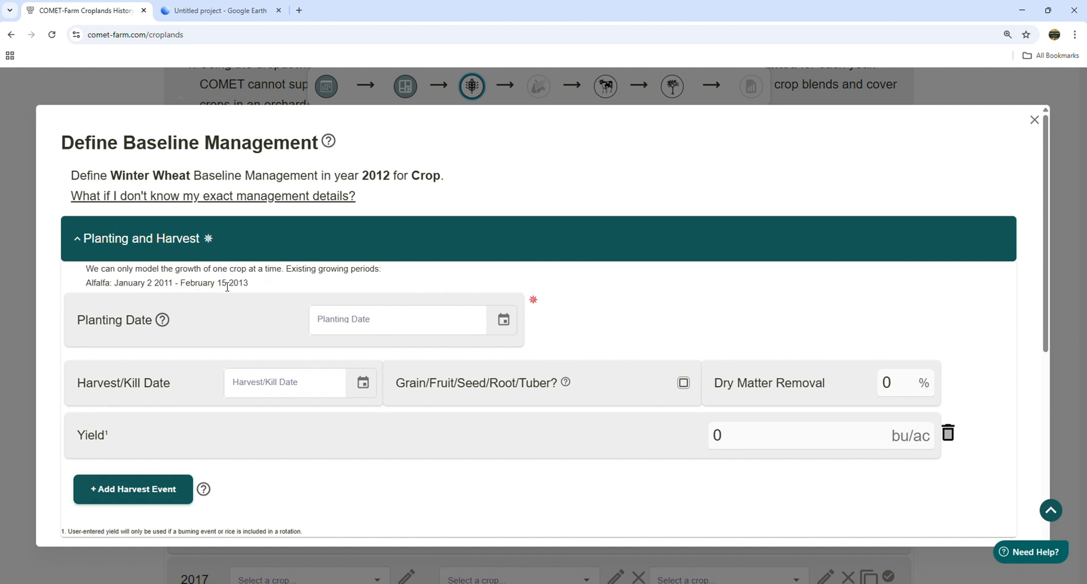
left_click(497, 329)
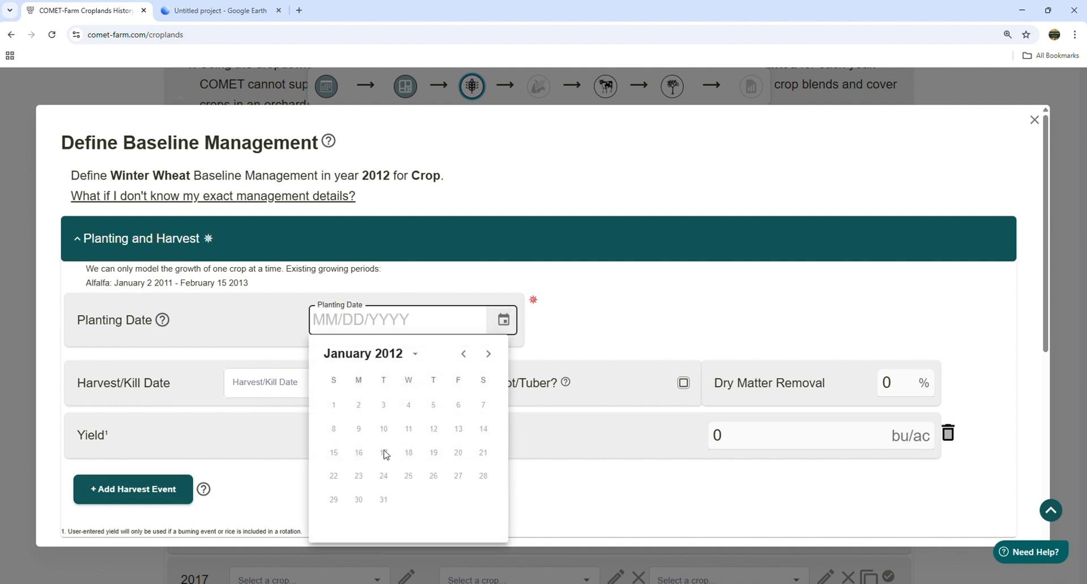
left_click(619, 301)
scroll(83, 361, "down", 6)
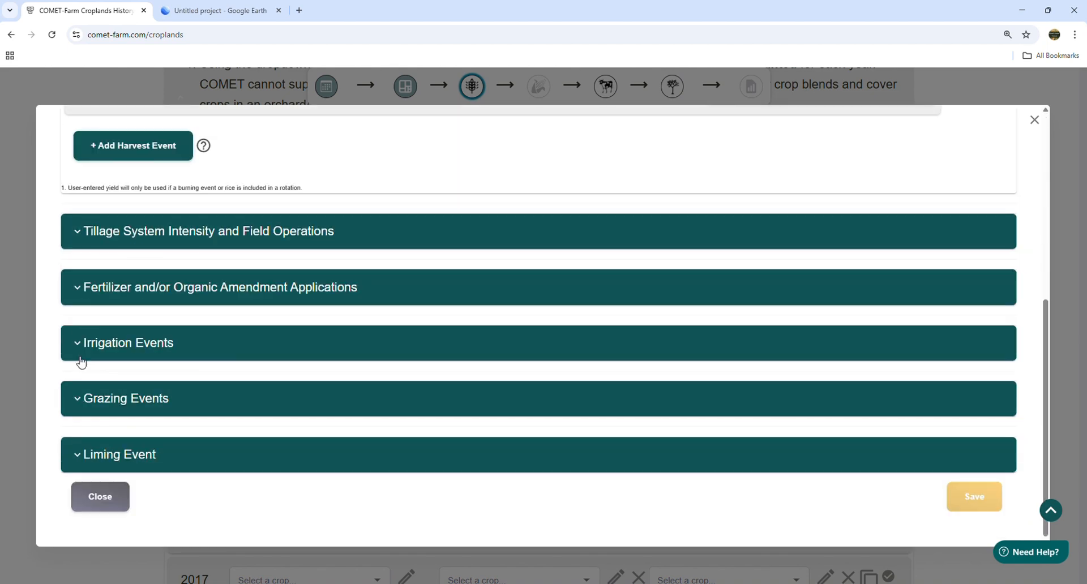
left_click(101, 496)
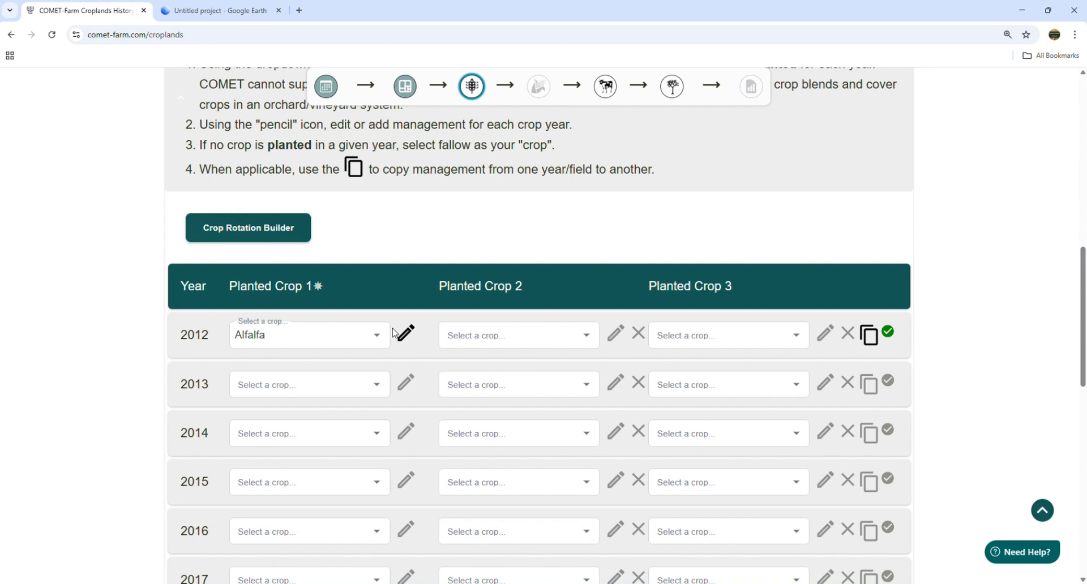
- Copy 2012's Alfalfa management to Crop years 2014, 2016, 2018, 2020, 2022 and 2024 with Save and Copy
left_click(870, 337)
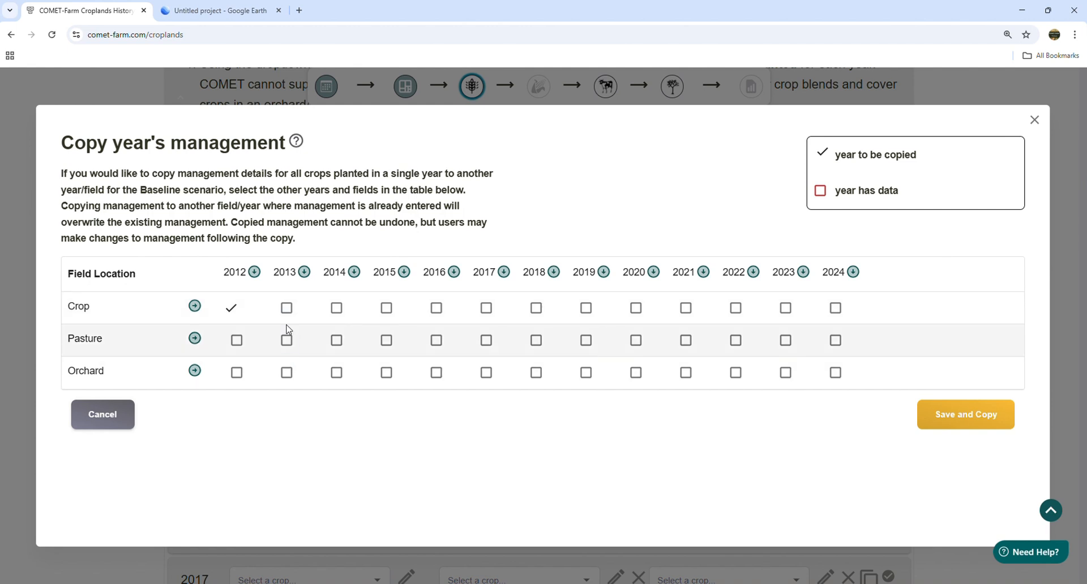
left_click(336, 309)
left_click(436, 308)
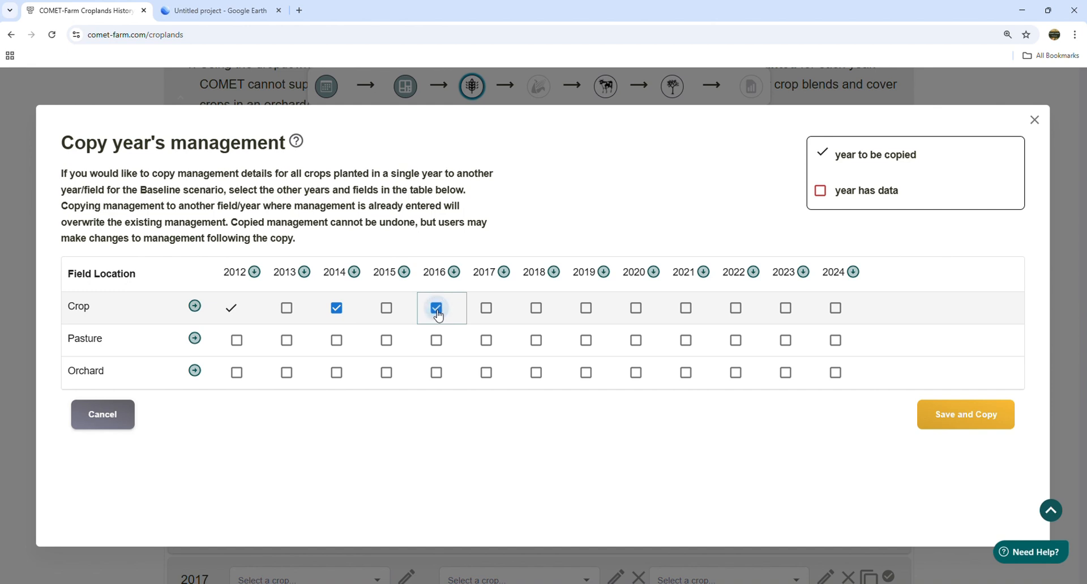
left_click(536, 309)
left_click(628, 311)
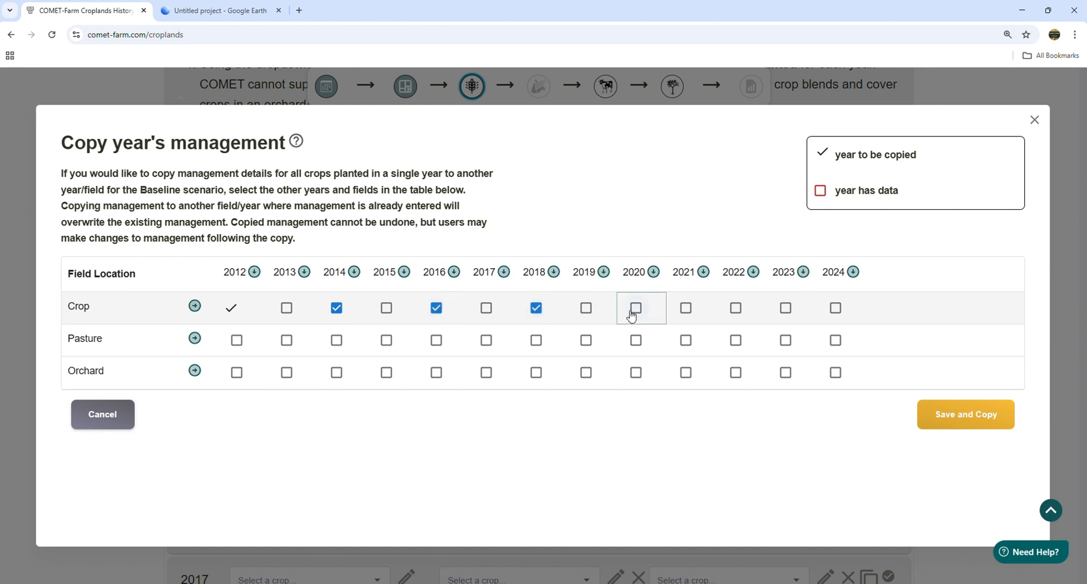
left_click(733, 317)
left_click(734, 311)
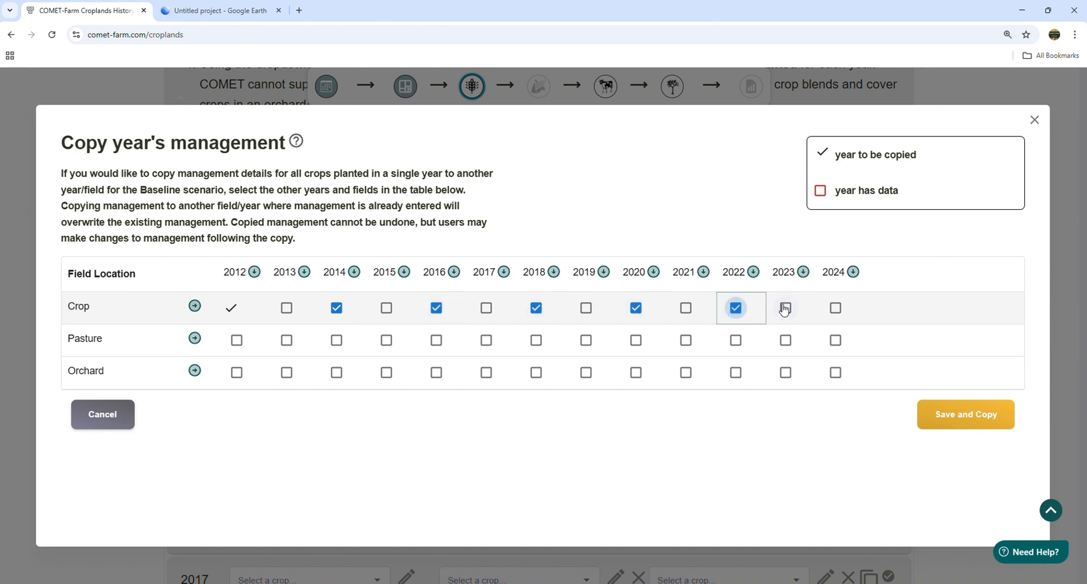
left_click(835, 311)
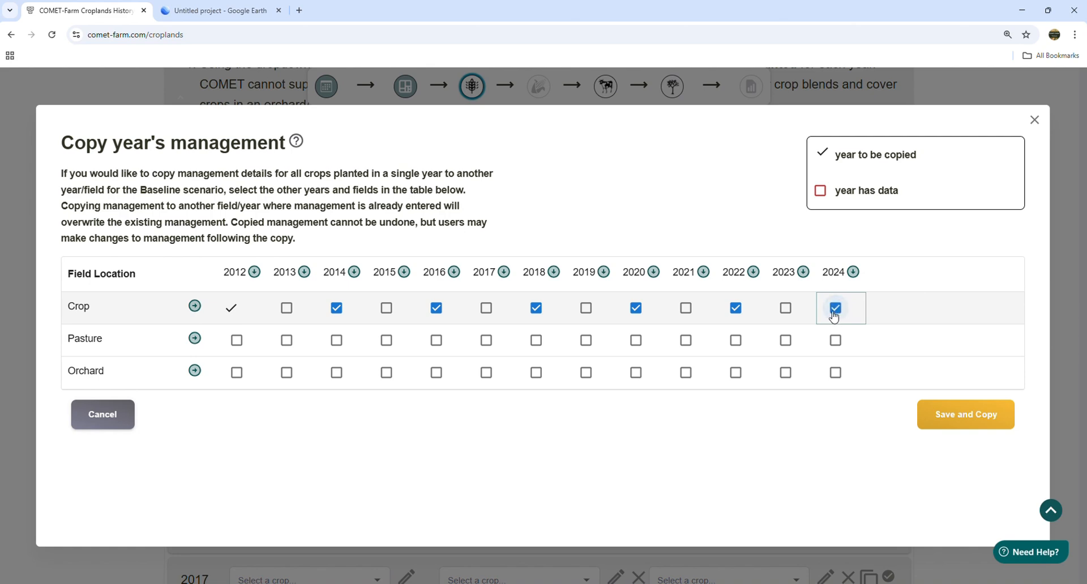
left_click(986, 424)
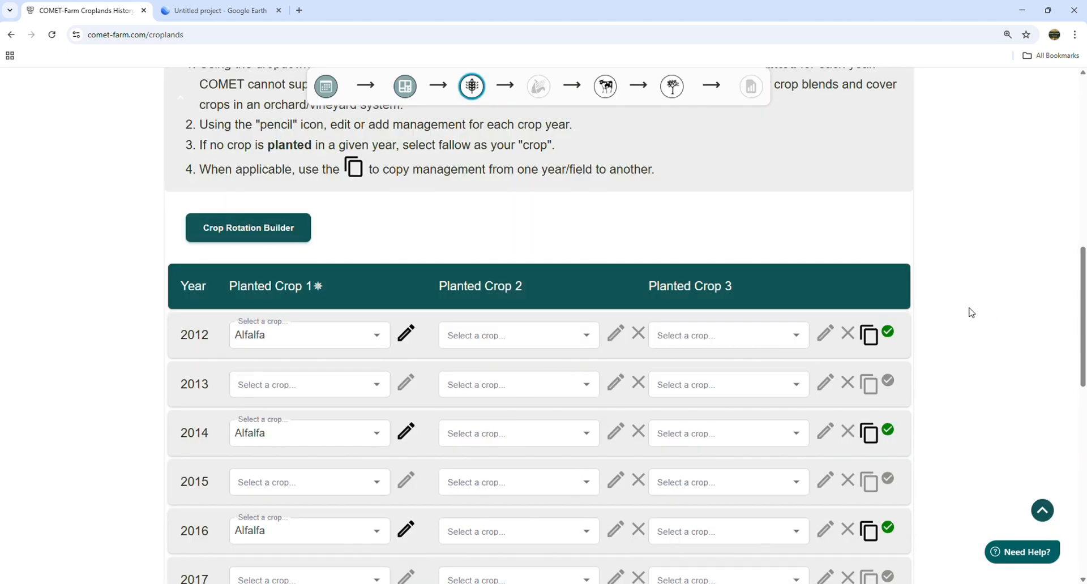
scroll(958, 310, "down", 8)
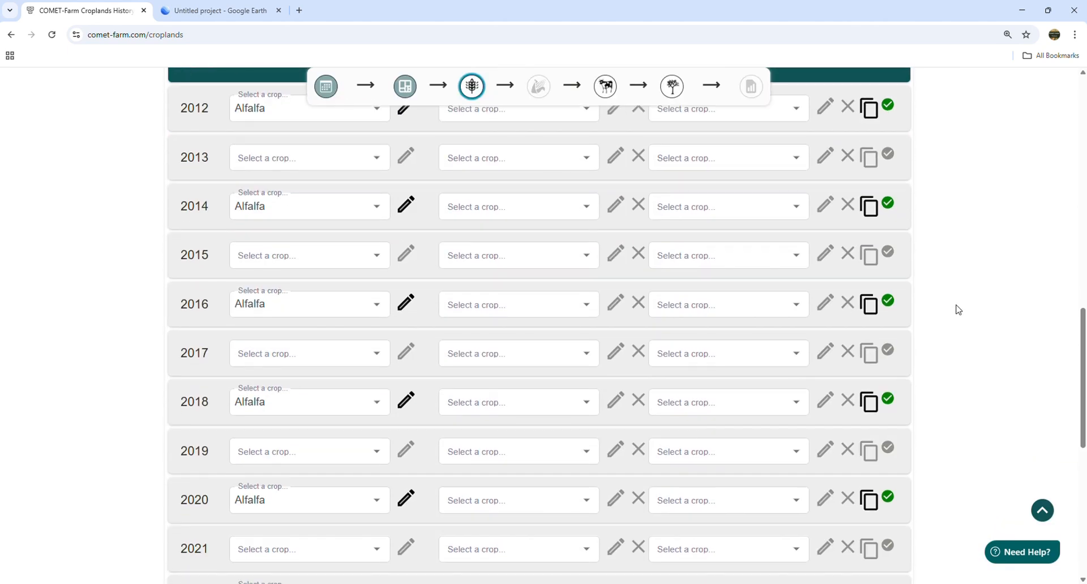
scroll(958, 309, "down", 2)
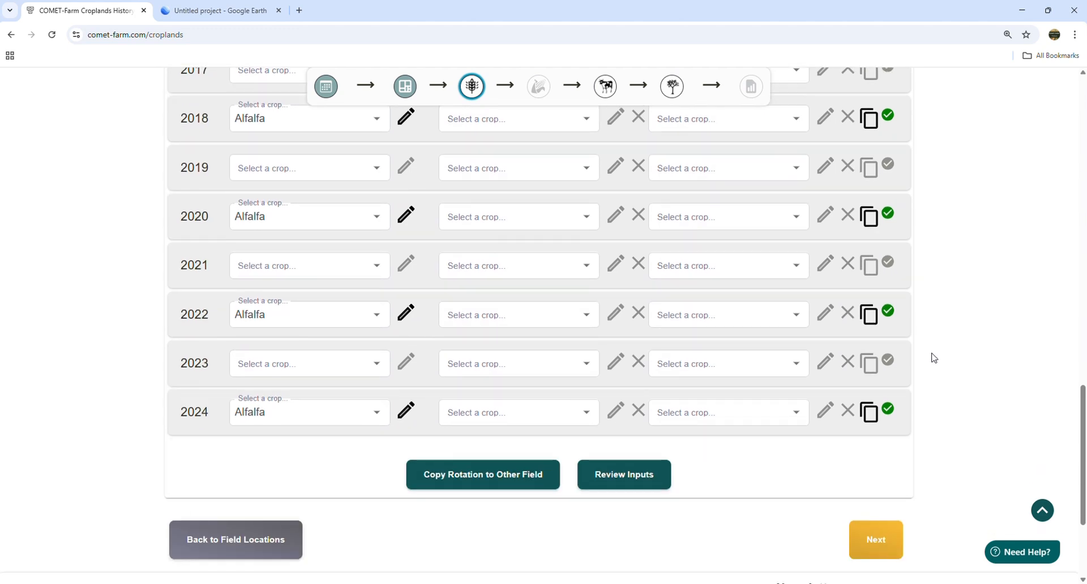
scroll(953, 373, "up", 12)
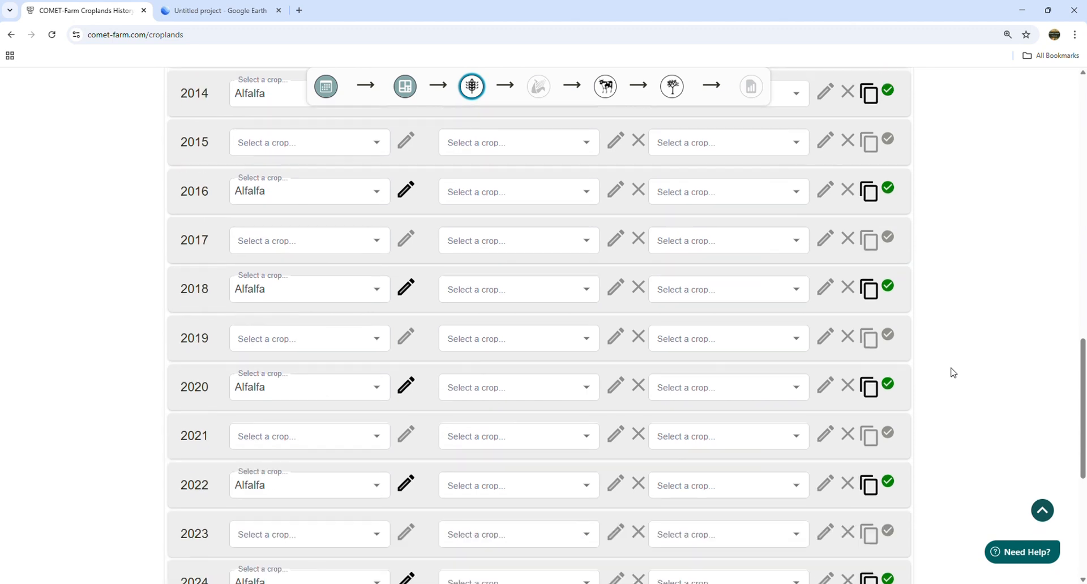
scroll(814, 372, "down", 2)
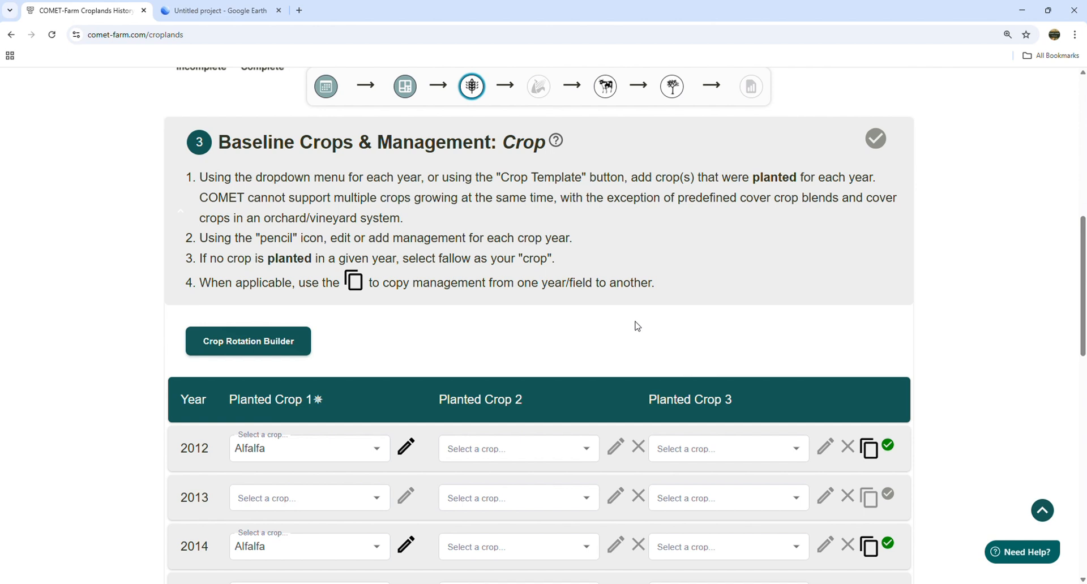
- Start a rotation with irrigated Alfalfa using Full Intensive Till pre-plant tillage
left_click(251, 348)
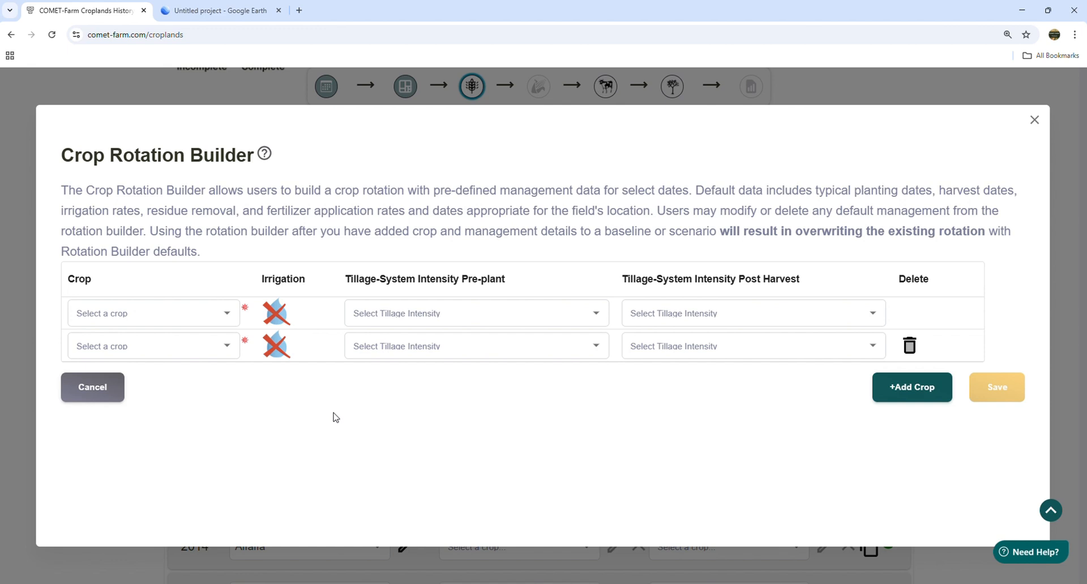
left_click(229, 315)
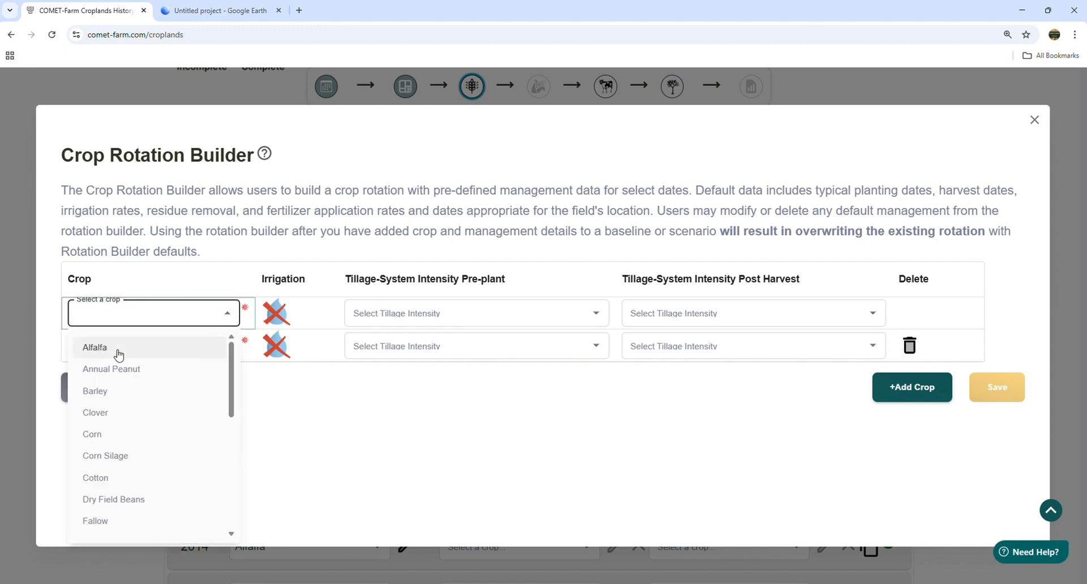
left_click(118, 351)
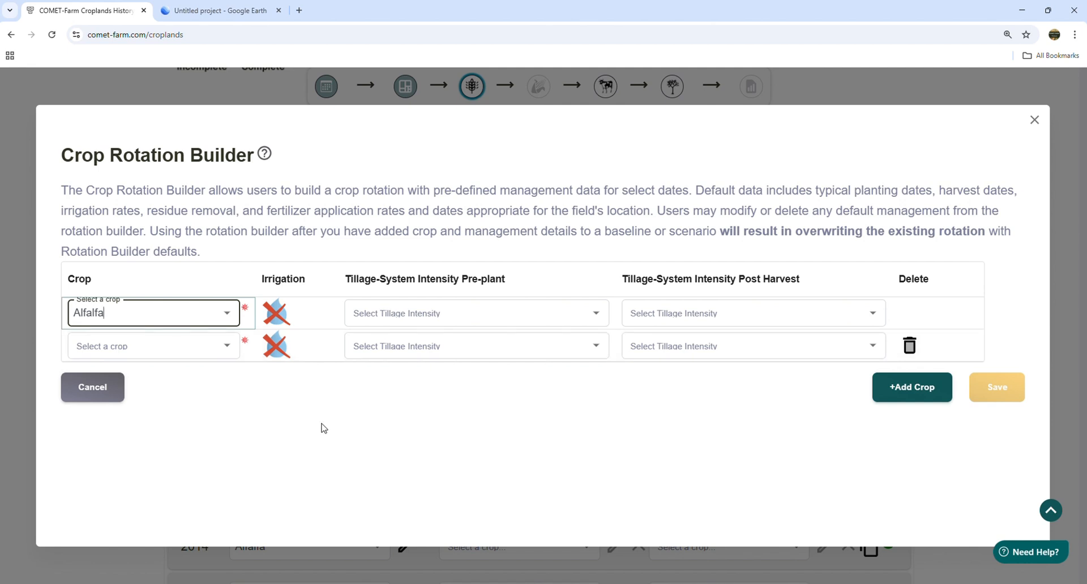
left_click(279, 316)
left_click(279, 316)
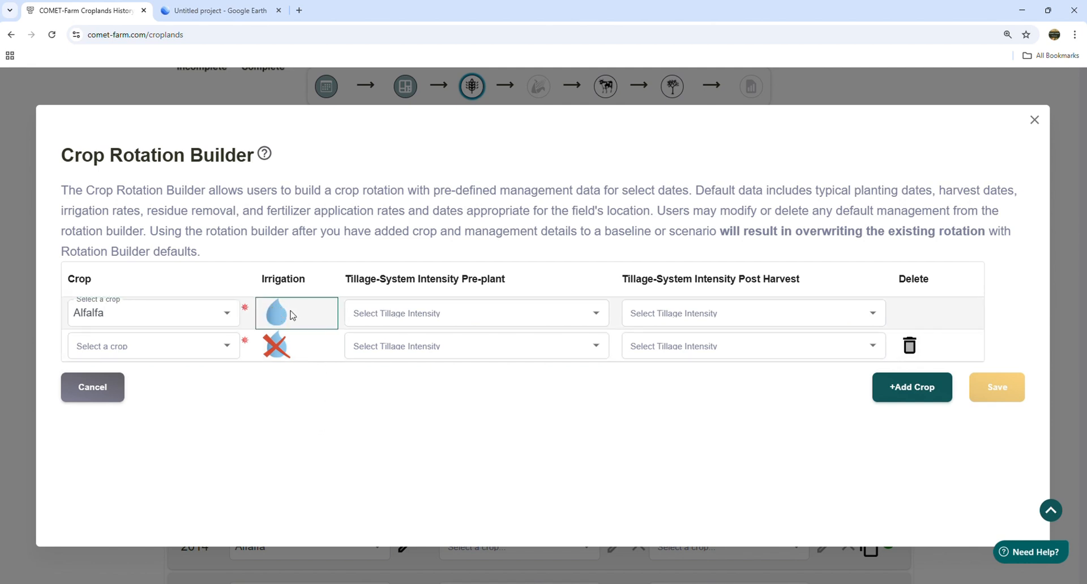
left_click(598, 316)
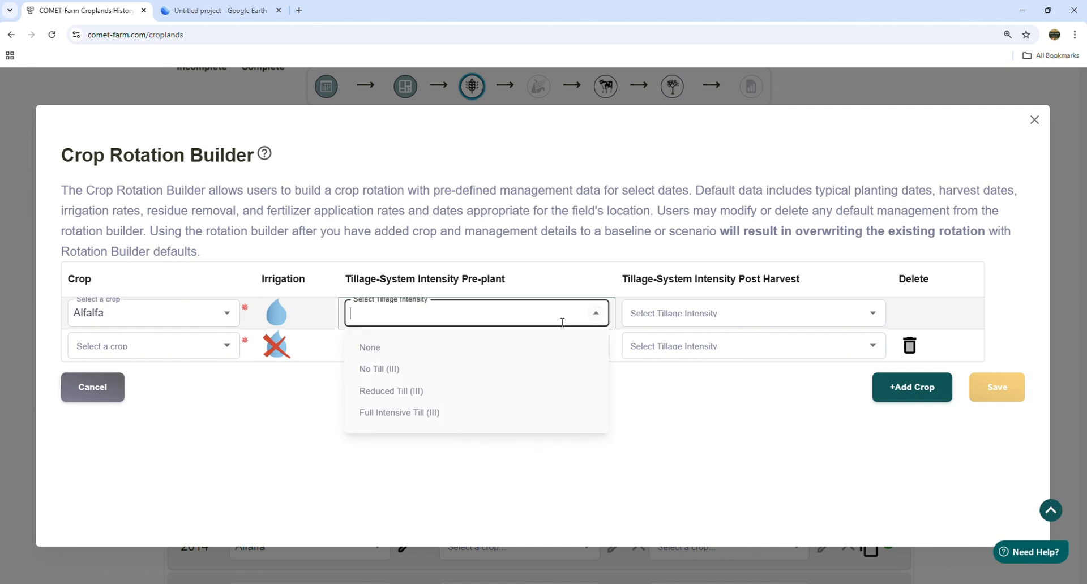
left_click(407, 422)
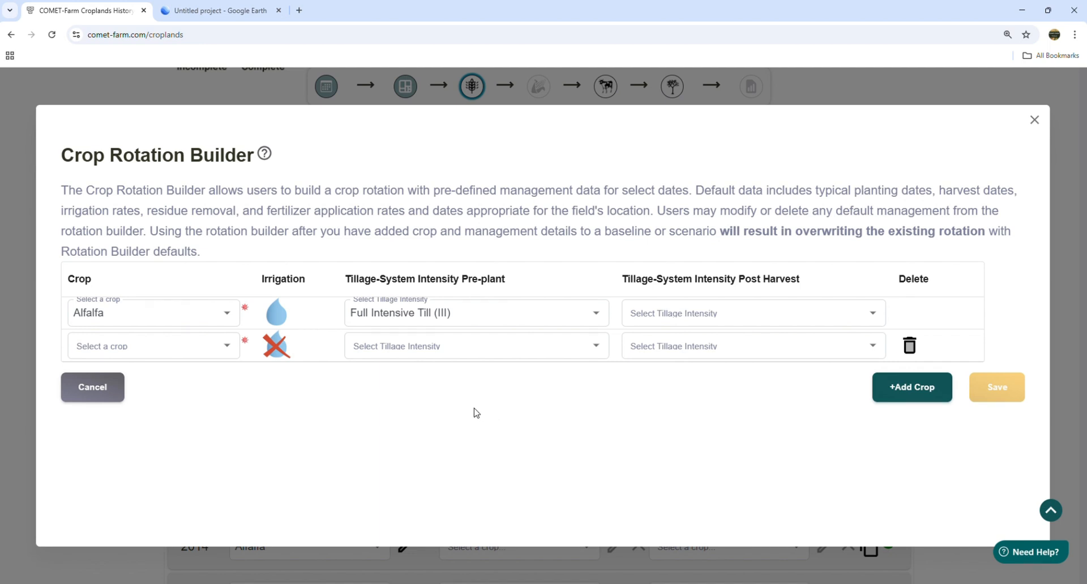
- Add irrigated Corn as the second rotation crop with Full Intensive Till pre-plant
left_click(224, 346)
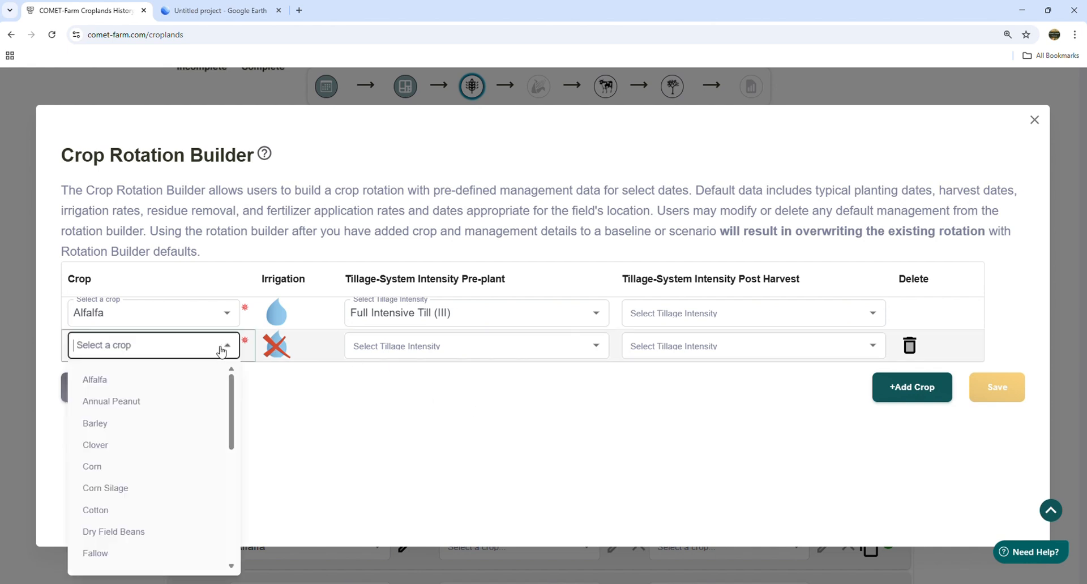
left_click(100, 468)
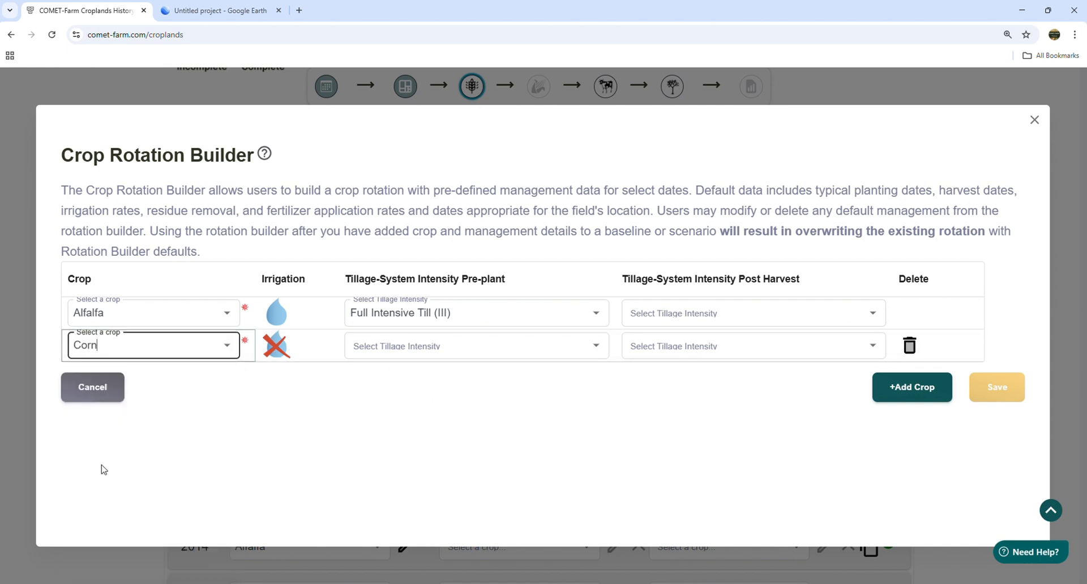
left_click(279, 393)
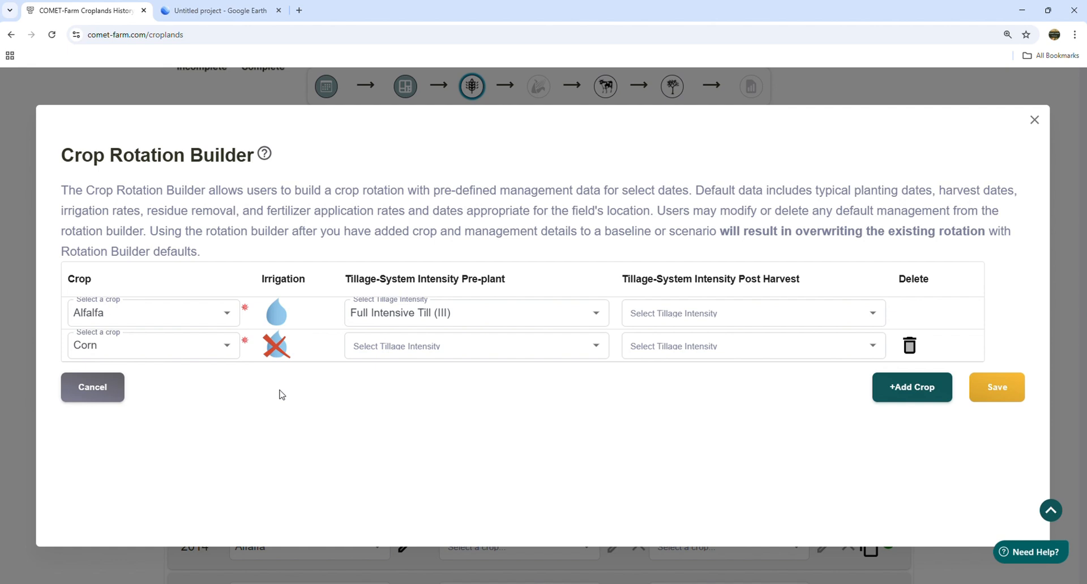
left_click(276, 351)
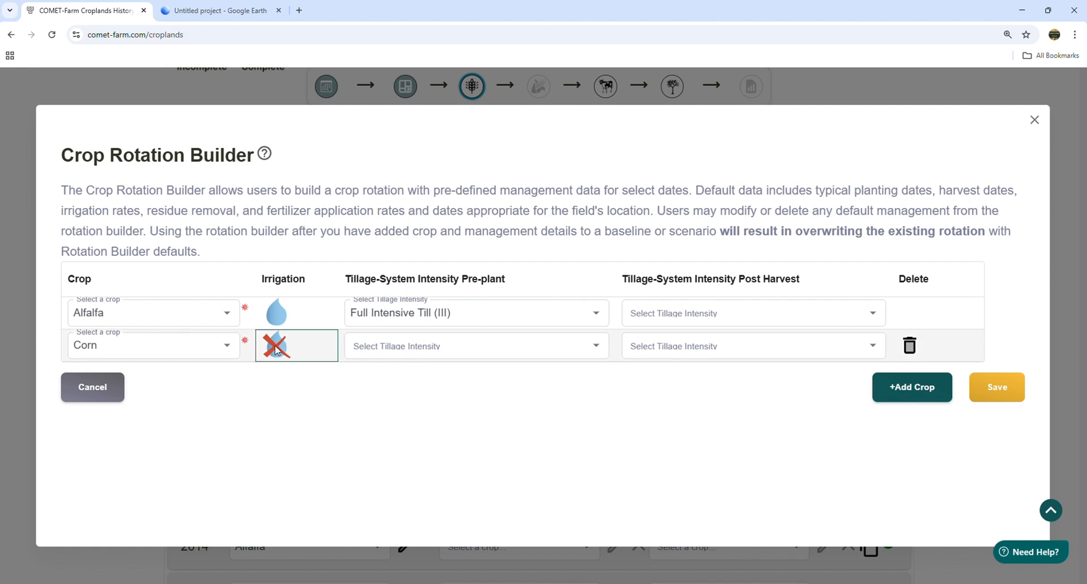
left_click(277, 351)
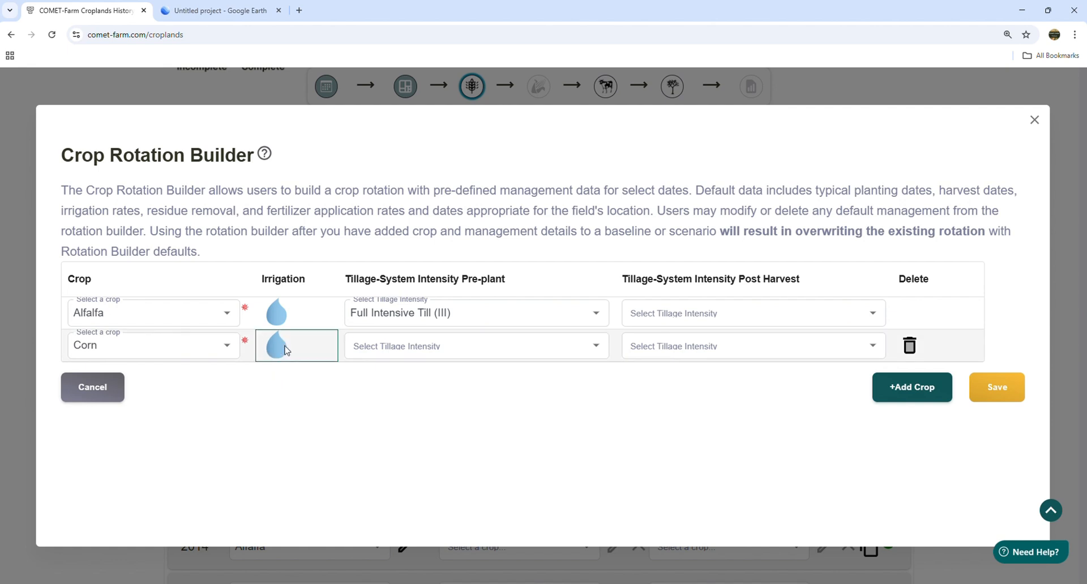
left_click(602, 352)
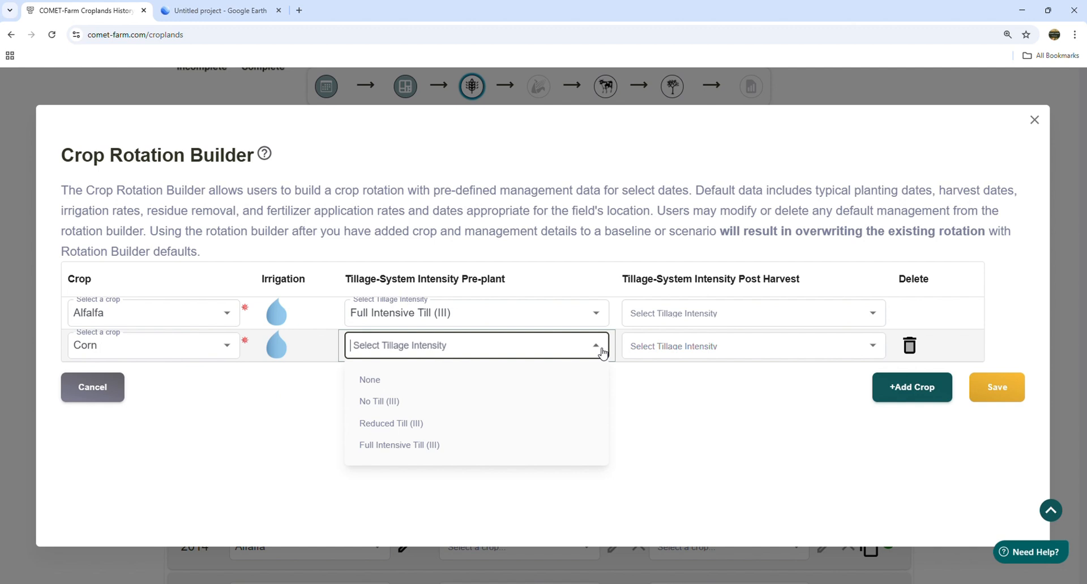
left_click(416, 446)
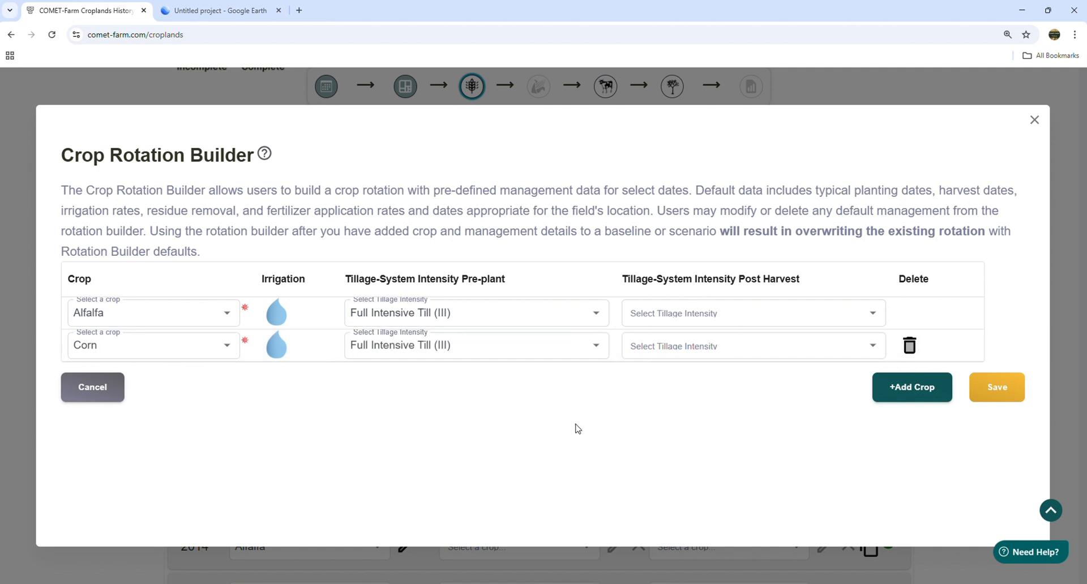
- Add irrigated Winter Wheat with Full Intensive Till as the third crop and save the rotation
left_click(914, 393)
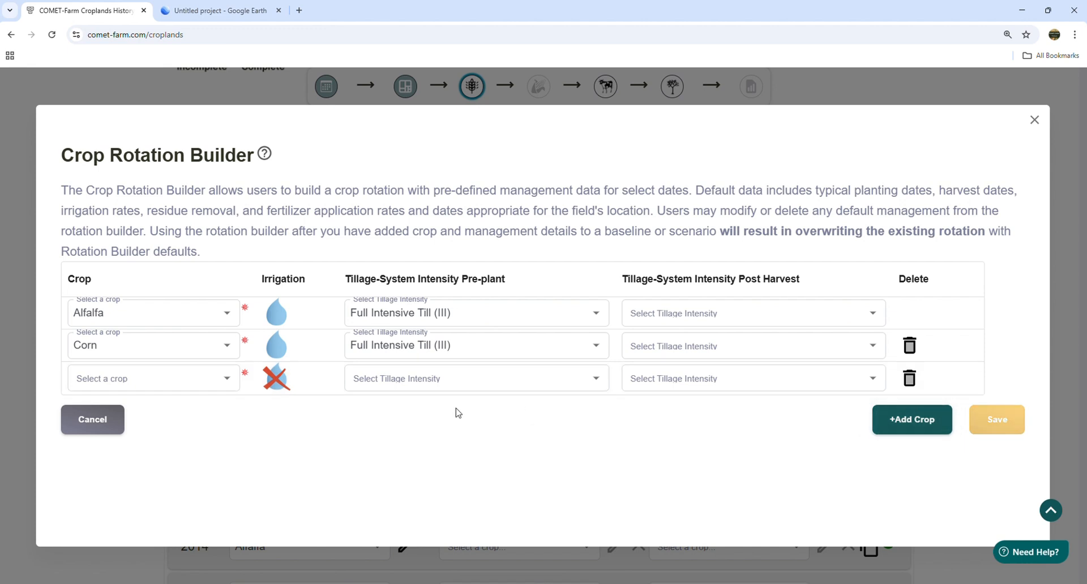
left_click(228, 380)
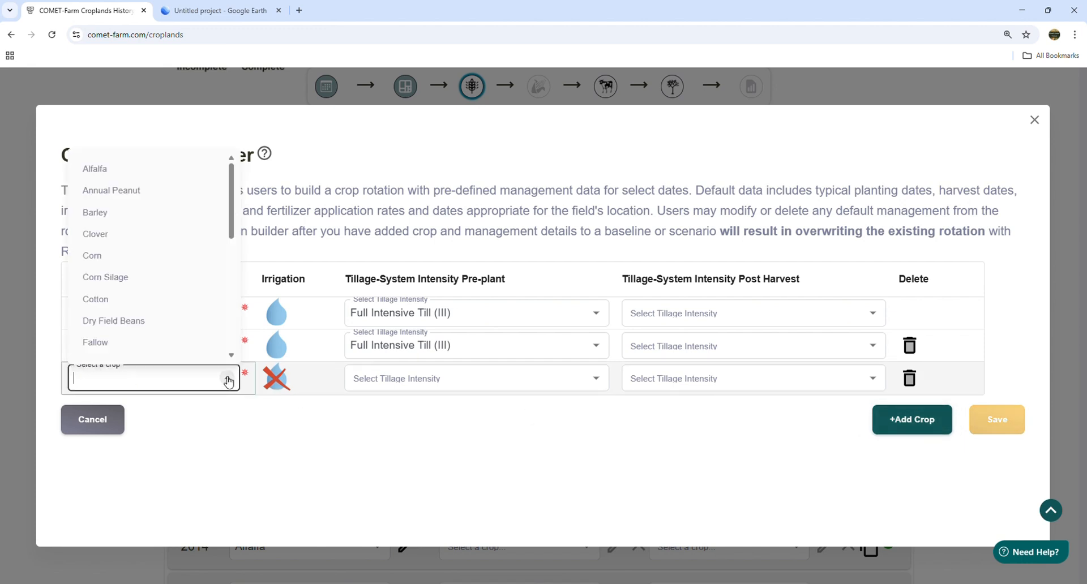
scroll(160, 326, "down", 3)
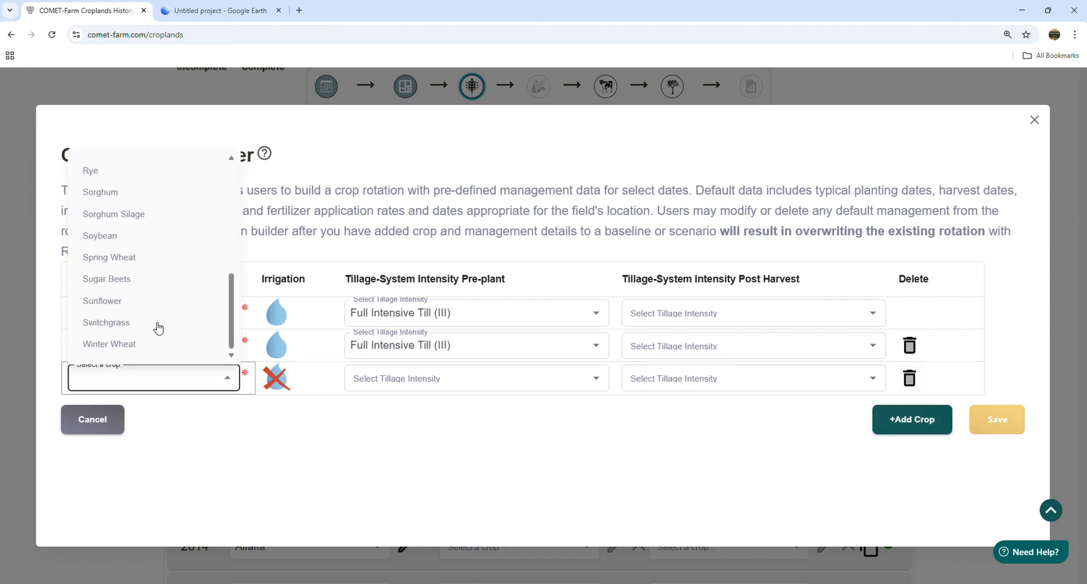
left_click(127, 344)
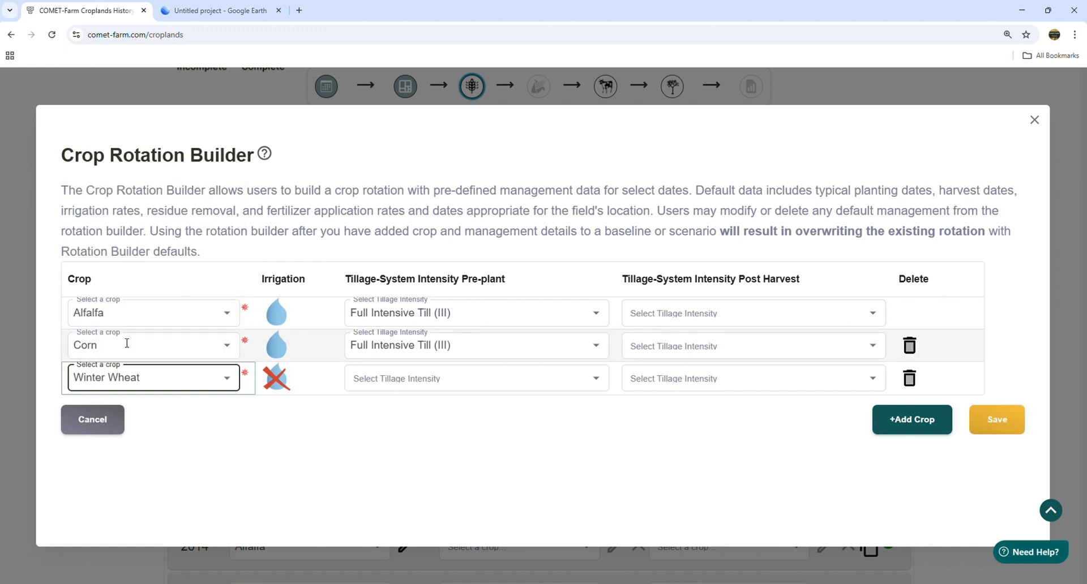
left_click(234, 473)
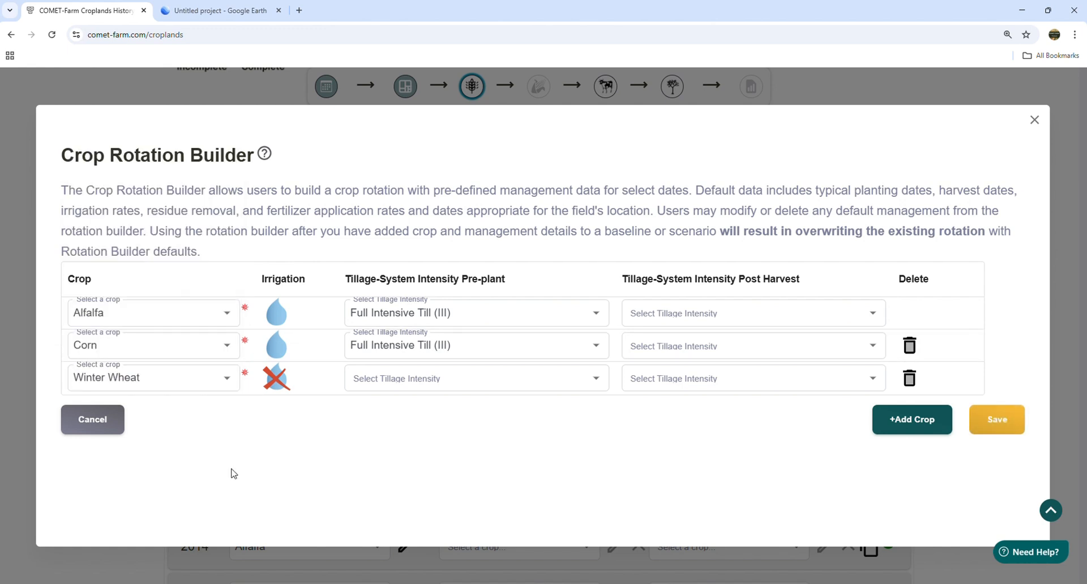
left_click(277, 378)
left_click(588, 386)
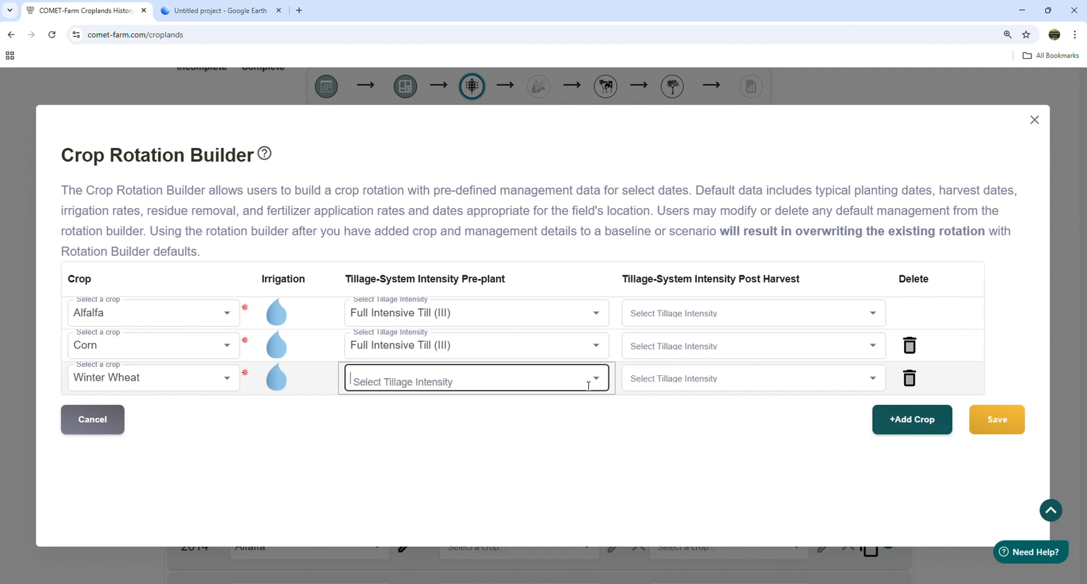
left_click(596, 378)
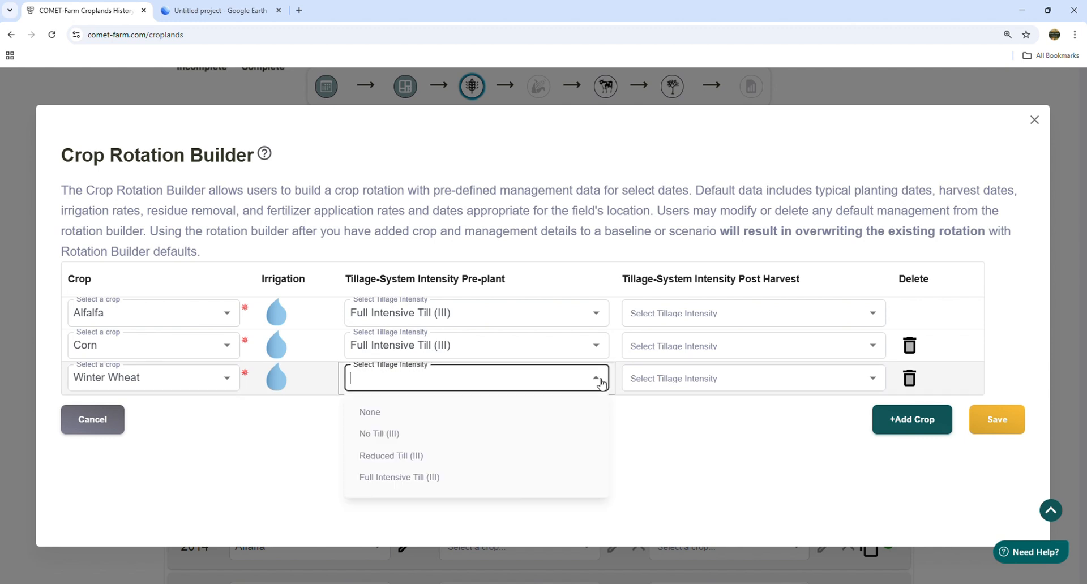
left_click(403, 482)
left_click(554, 437)
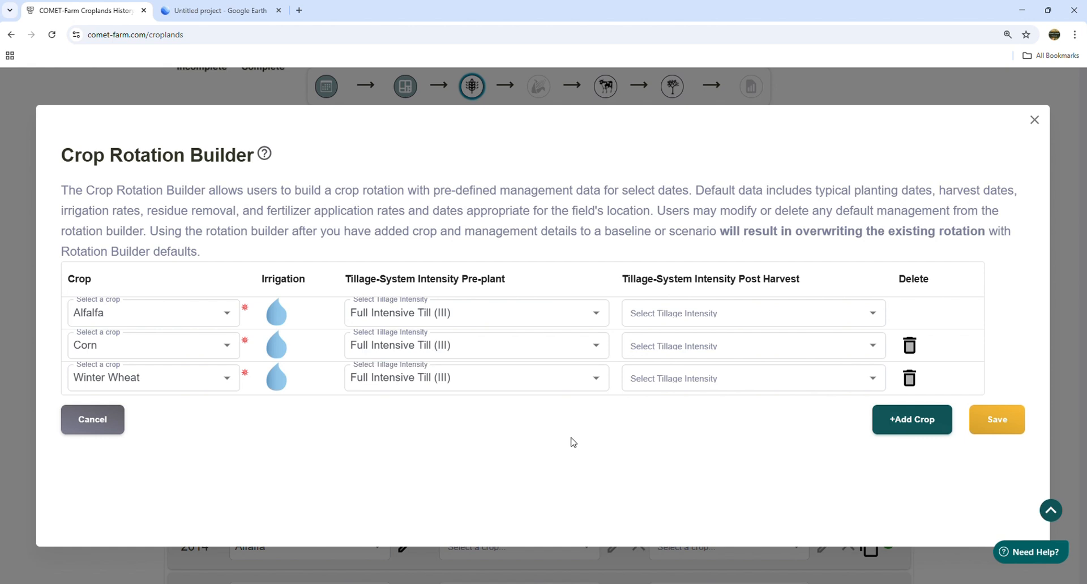
left_click(998, 430)
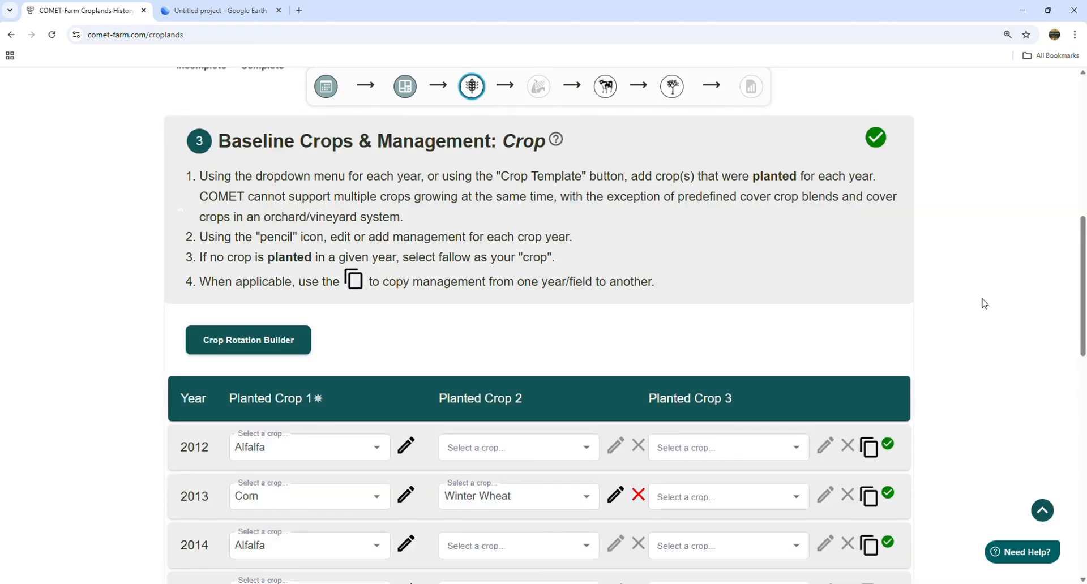
- Review 2012 Alfalfa's planting, tillage, fertilizer and irrigation details, then close them
scroll(984, 304, "down", 5)
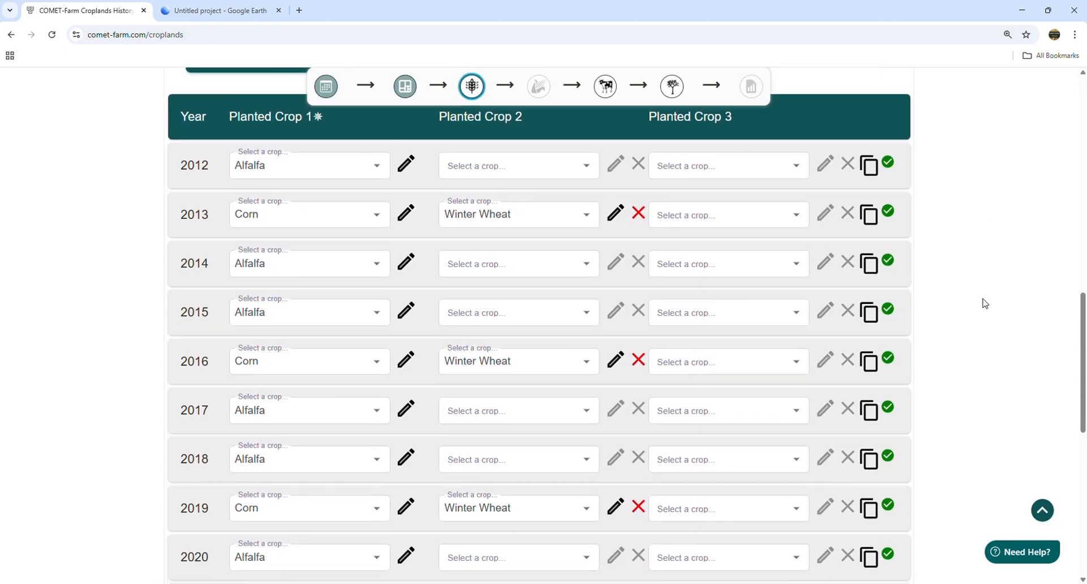
scroll(984, 304, "up", 2)
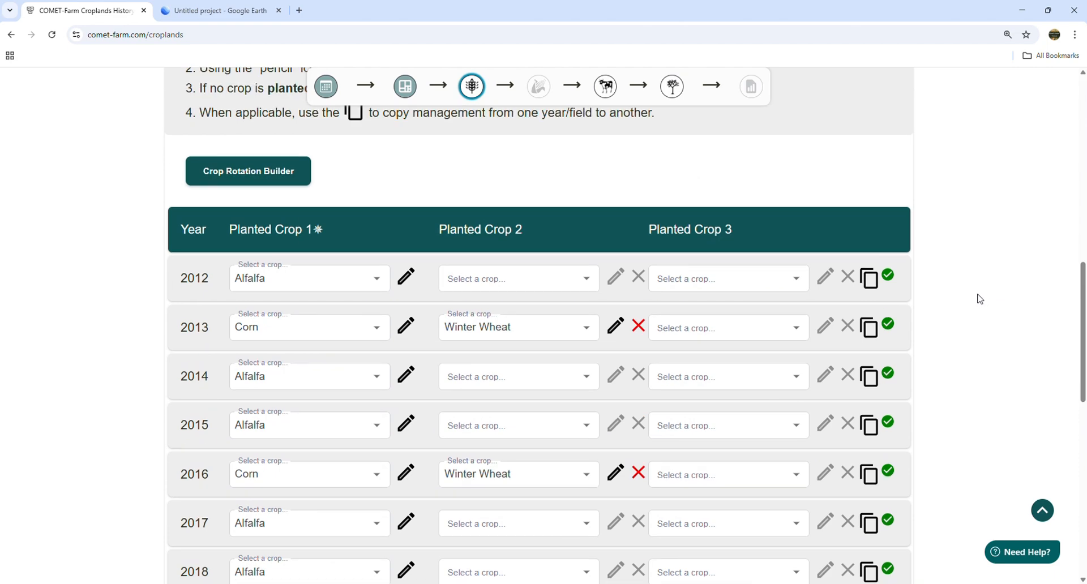
left_click(409, 282)
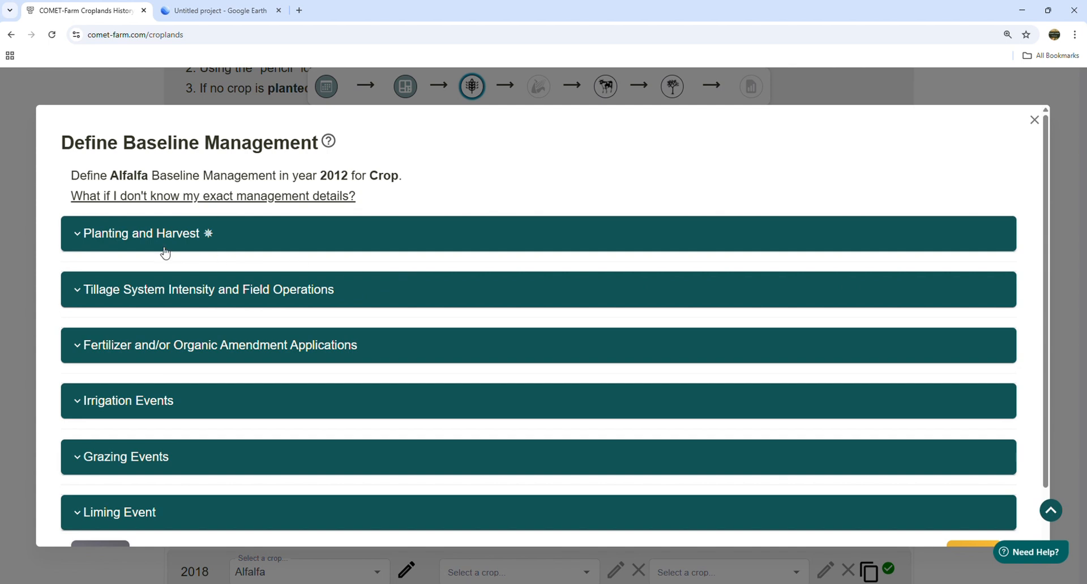
left_click(165, 251)
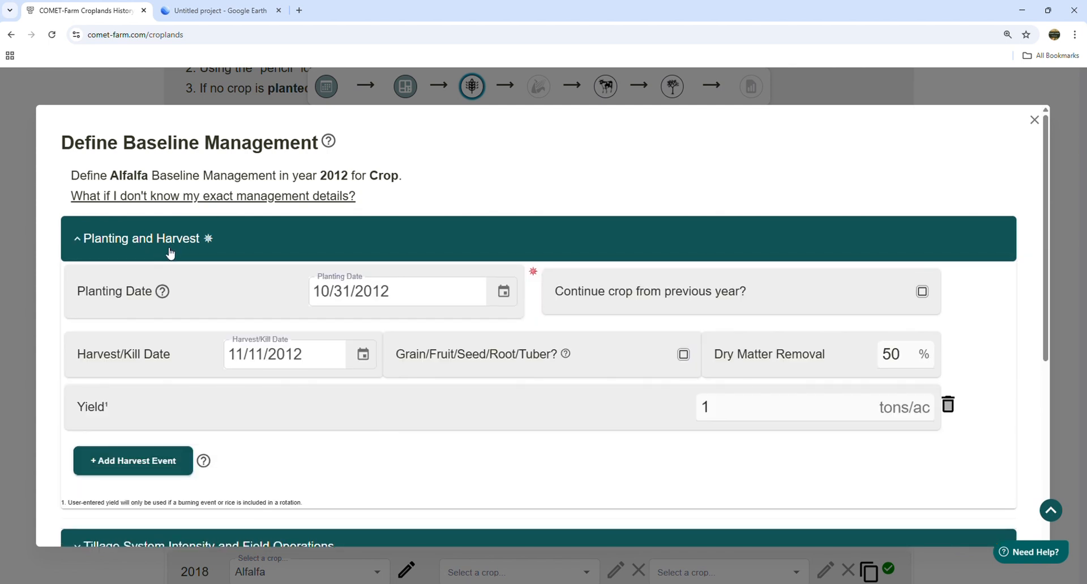
scroll(517, 390, "down", 3)
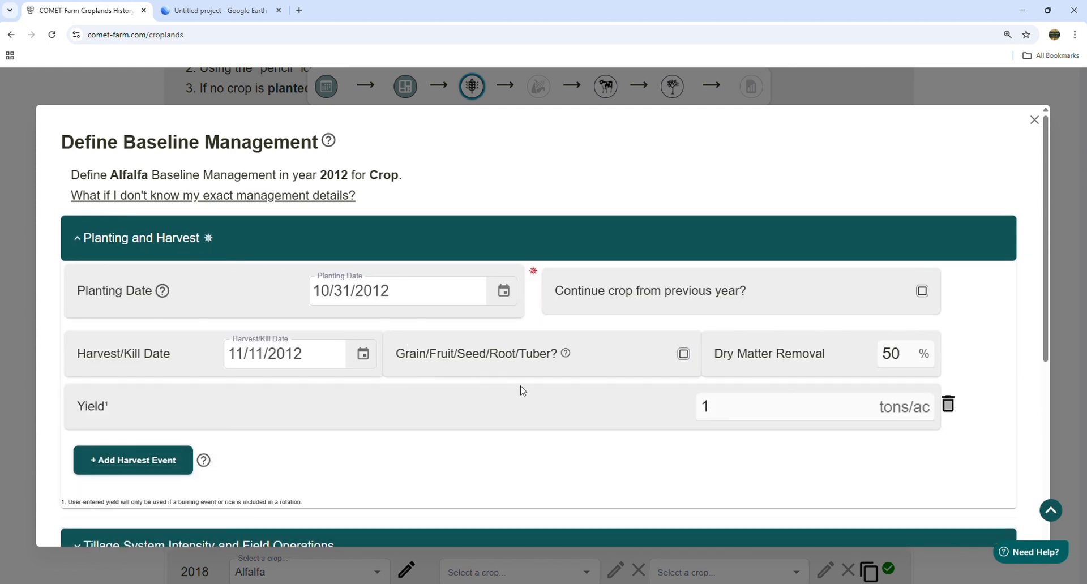
left_click(206, 378)
scroll(429, 323, "down", 3)
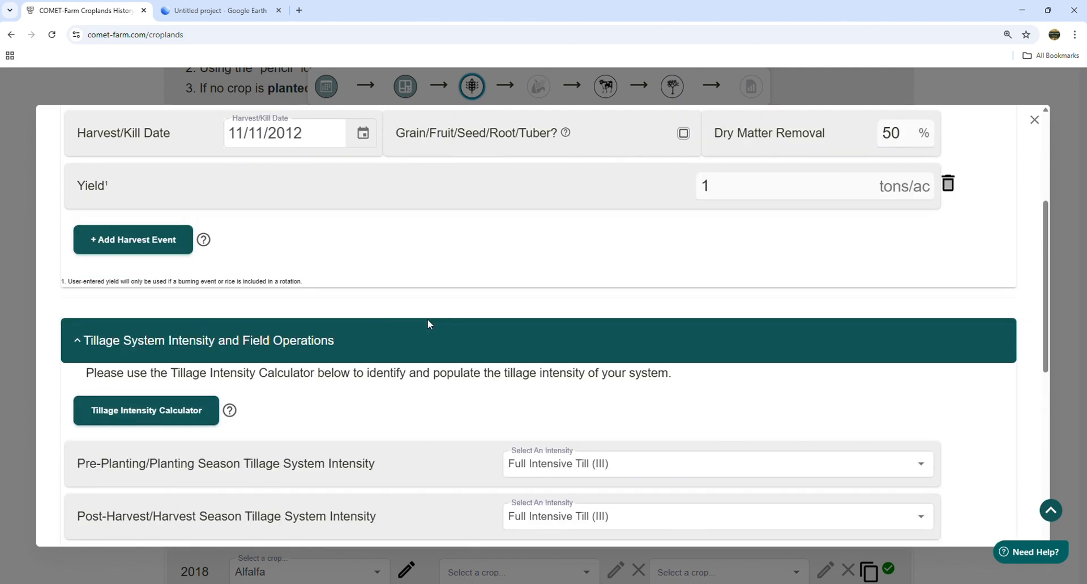
scroll(422, 344, "down", 3)
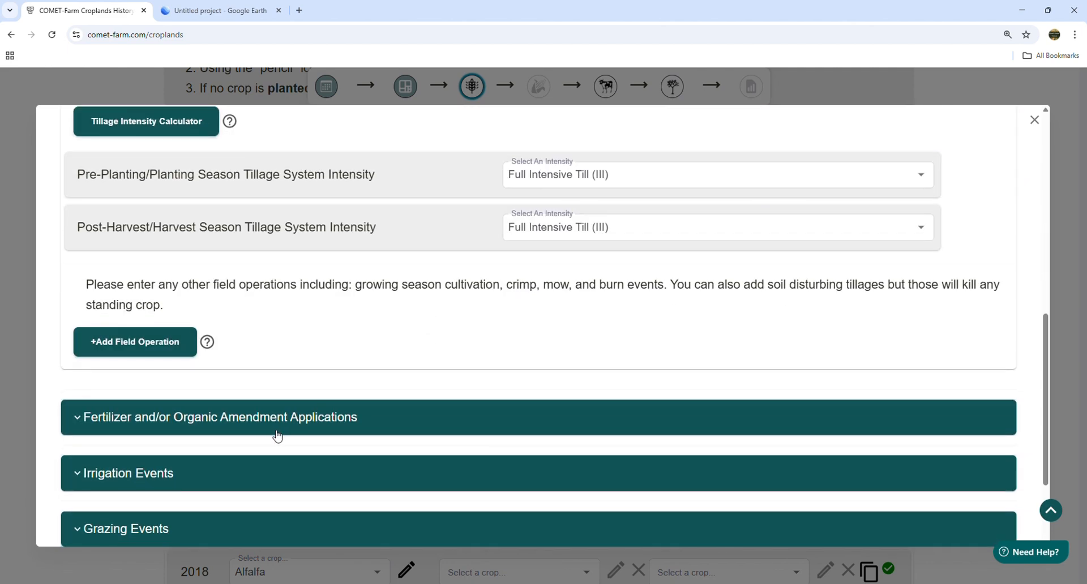
left_click(276, 435)
scroll(410, 390, "down", 5)
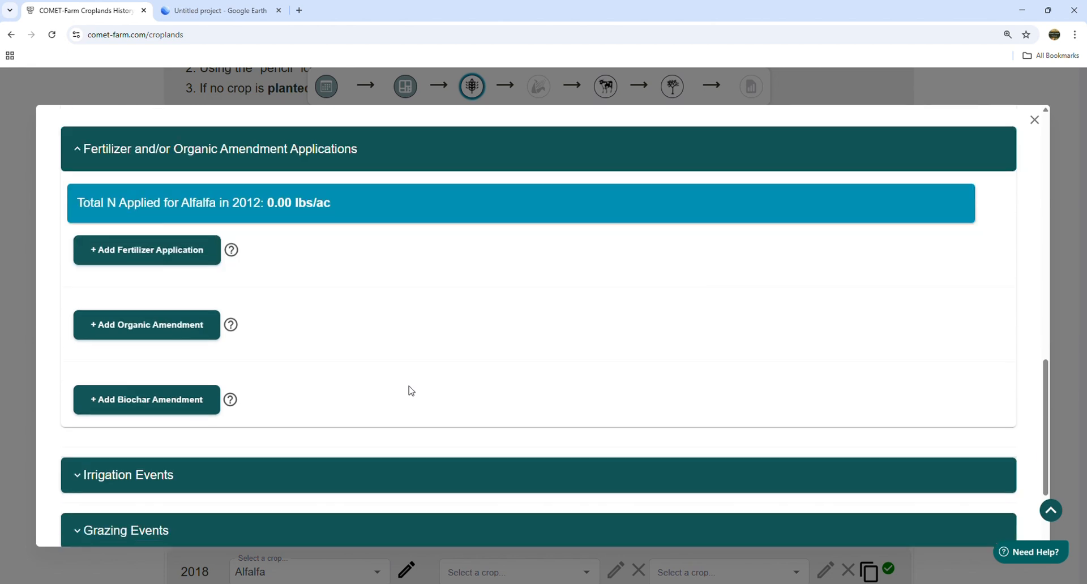
scroll(411, 391, "down", 2)
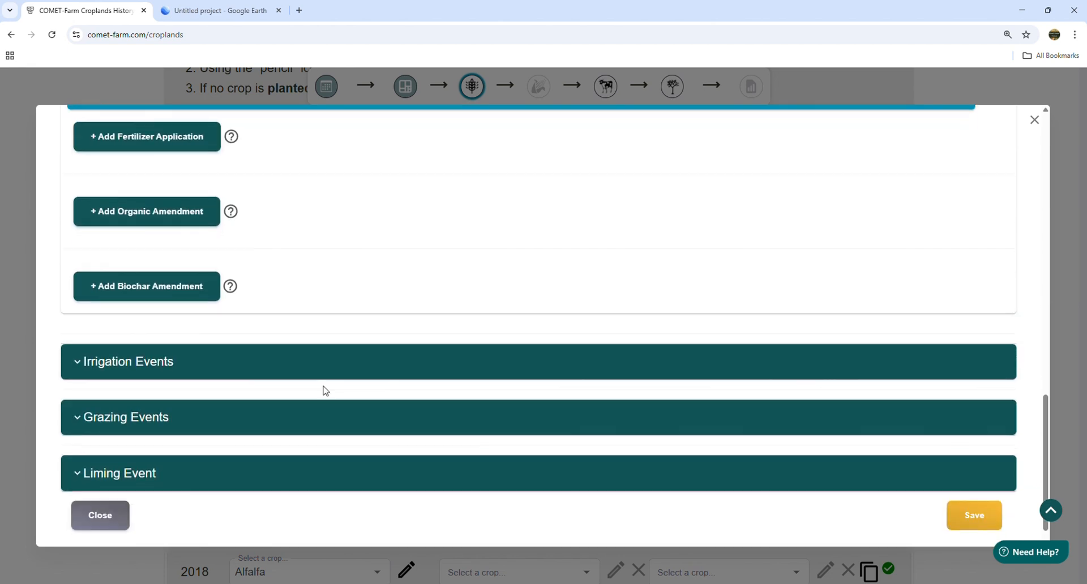
left_click(131, 367)
scroll(341, 348, "down", 3)
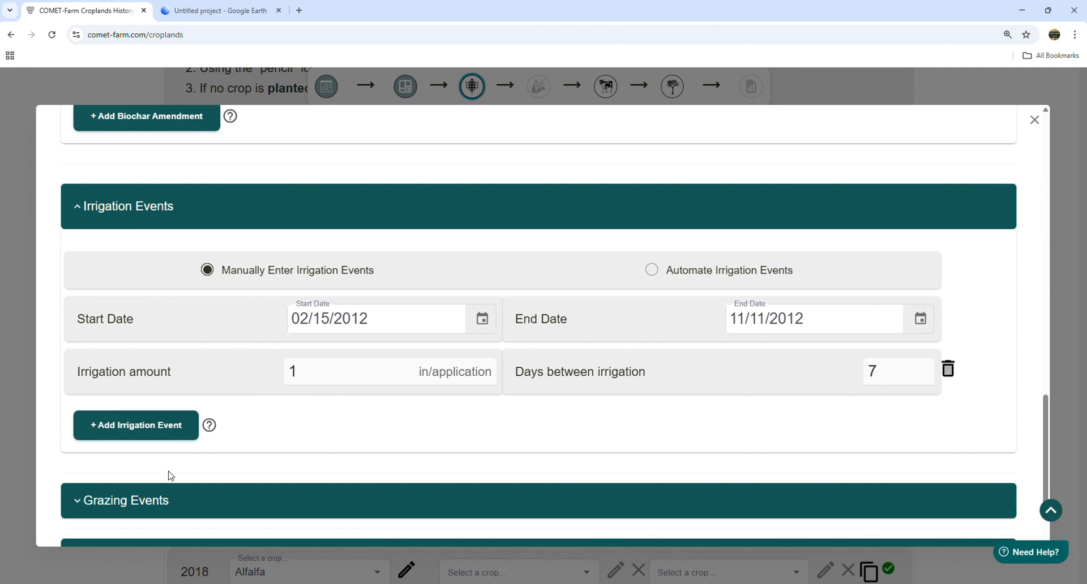
scroll(168, 473, "down", 2)
left_click(102, 497)
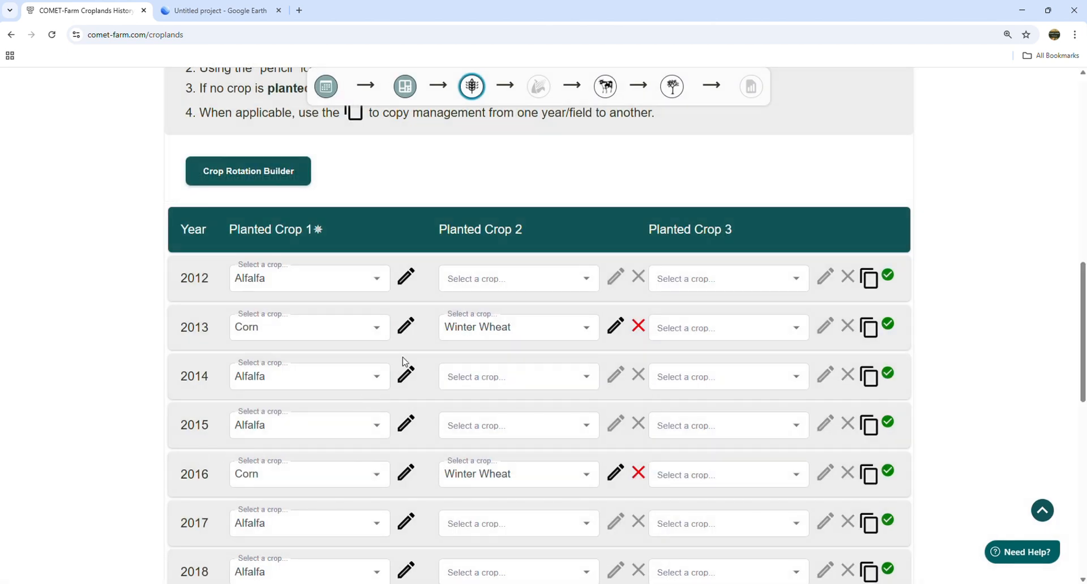
- Check Corn 2013's 169 lbs/ac N fertilizer and harvest details, then close them
left_click(407, 325)
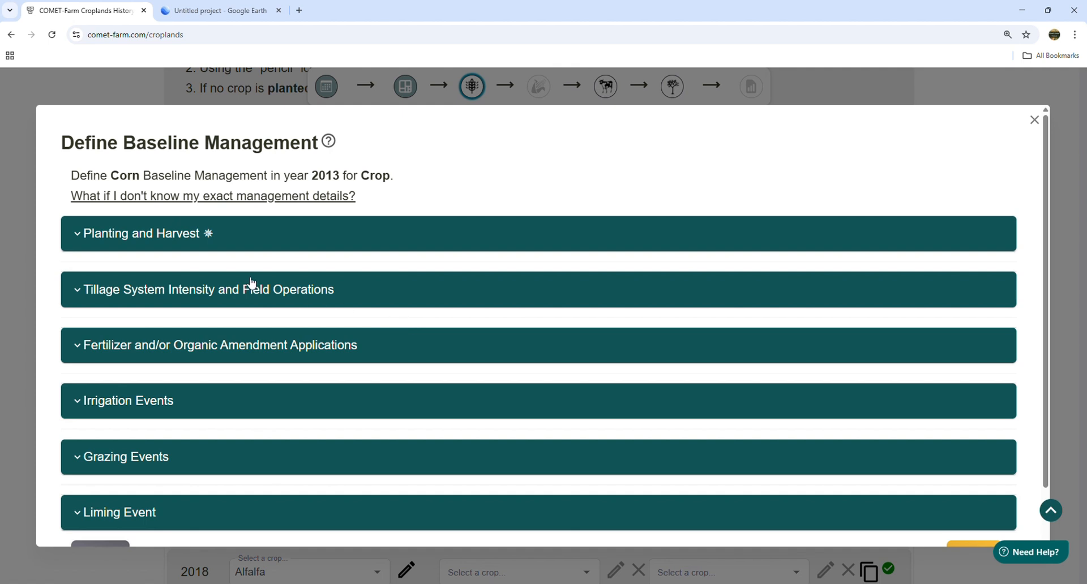
left_click(198, 346)
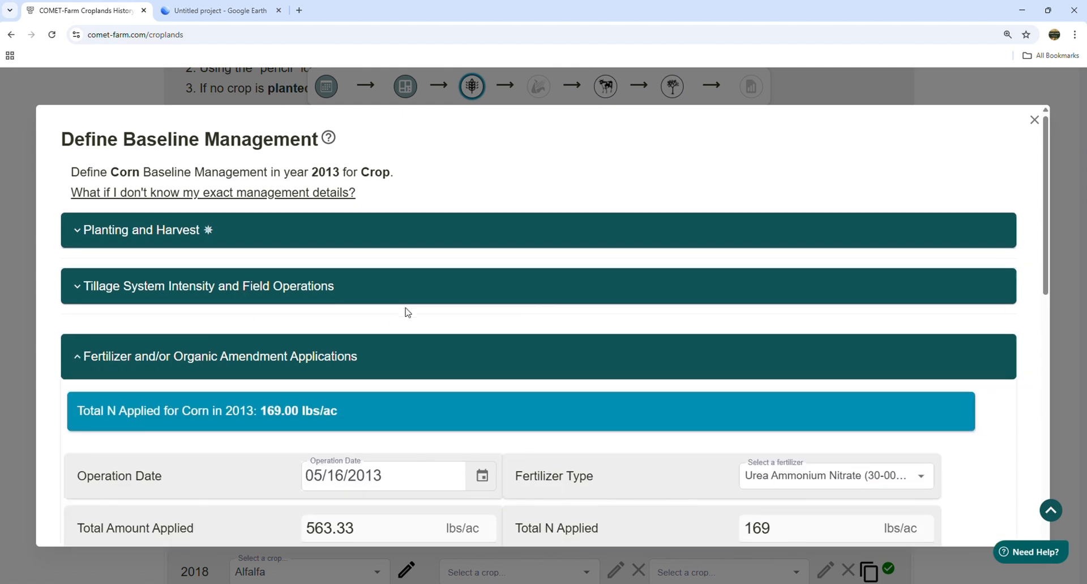
scroll(351, 299, "down", 2)
left_click_drag(346, 299, 74, 311)
left_click(382, 311)
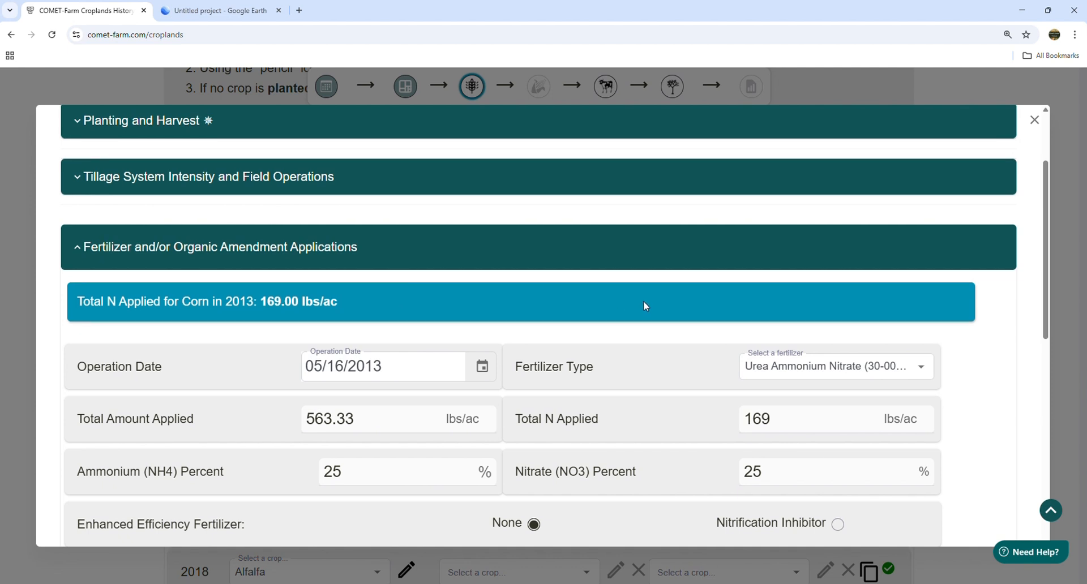
scroll(643, 303, "up", 2)
left_click(228, 242)
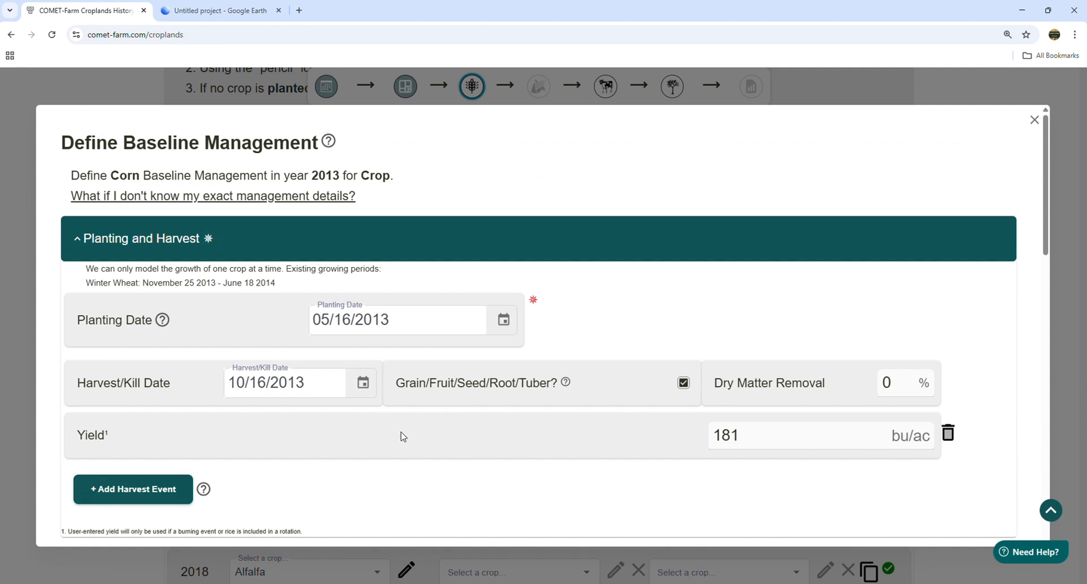
scroll(768, 367, "down", 4)
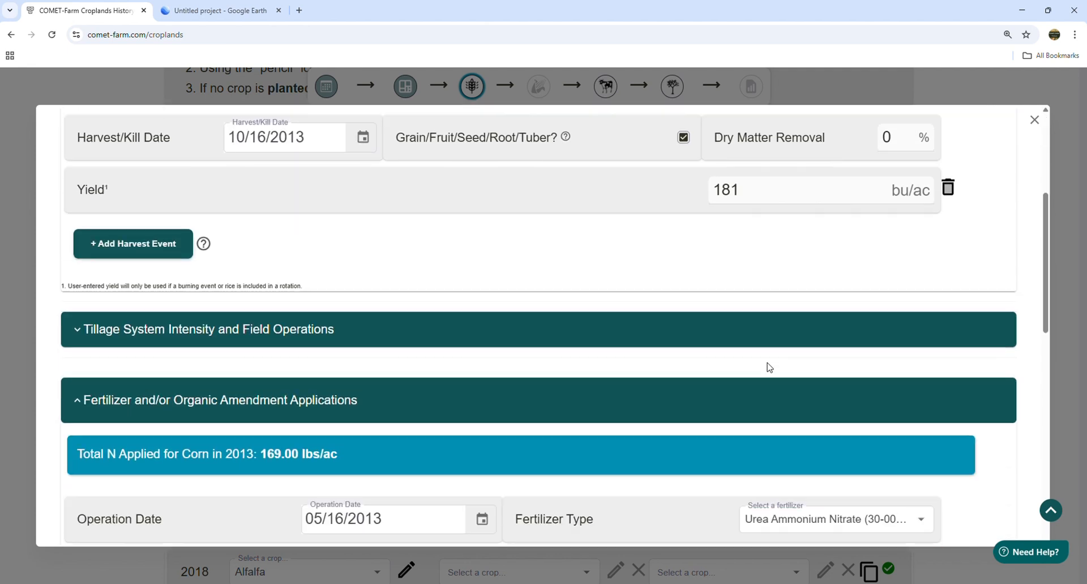
scroll(769, 368, "down", 10)
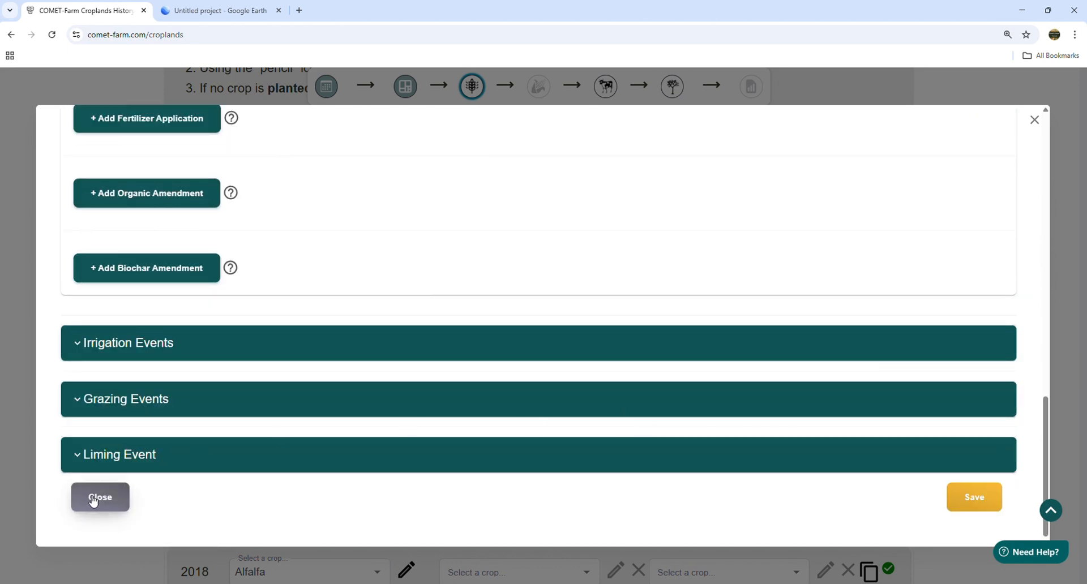
left_click(94, 501)
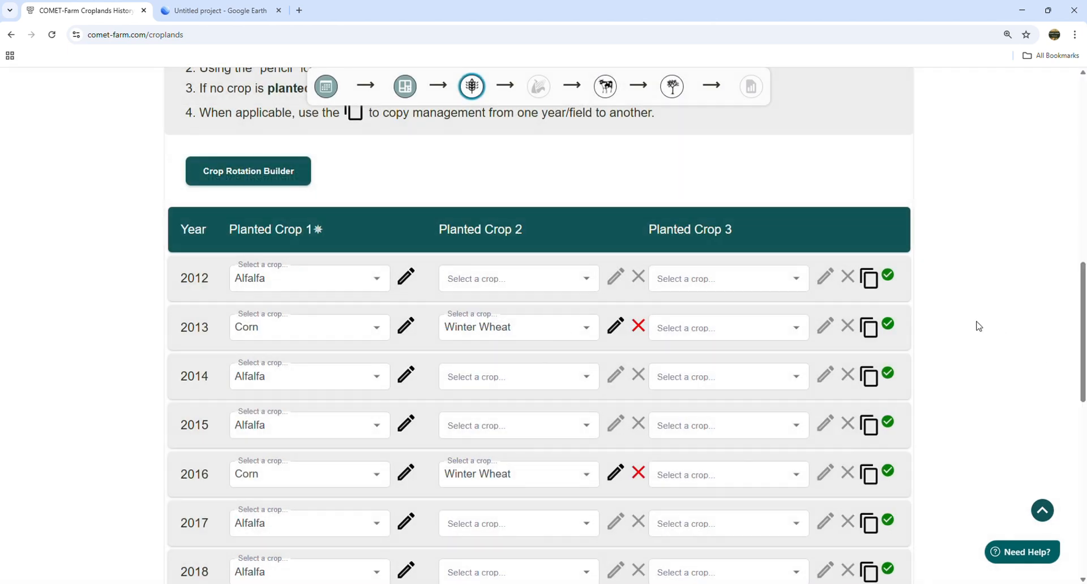
- Start copying the rotation to another field, then cancel
scroll(936, 318, "down", 5)
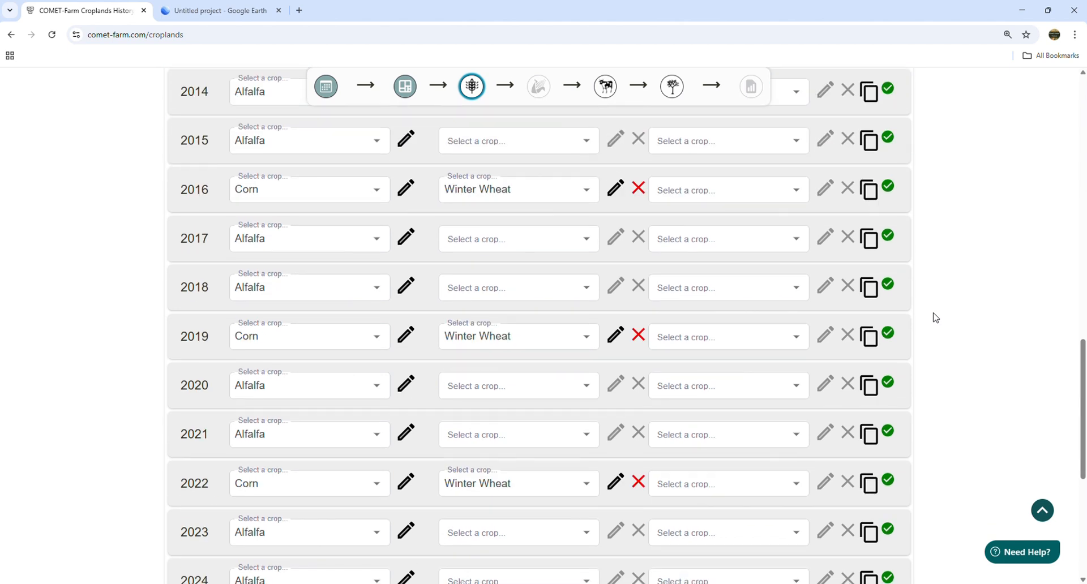
scroll(936, 317, "down", 4)
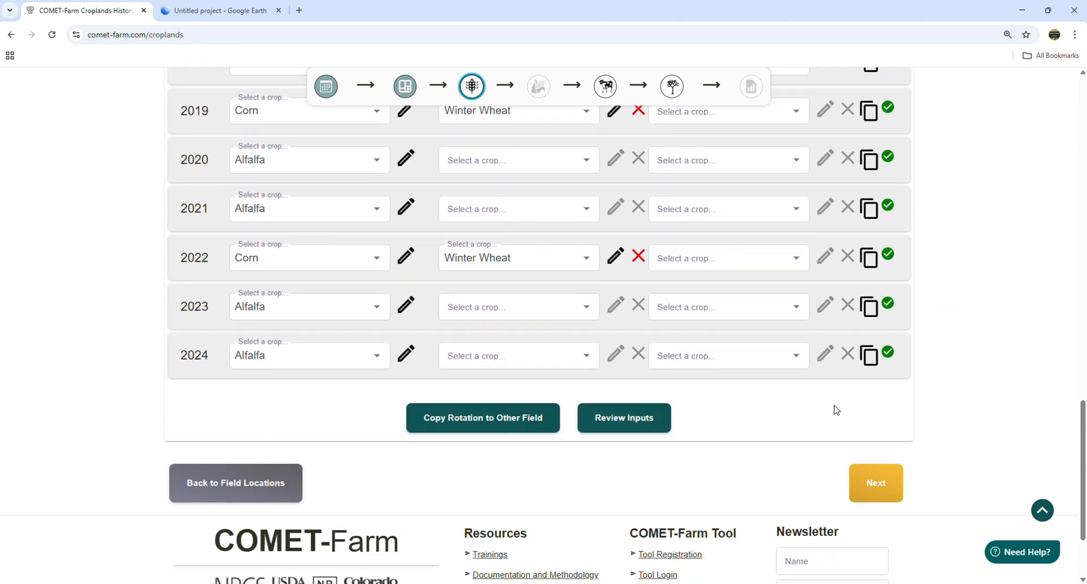
left_click(456, 423)
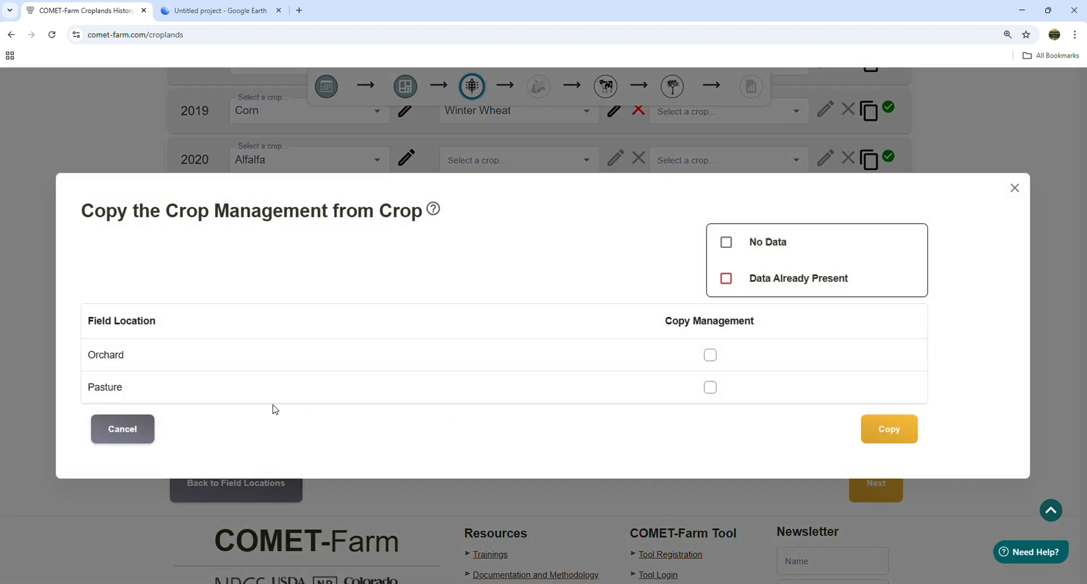
left_click(123, 430)
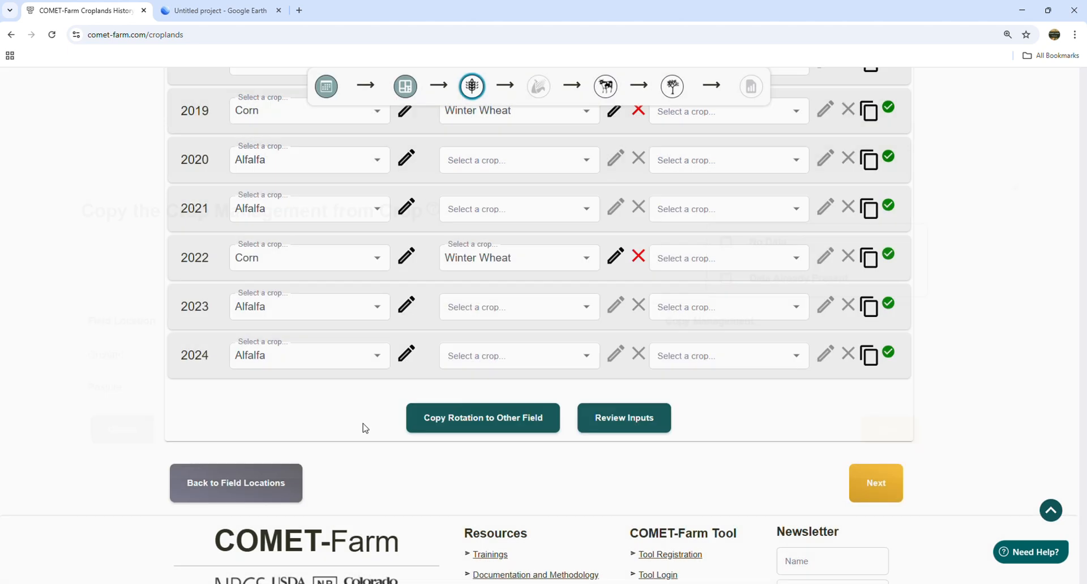
- Review the Crop field's management inputs, close the review, and advance to Orchard
left_click(639, 421)
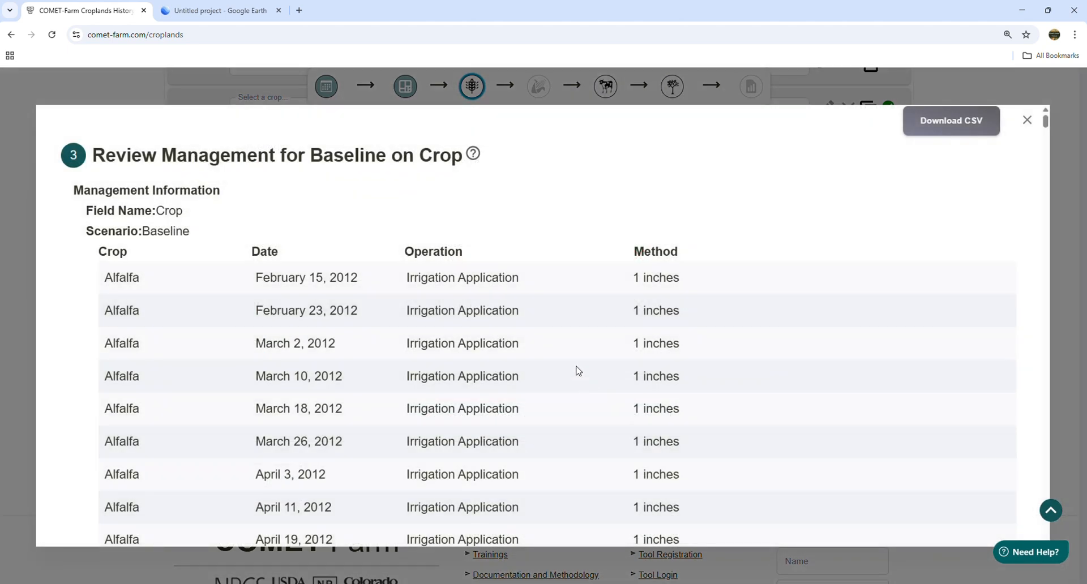
scroll(656, 344, "down", 7)
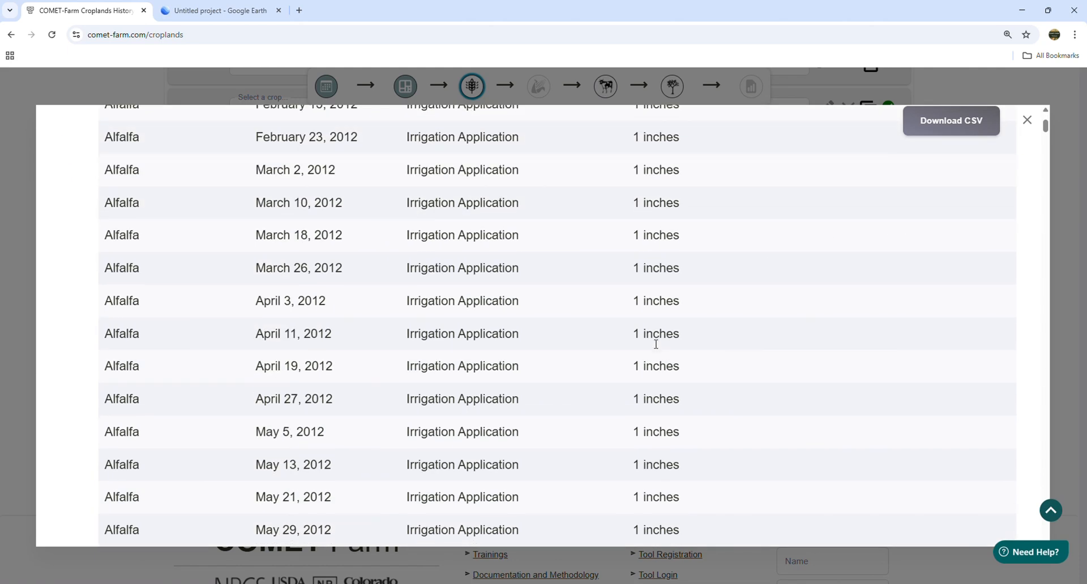
scroll(656, 343, "down", 5)
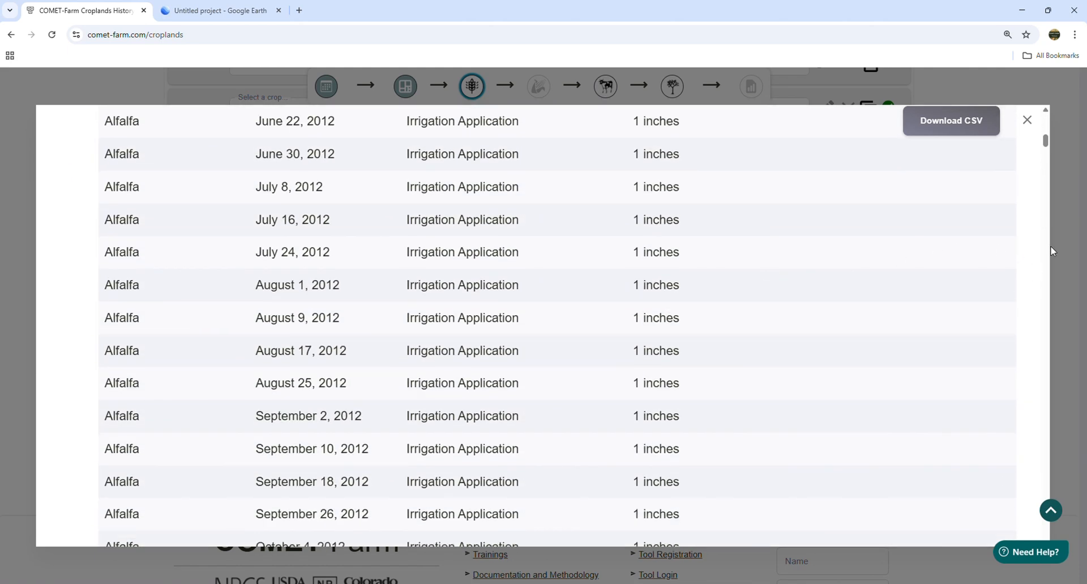
left_click_drag(1049, 145, 1049, 297)
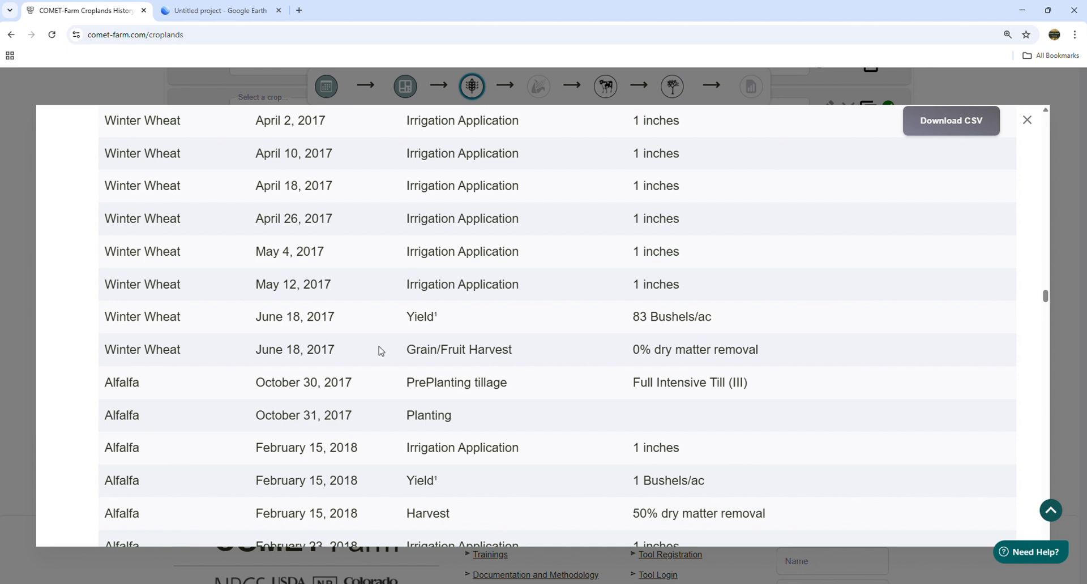
left_click(1027, 120)
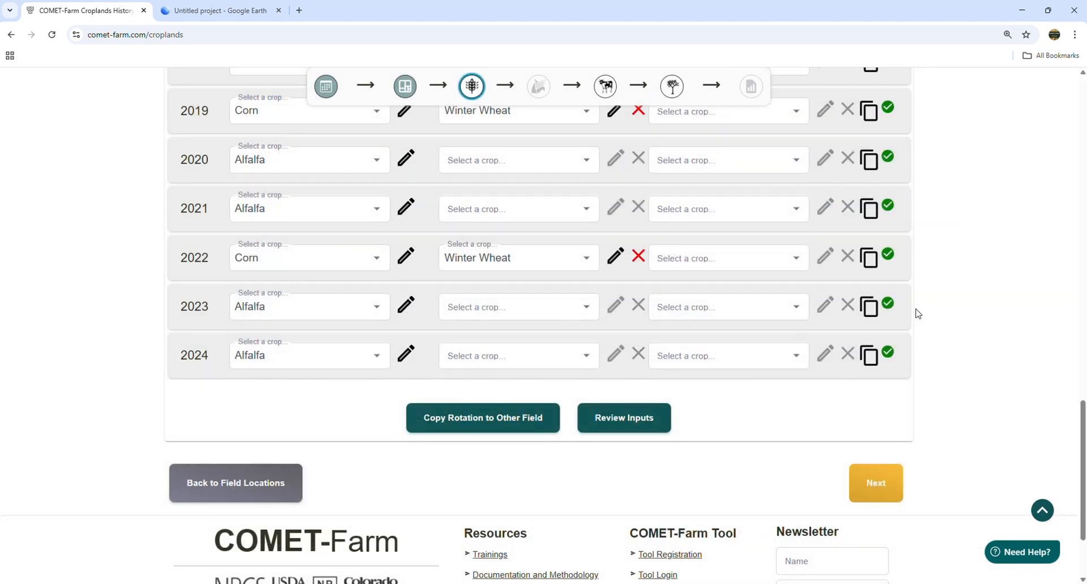
left_click(886, 485)
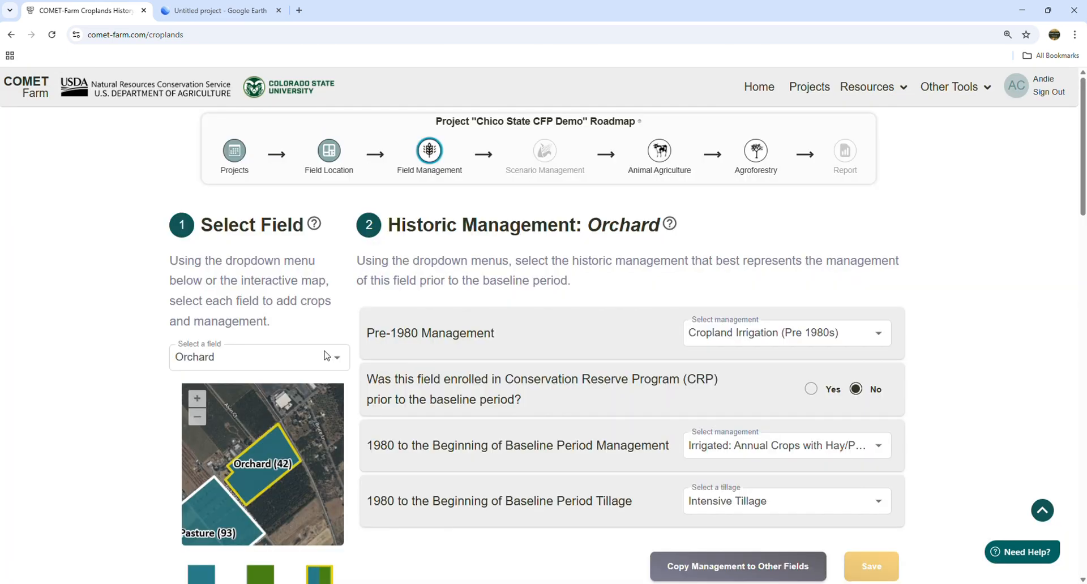
- Keep Orchard selected and set its 2012 Planted Crop 1 to English Walnuts (Woody Crop)
left_click(254, 357)
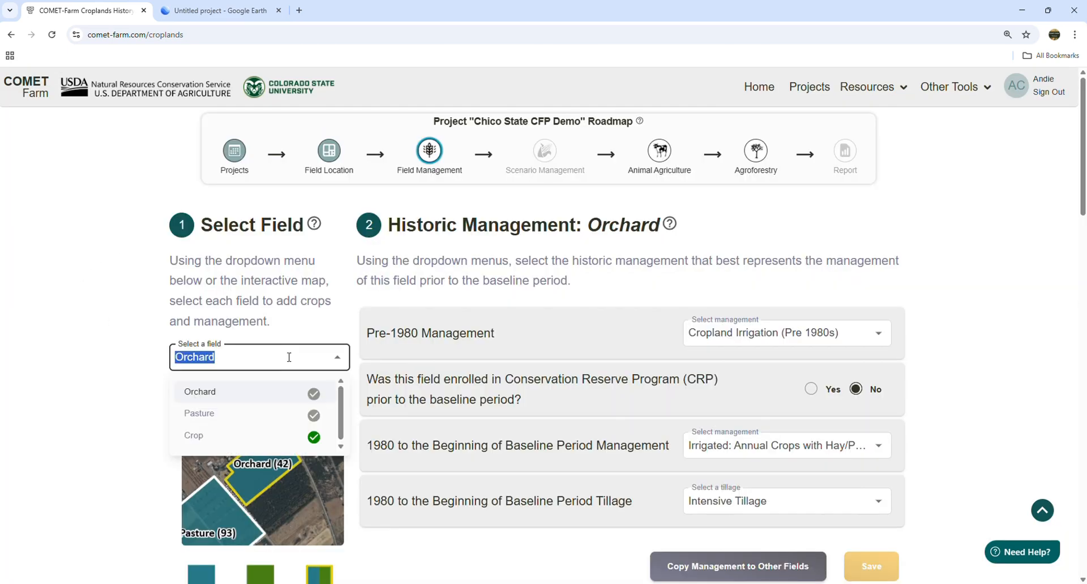
left_click(100, 361)
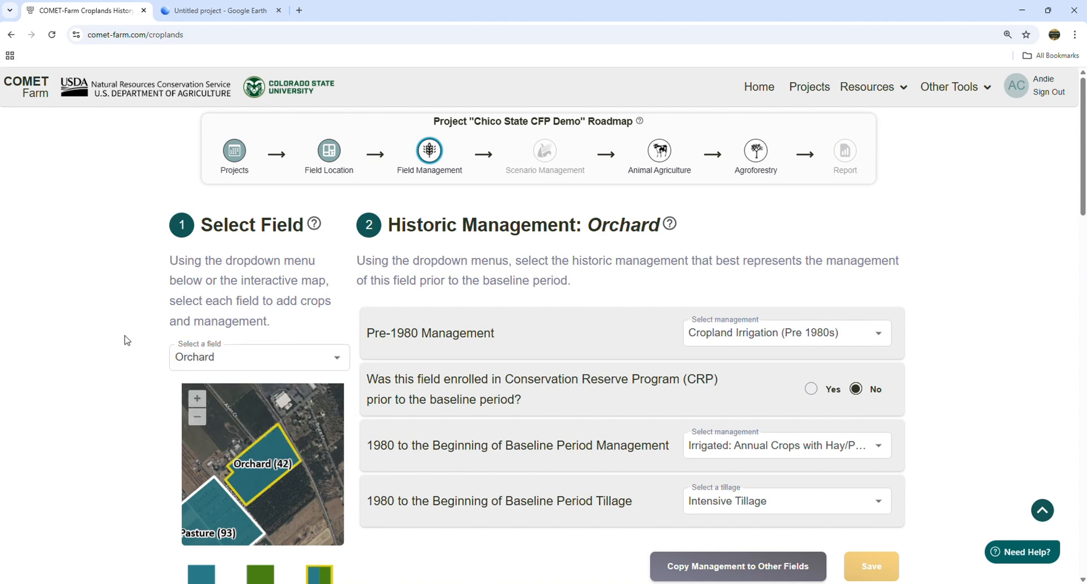
scroll(519, 327, "down", 8)
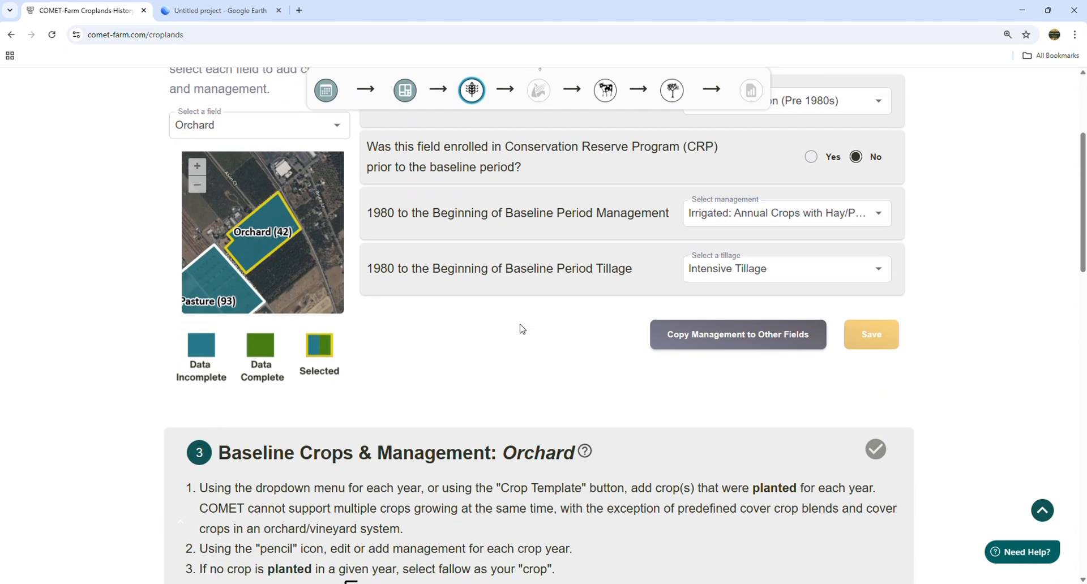
scroll(522, 328, "down", 6)
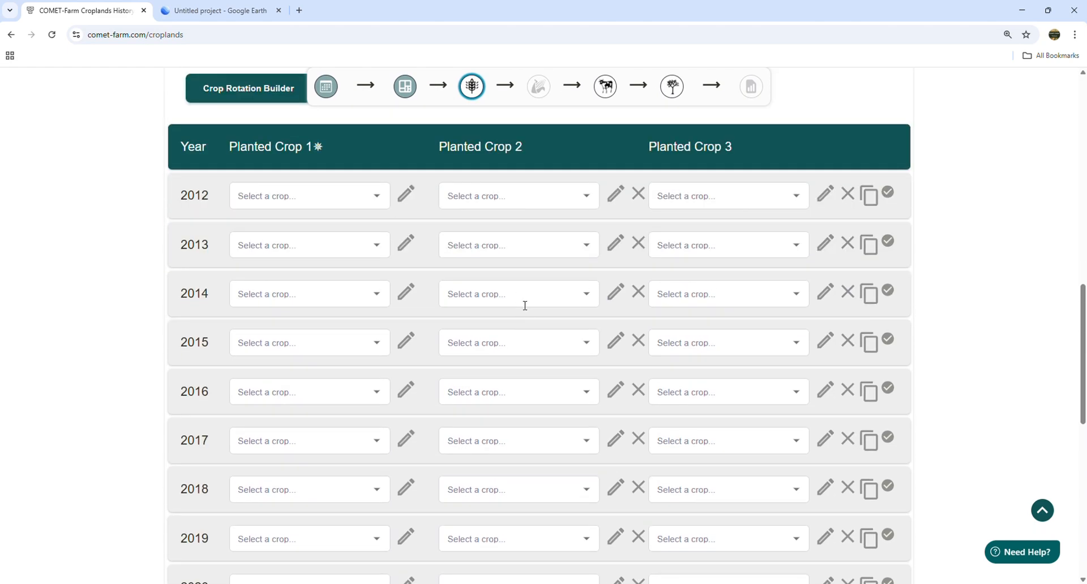
left_click(379, 197)
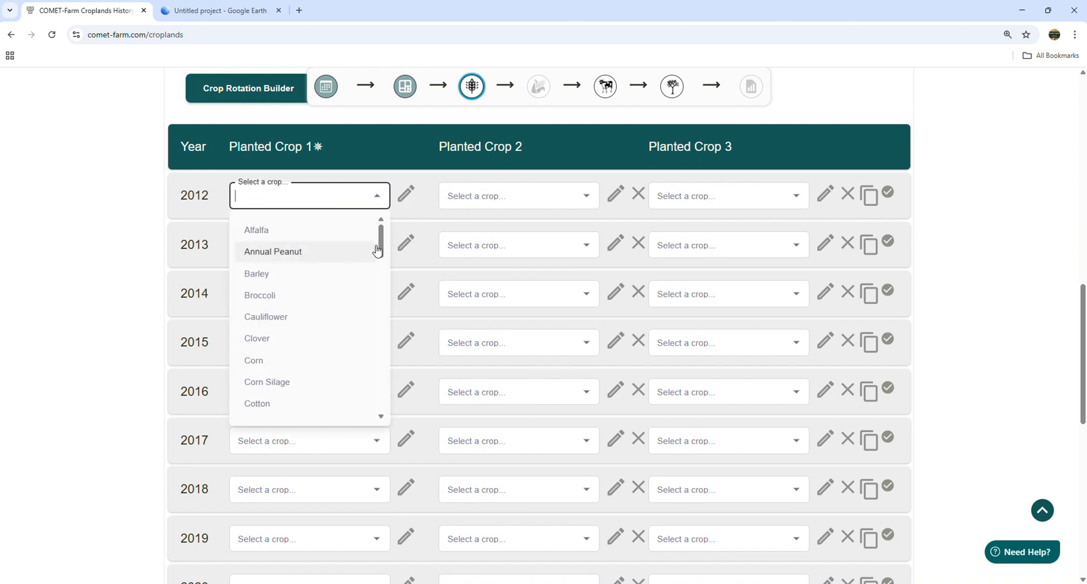
left_click_drag(378, 251, 382, 420)
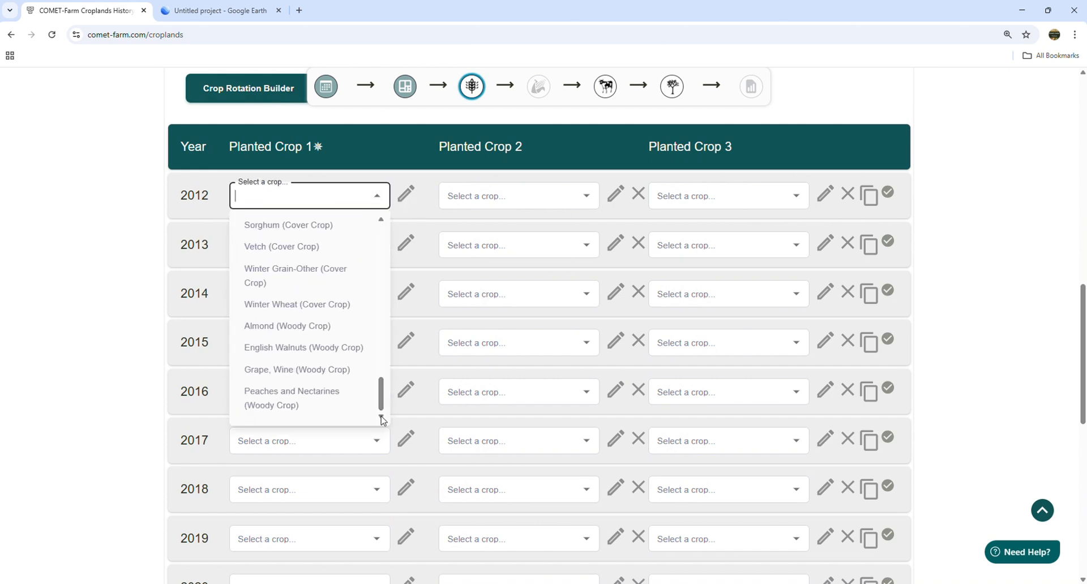
left_click(294, 349)
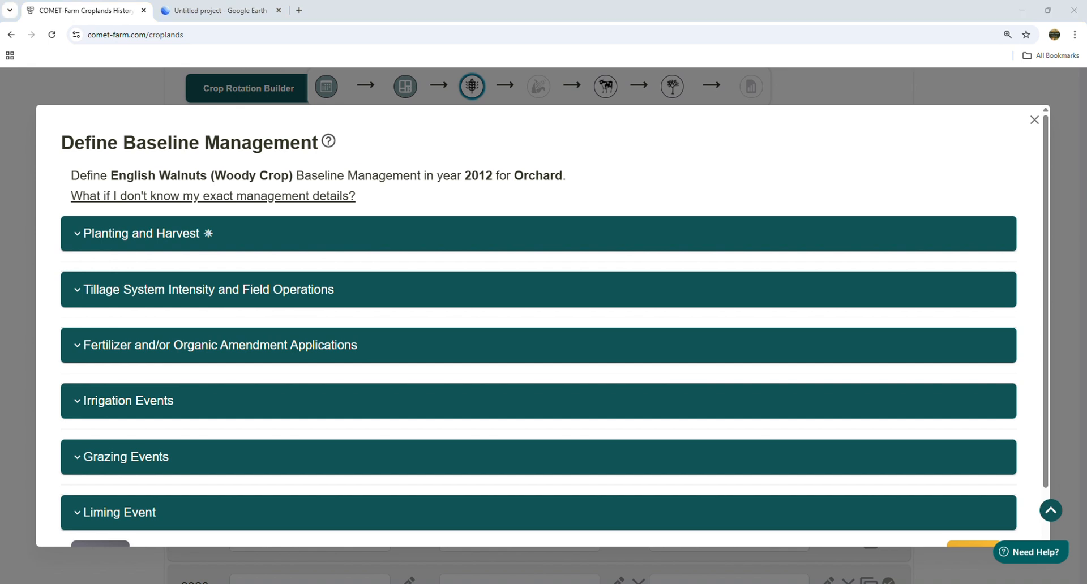
- Search help for 'prune' and 'renew', read the orchard renewing/clearing article, and close it
left_click(163, 239)
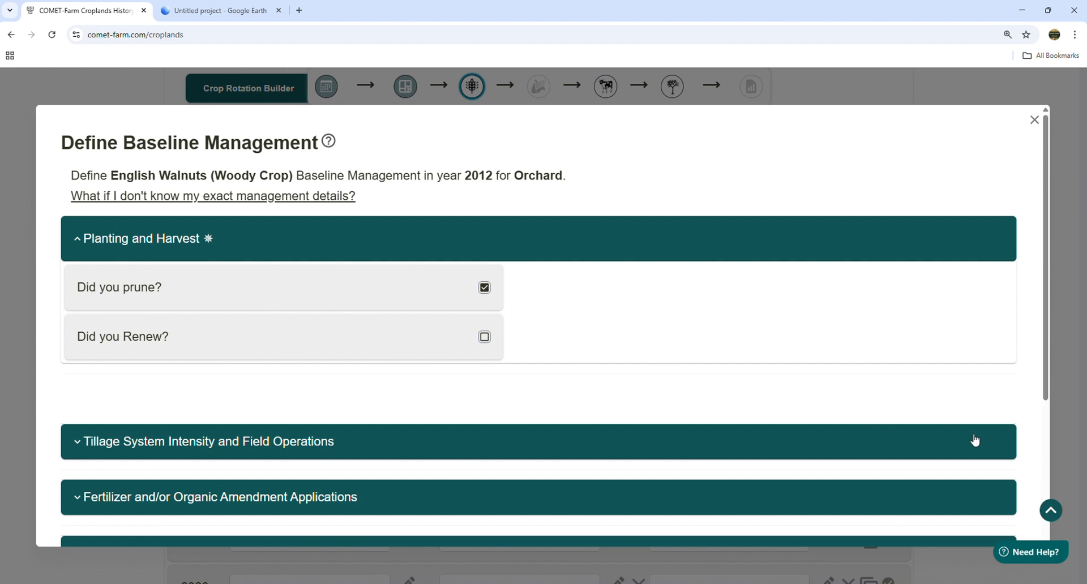
left_click(1031, 552)
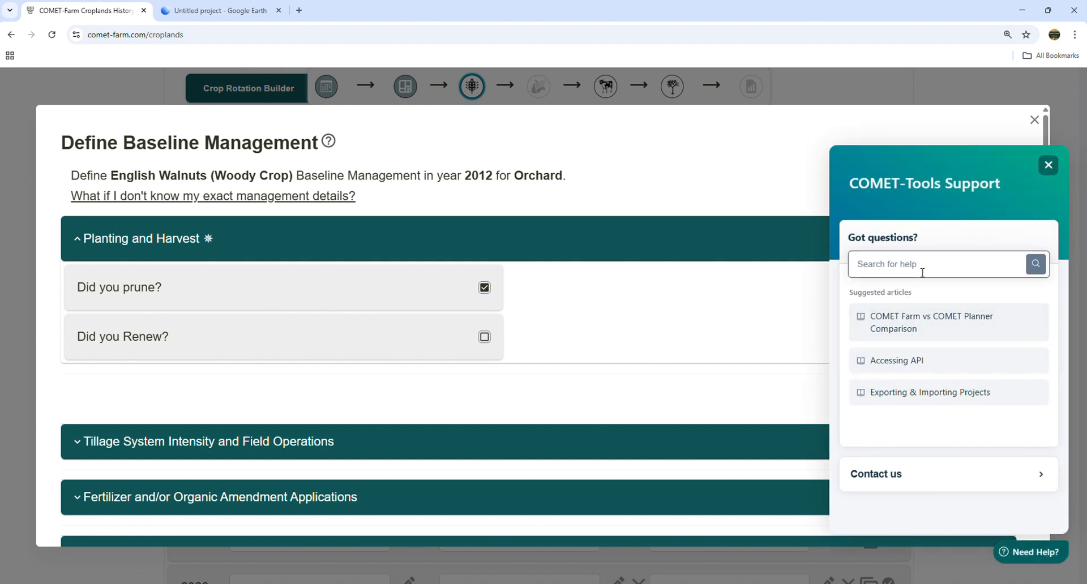
type("prune")
key("Return")
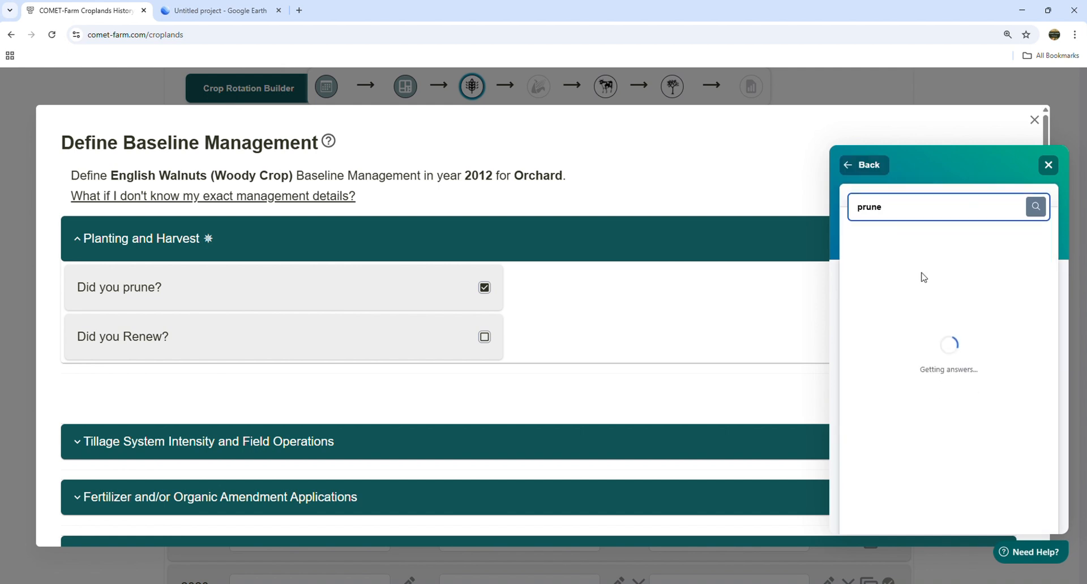
type("r")
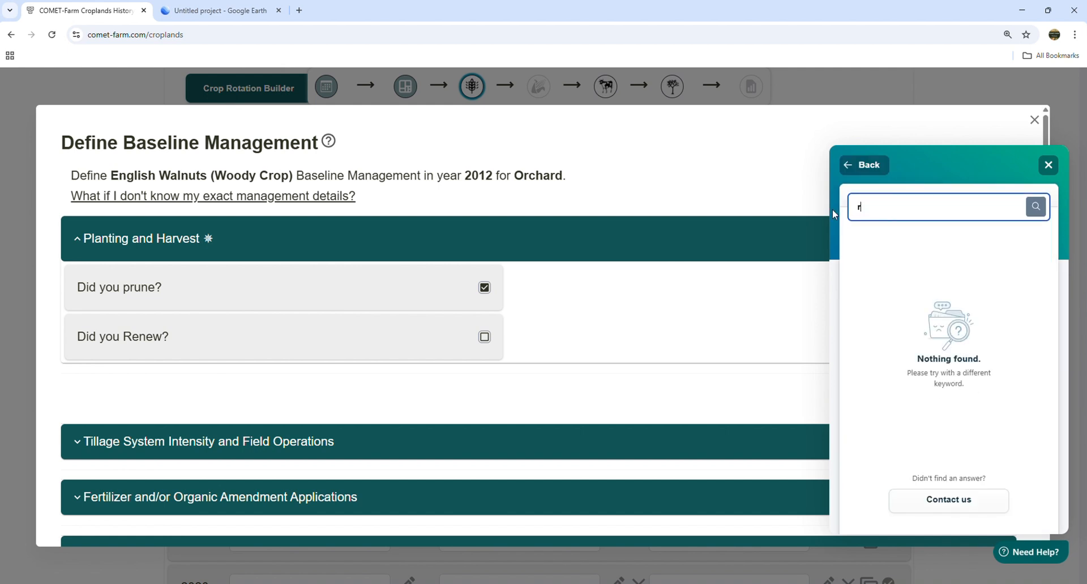
type("enew")
key("Return")
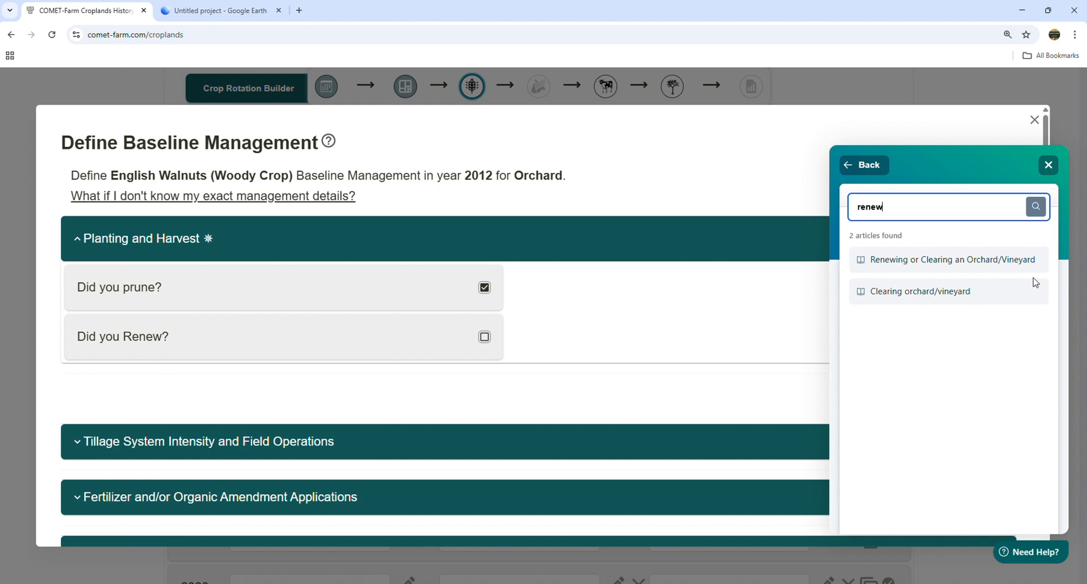
left_click(971, 261)
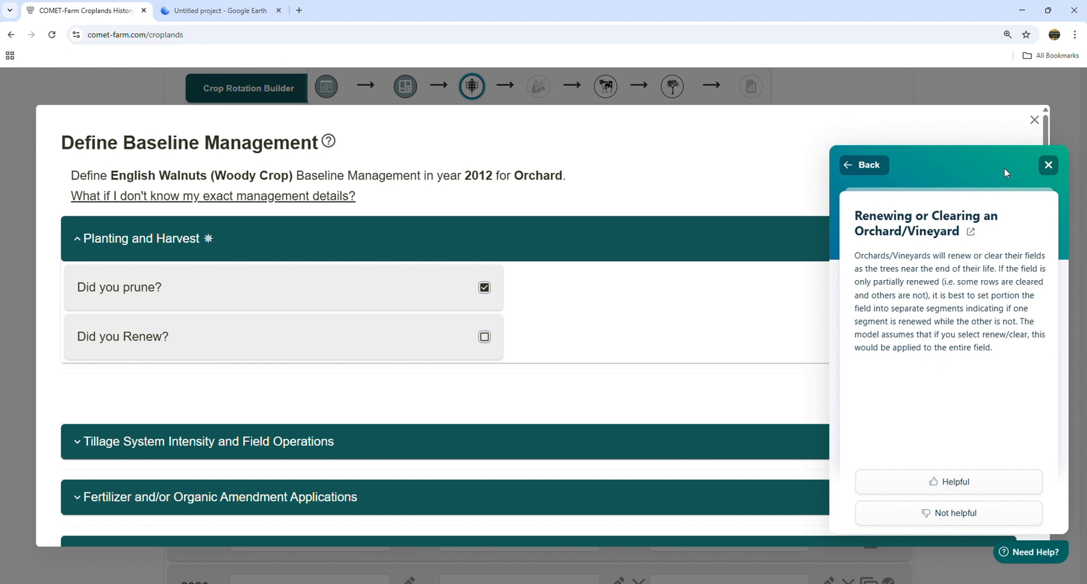
left_click(1048, 165)
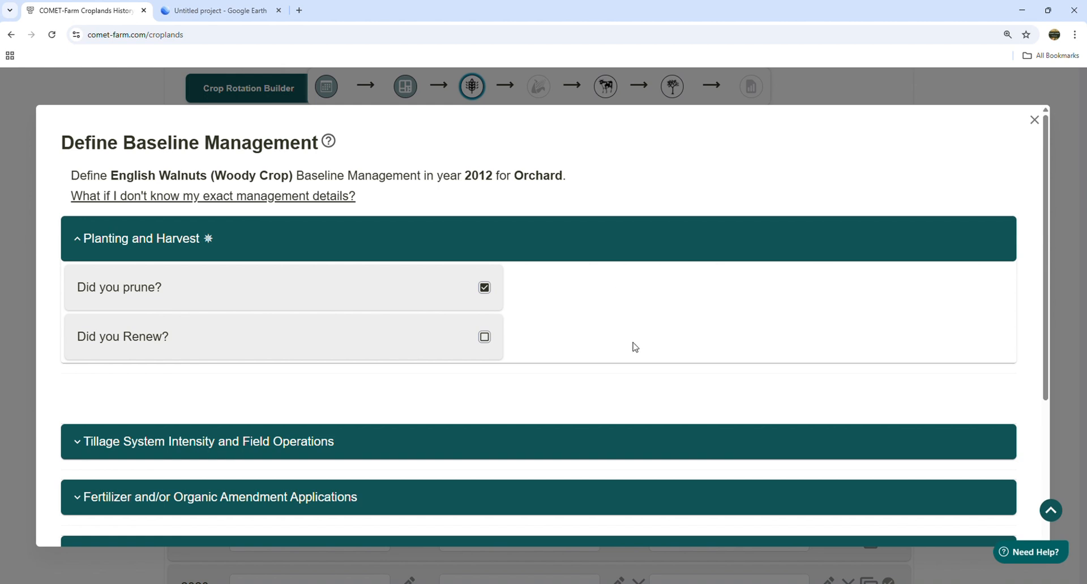
- Add a new field operation under Tillage System Intensity and Field Operations for 2012 walnuts
scroll(526, 334, "down", 2)
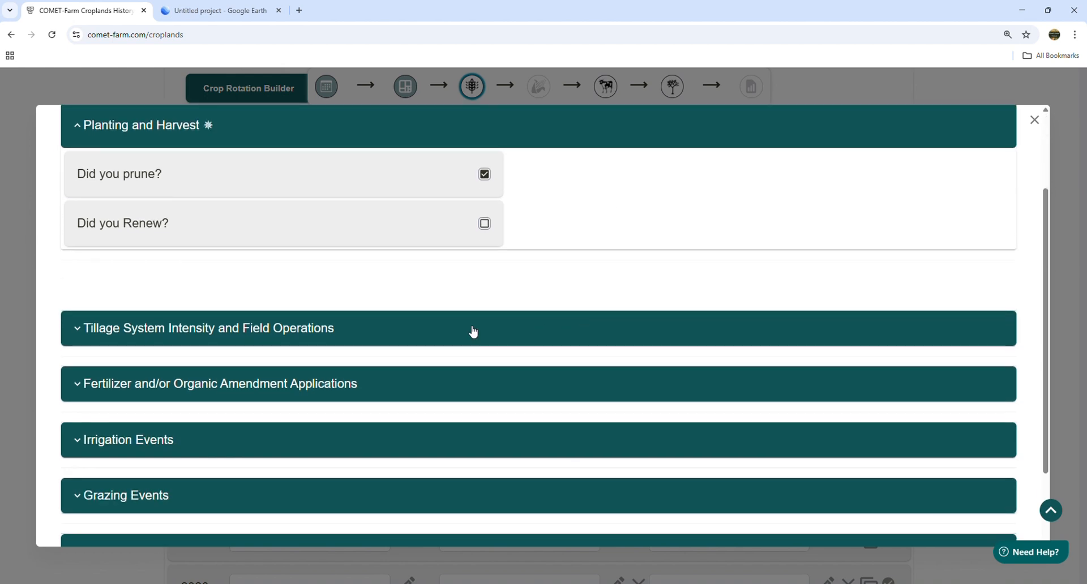
left_click(159, 330)
scroll(397, 322, "down", 3)
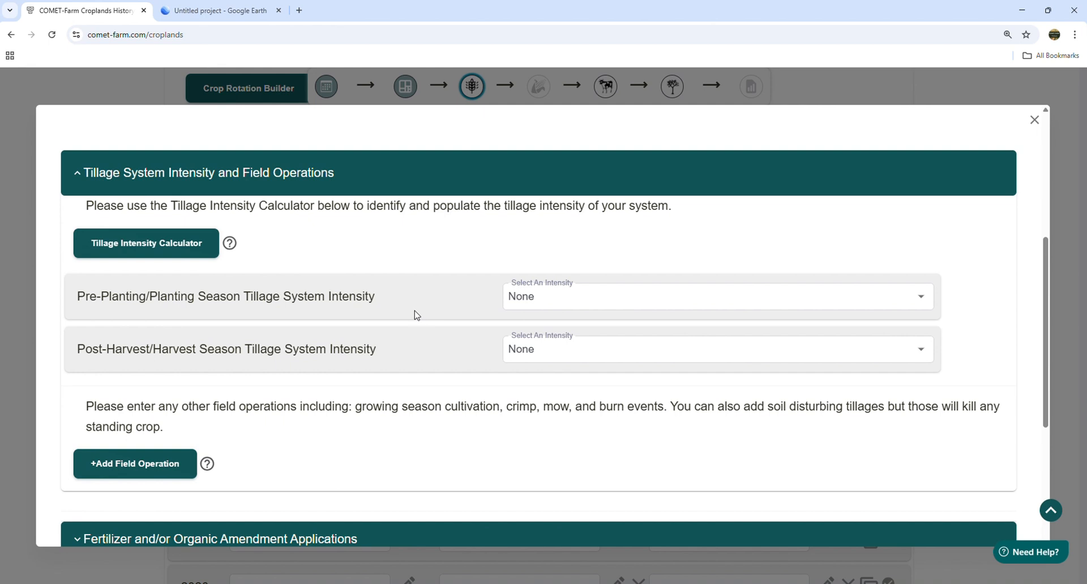
scroll(381, 315, "down", 2)
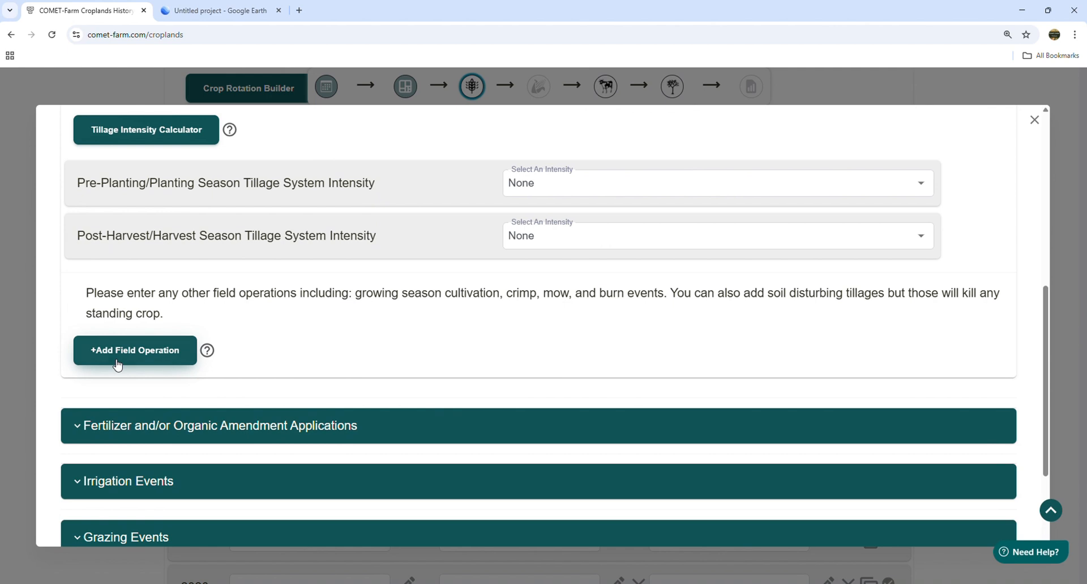
left_click(118, 363)
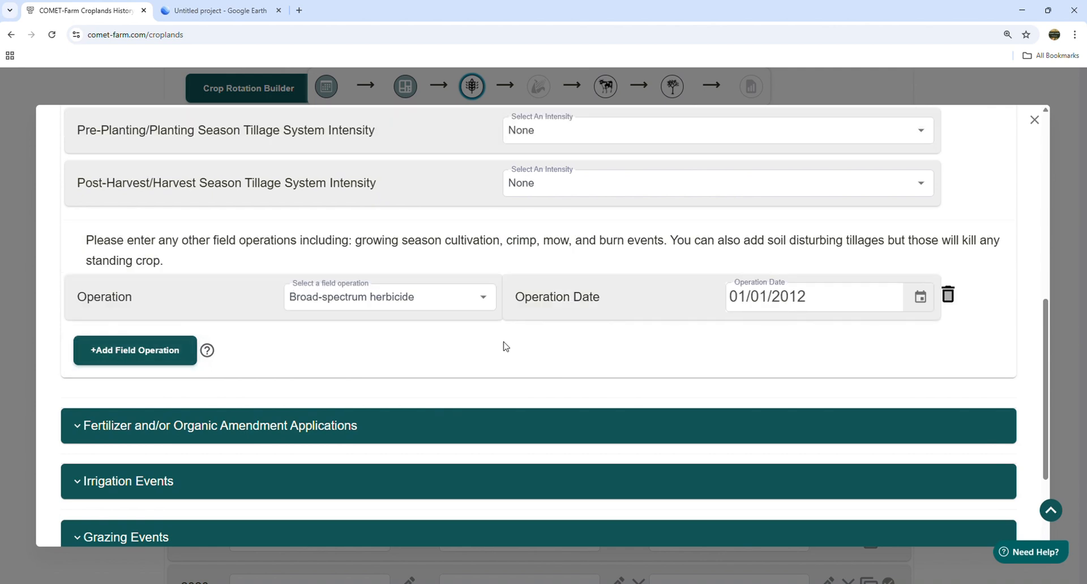
- Date the Broad-spectrum herbicide operation 03/31/2012
left_click(922, 300)
left_click(905, 334)
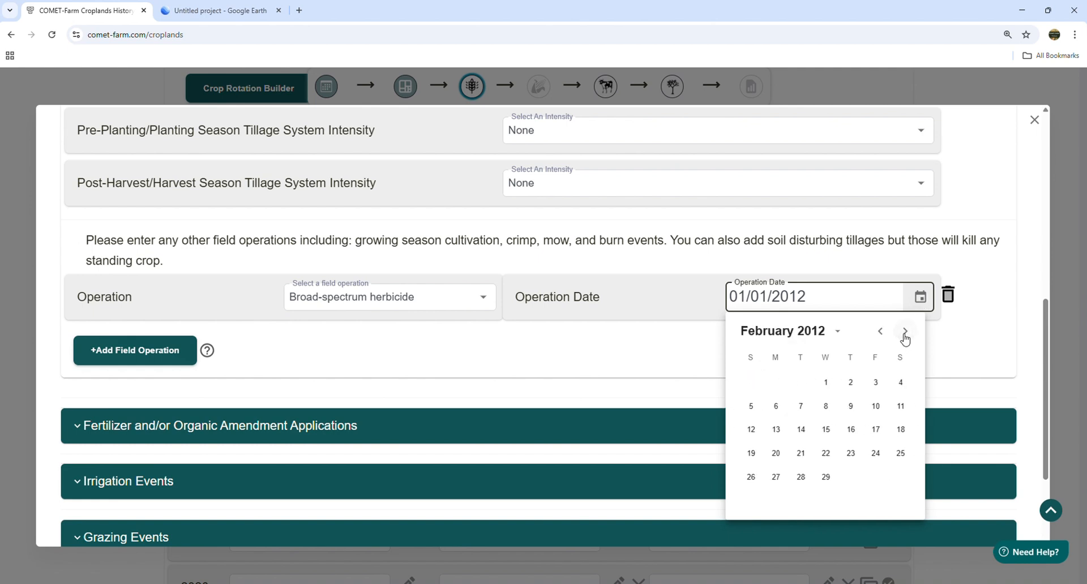
left_click(905, 335)
left_click(902, 479)
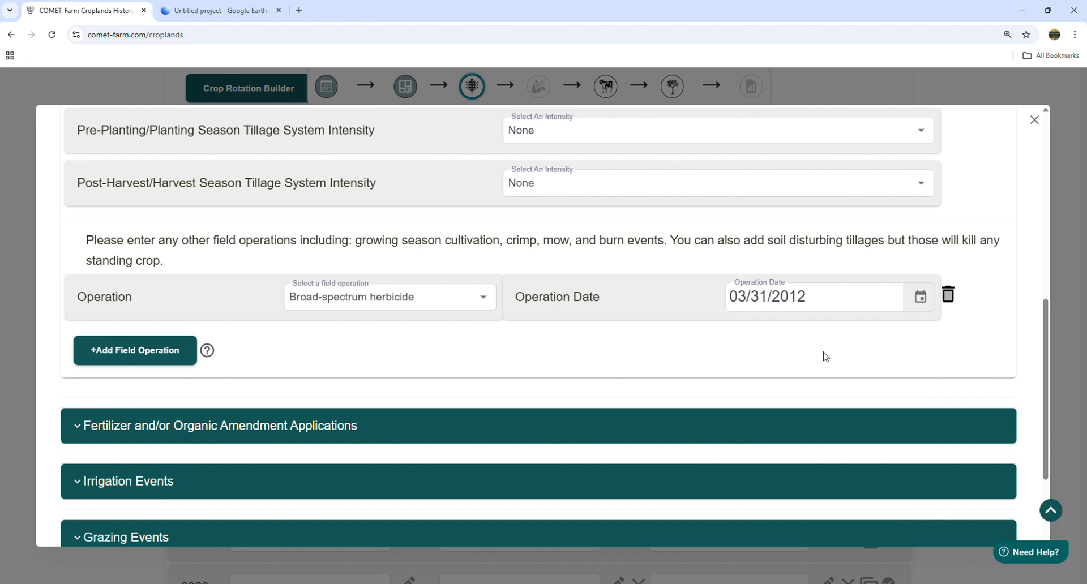
scroll(746, 356, "down", 3)
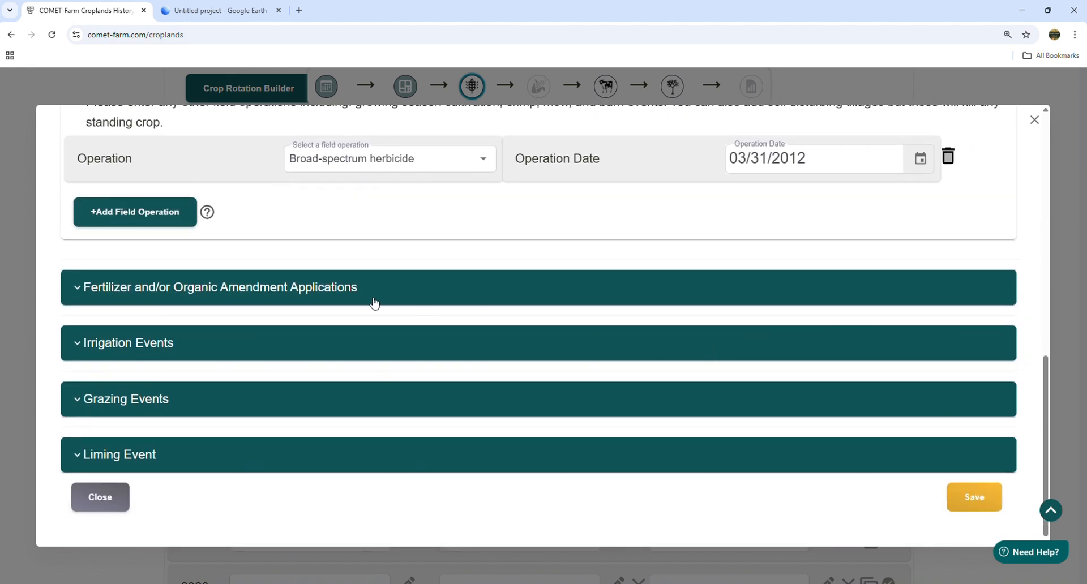
left_click(225, 298)
- Add a fertilizer application dated 04/01/2012, correcting an initial 03/21 pick
scroll(282, 301, "down", 1)
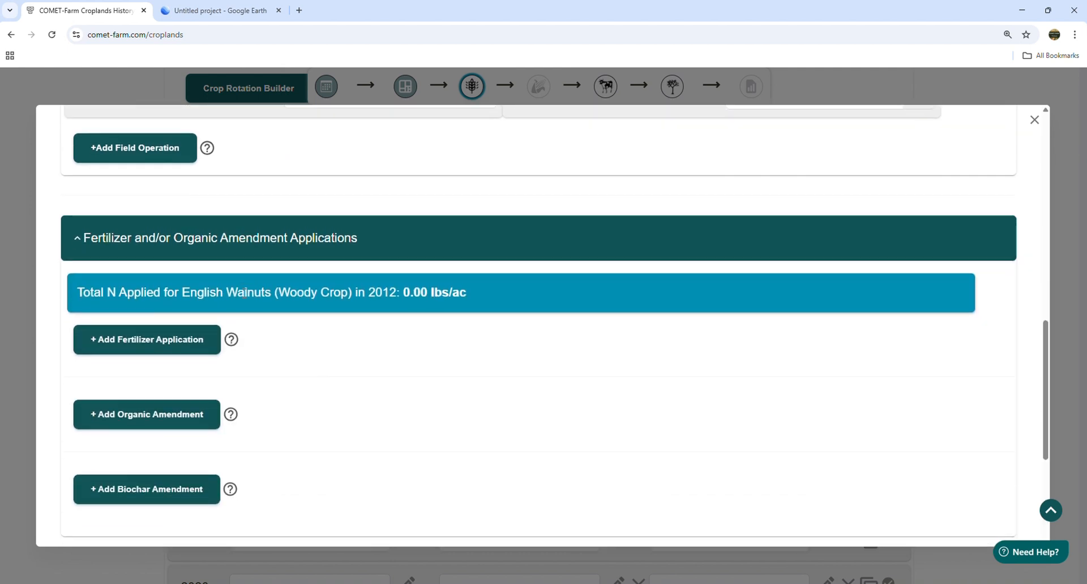
scroll(258, 299, "down", 1)
left_click(172, 303)
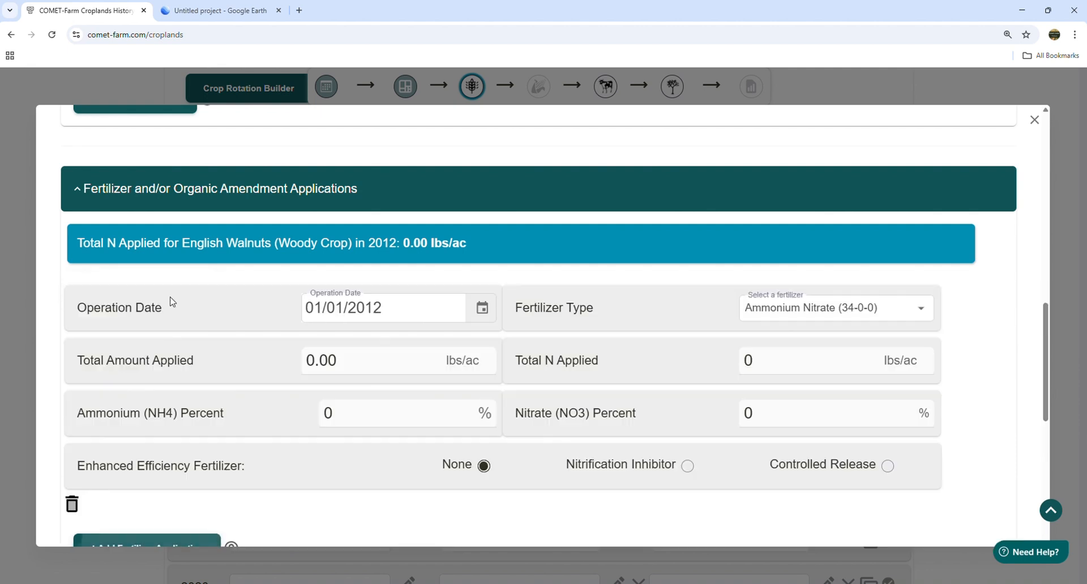
left_click(486, 310)
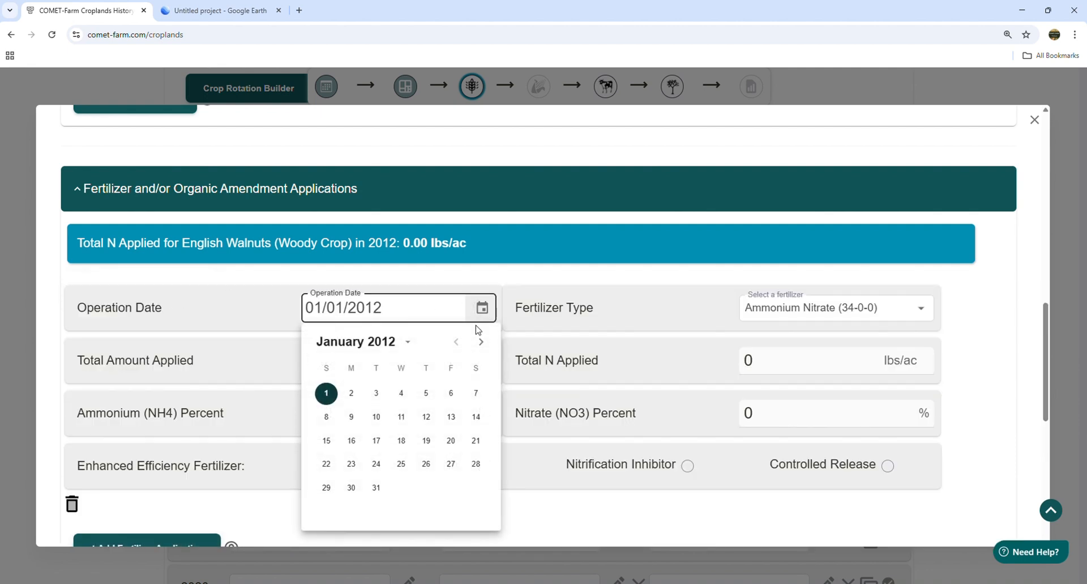
left_click(478, 342)
left_click(478, 341)
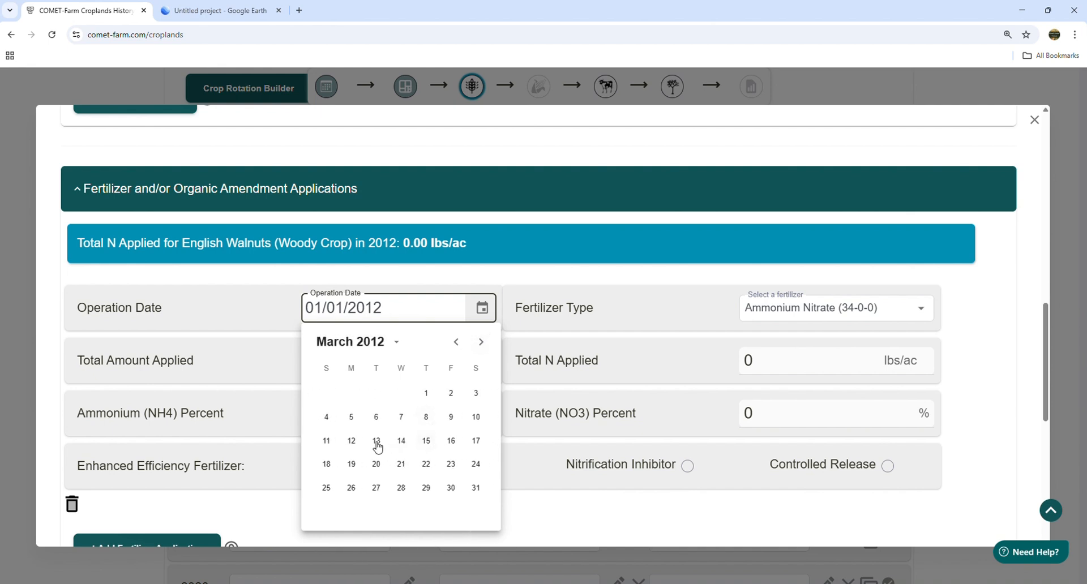
left_click(402, 465)
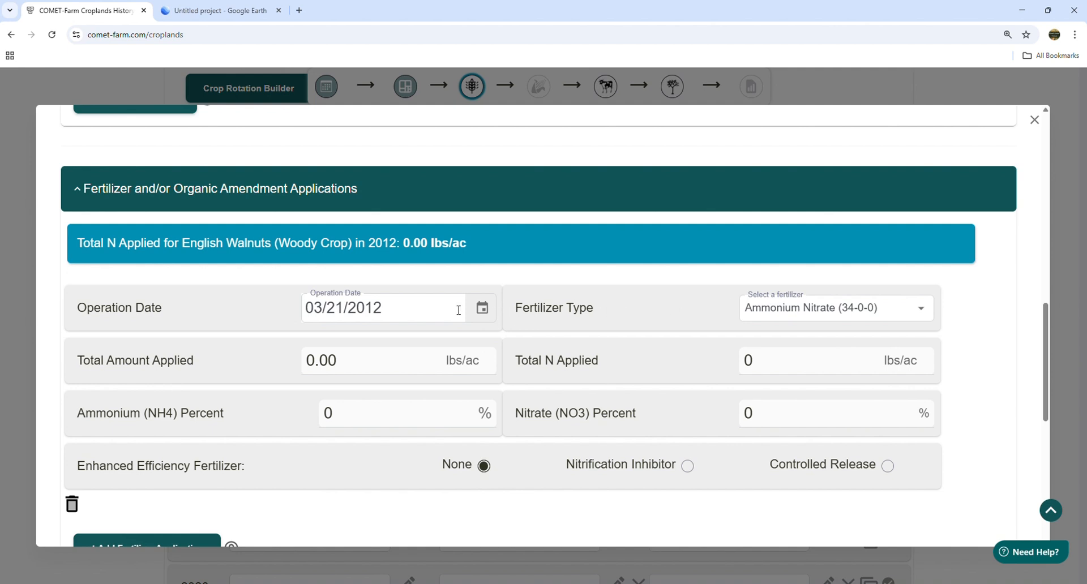
left_click(483, 309)
left_click(481, 342)
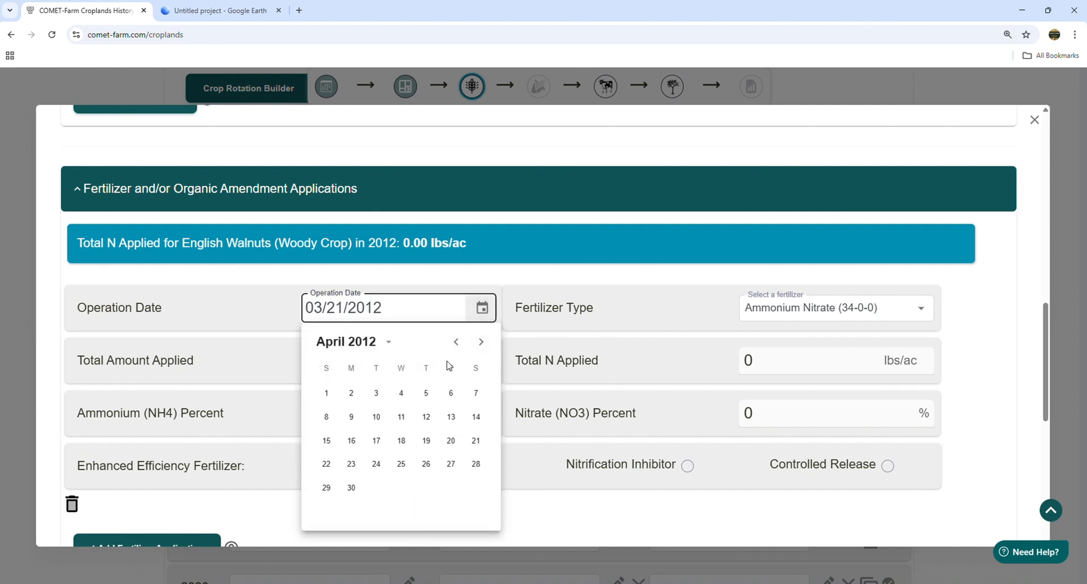
left_click(327, 394)
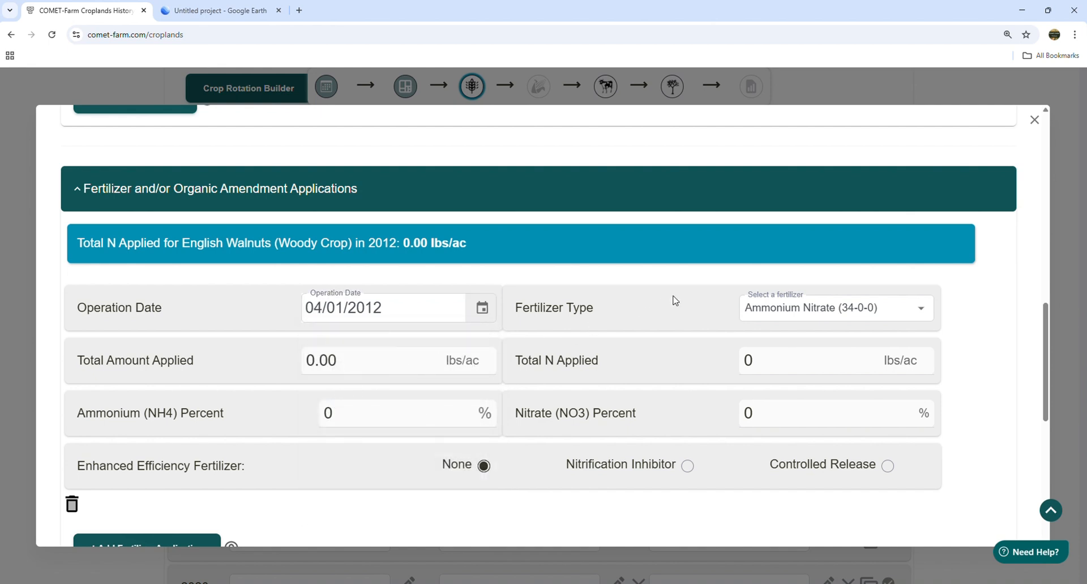
- Set the fertilizer to Element-N (N) with 85 lbs/ac total applied
left_click(922, 311)
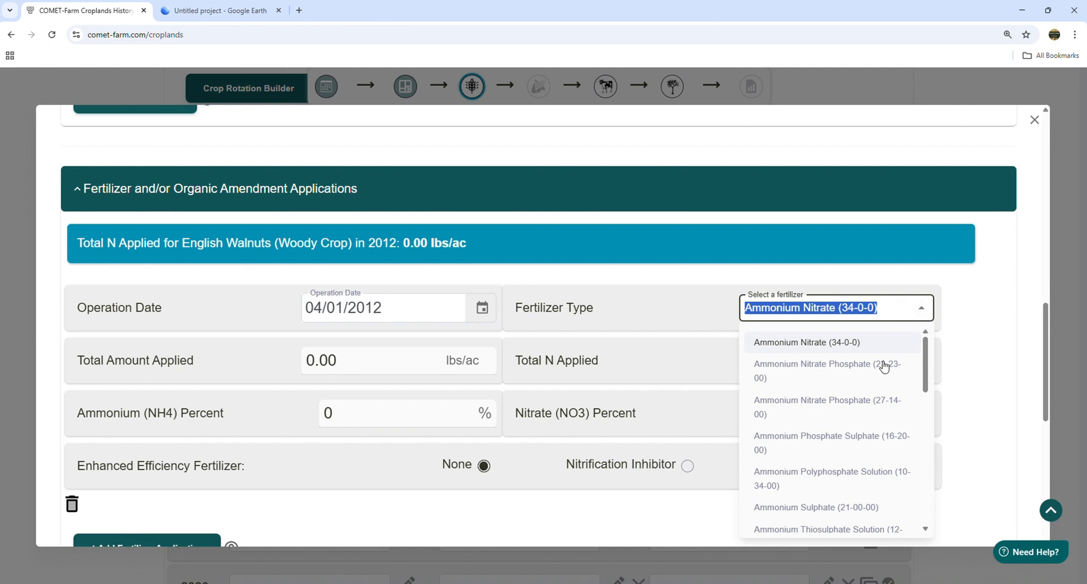
scroll(927, 408, "down", 5)
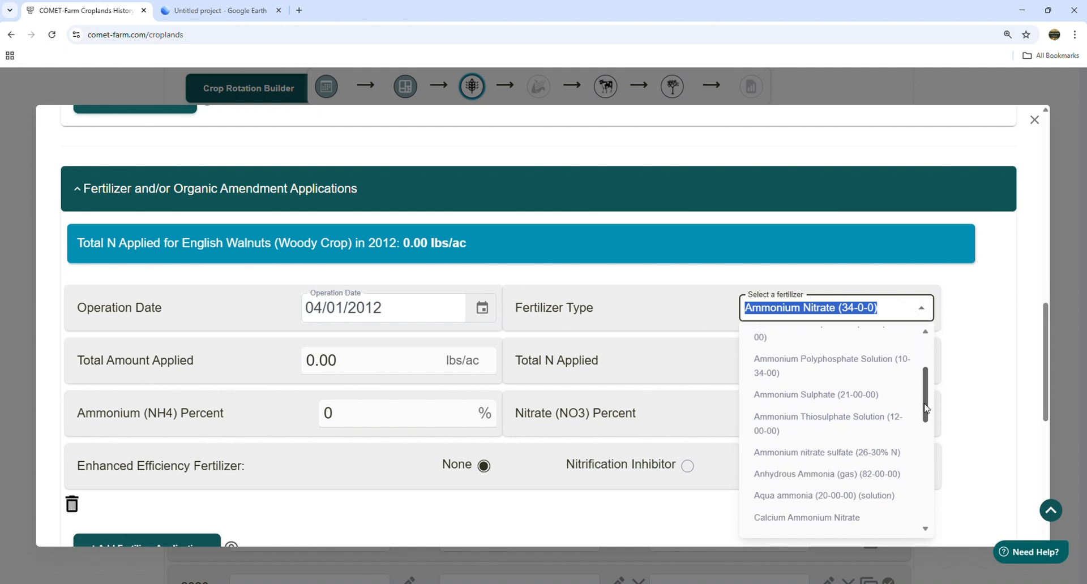
scroll(924, 436, "down", 3)
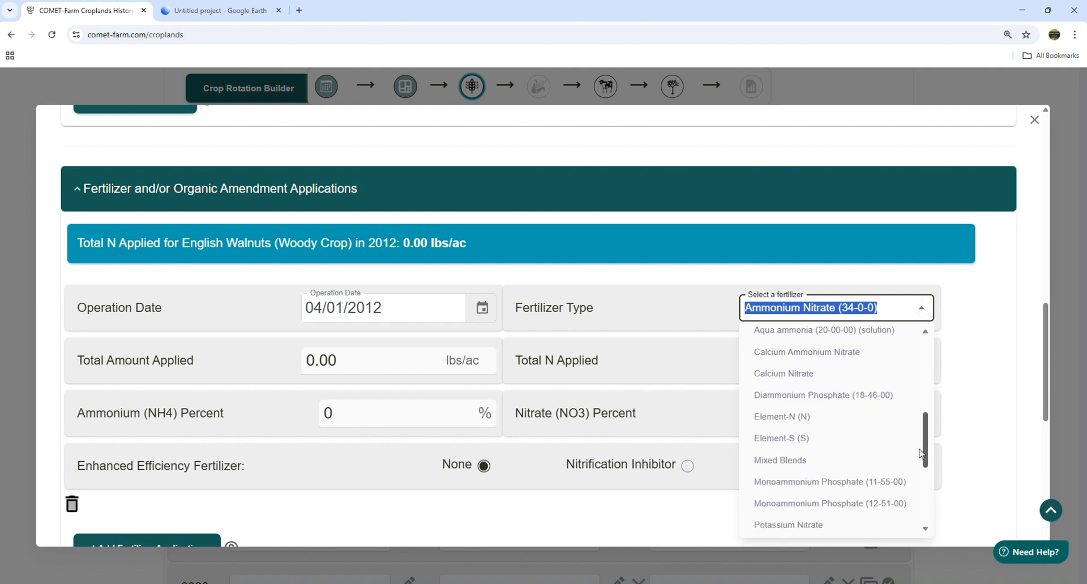
left_click(794, 413)
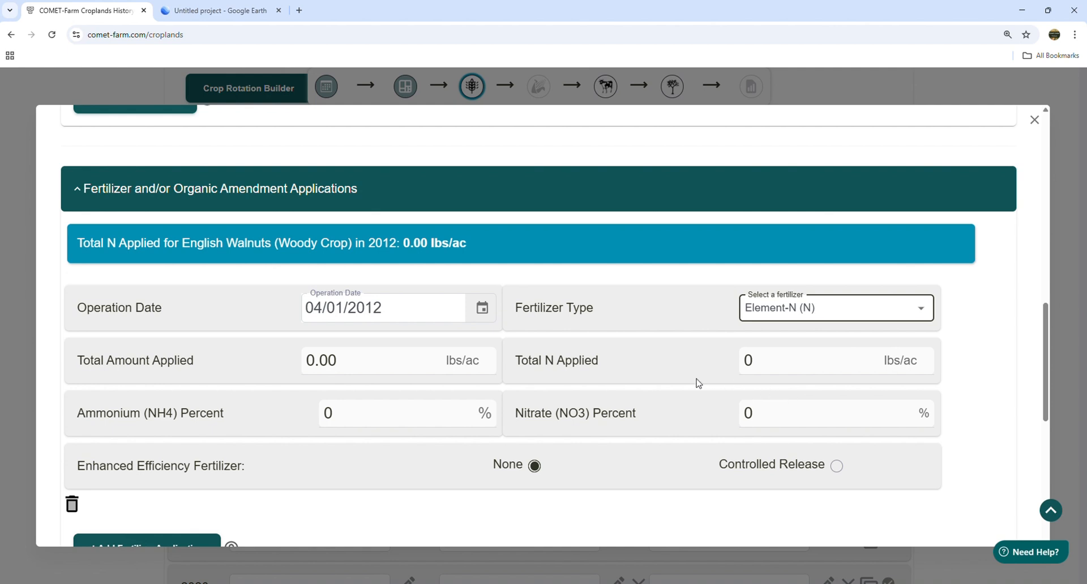
left_click_drag(362, 360, 286, 362)
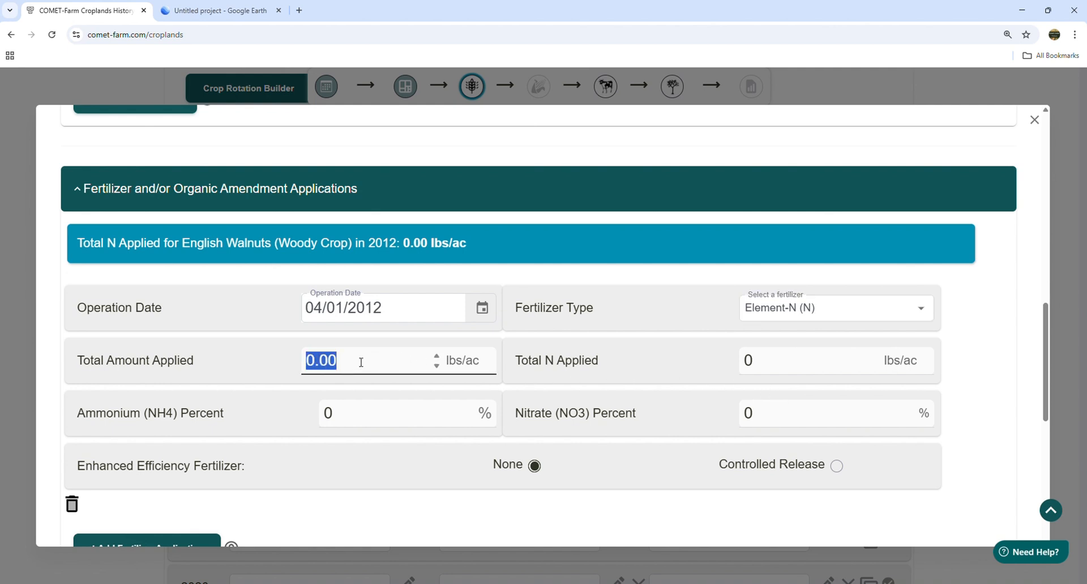
type("85")
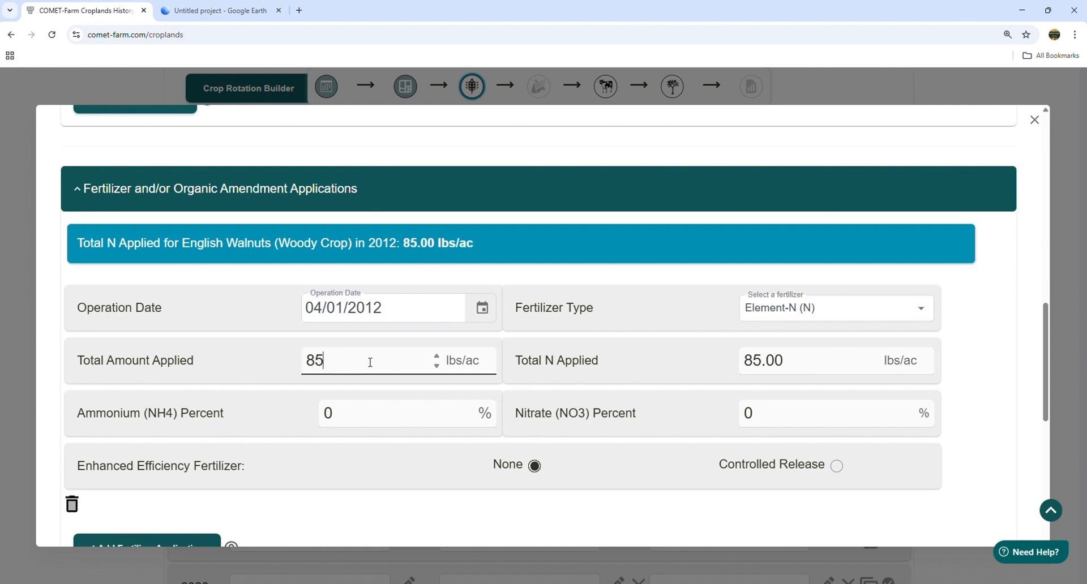
left_click(956, 350)
scroll(1047, 340, "down", 1)
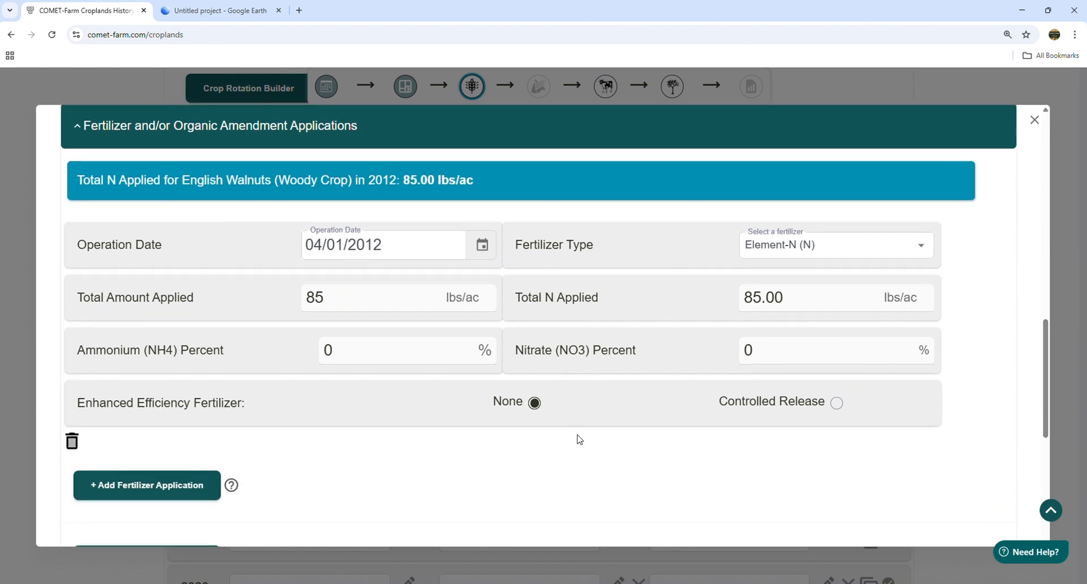
- Add a second fertilizer application dated 06/17/2012
left_click(146, 497)
scroll(487, 399, "down", 3)
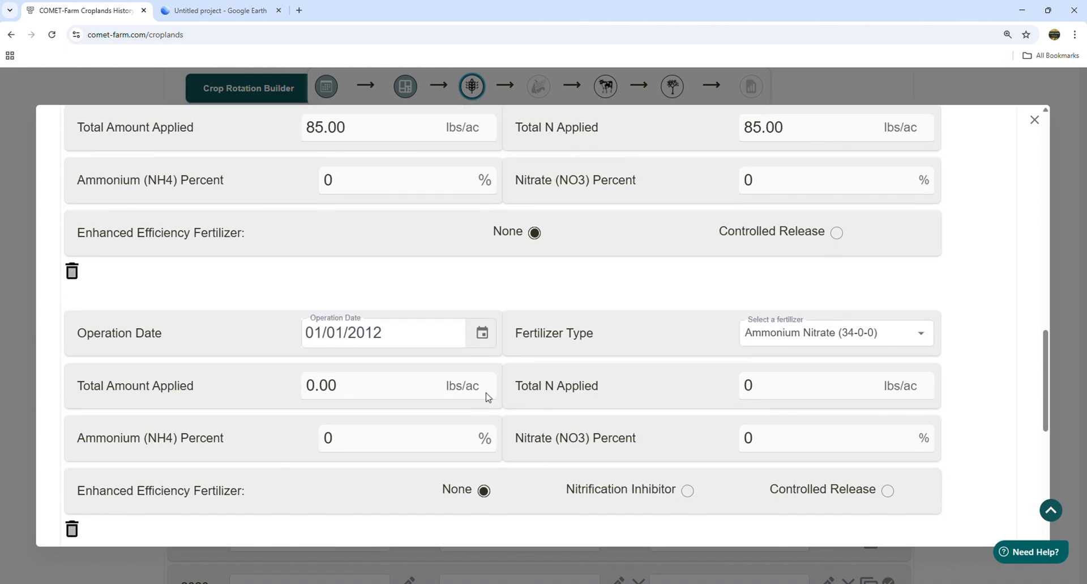
left_click(483, 335)
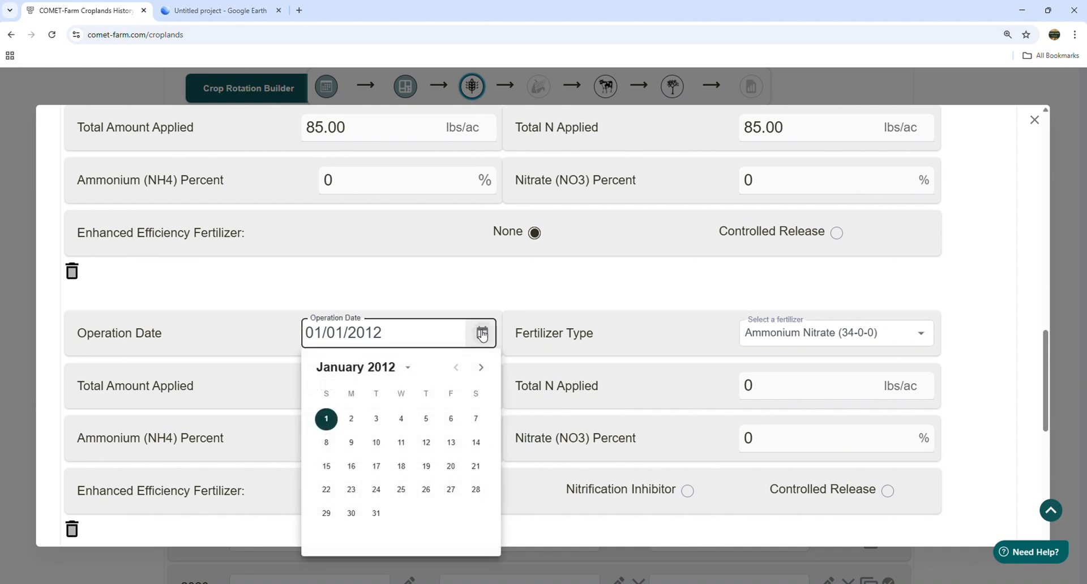
left_click(482, 368)
left_click(482, 368)
left_click(482, 368)
left_click(482, 368)
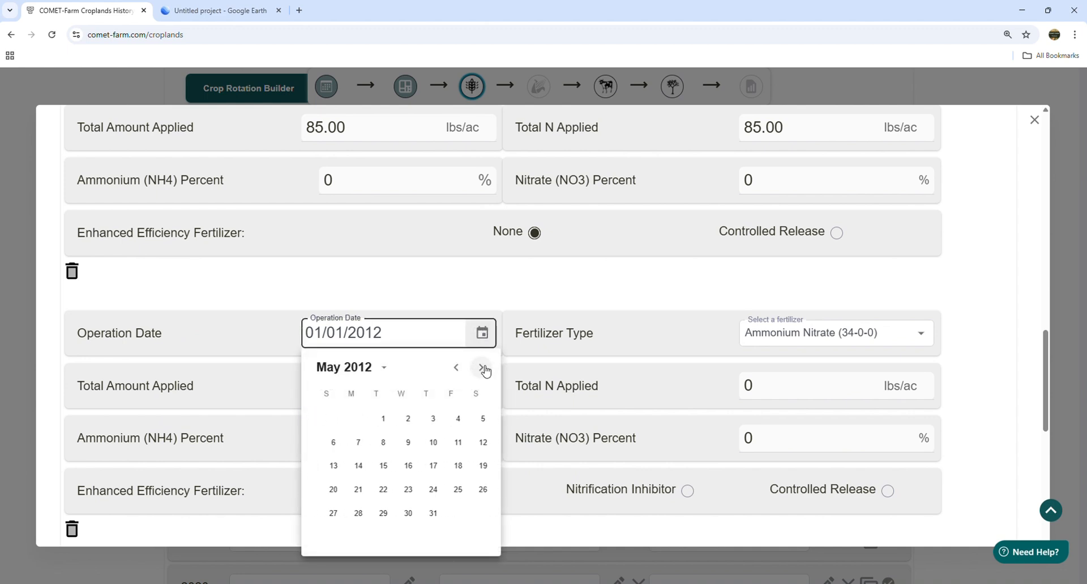
left_click(482, 368)
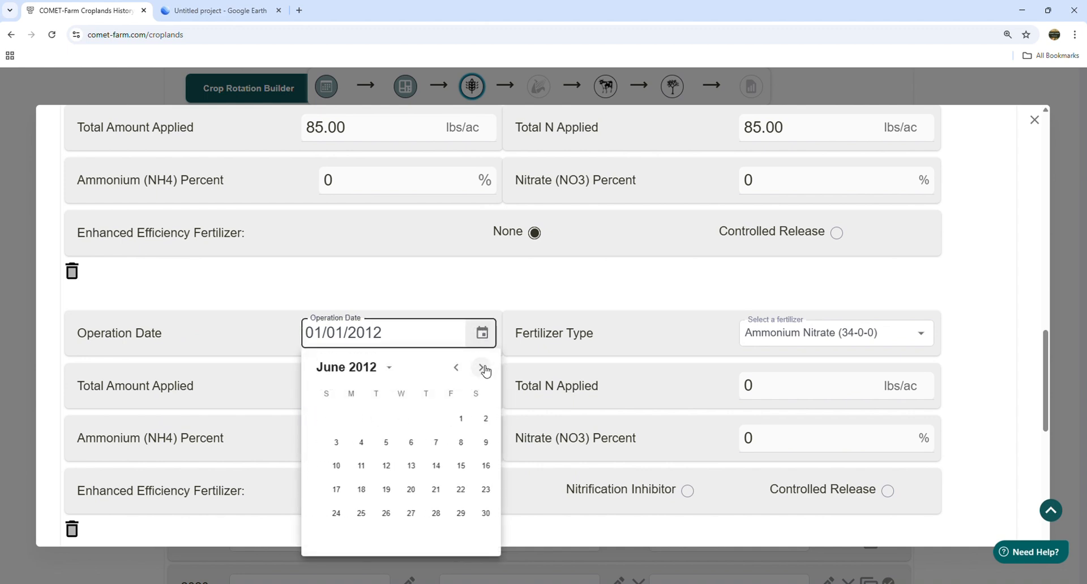
left_click(327, 490)
- Make the second application Element-N (N) at 85 lbs/ac
left_click(809, 337)
scroll(817, 470, "down", 5)
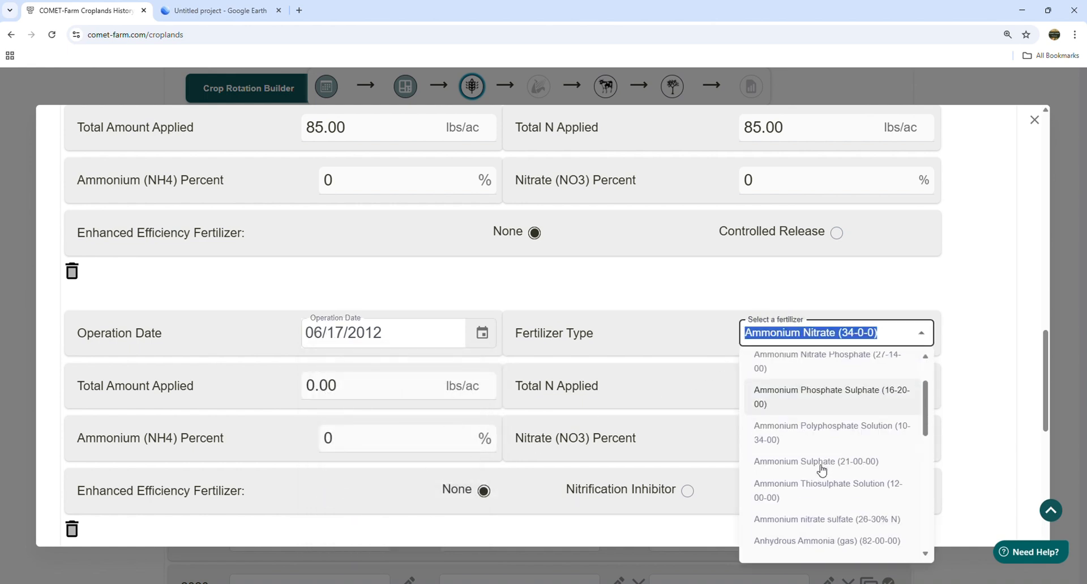
left_click(789, 443)
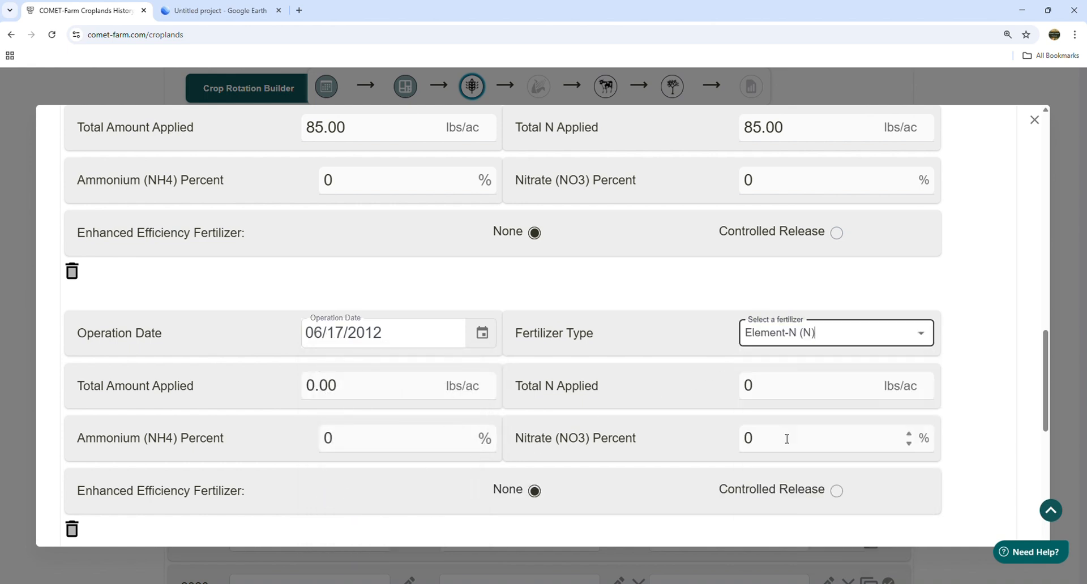
left_click(481, 389)
left_click_drag(480, 388, 274, 388)
type("8")
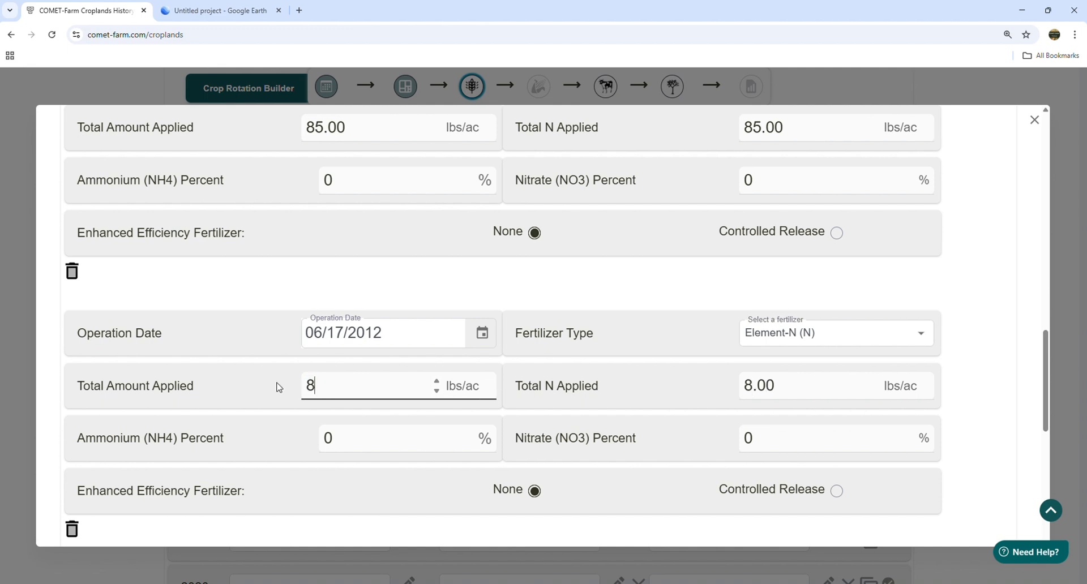
type("5")
left_click(984, 347)
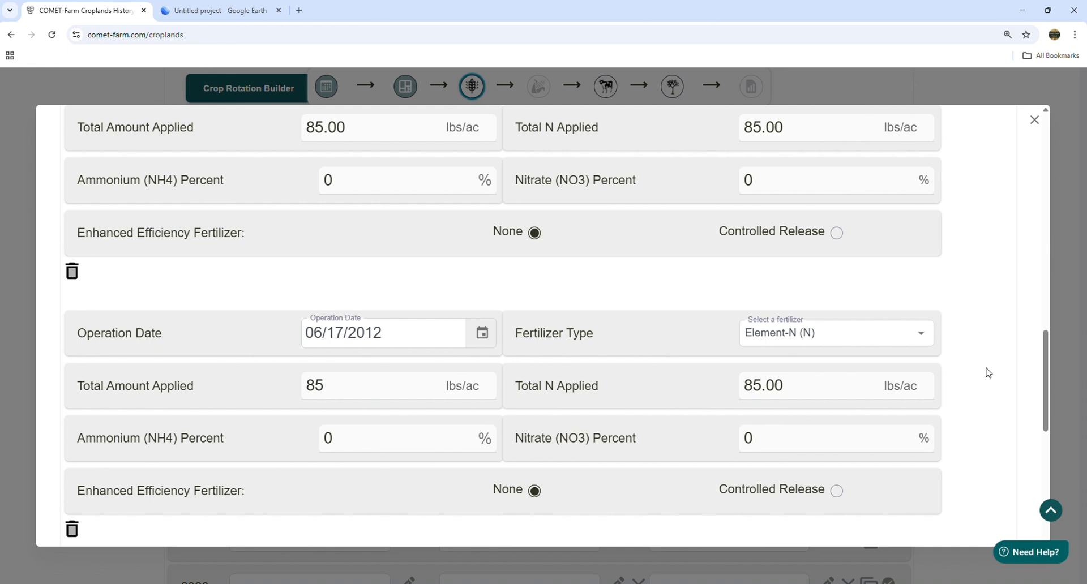
scroll(988, 373, "down", 3)
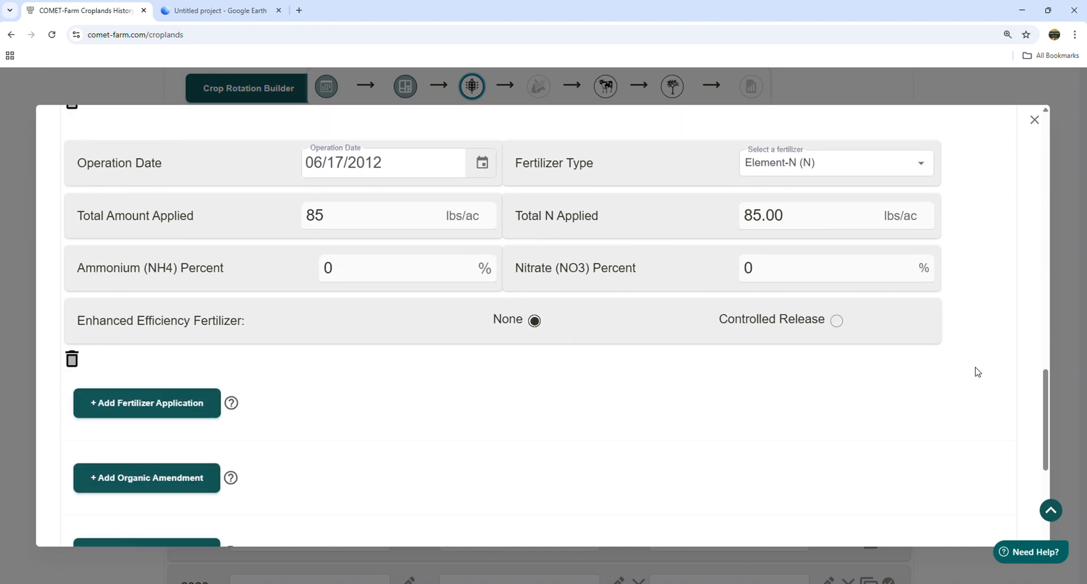
scroll(623, 395, "down", 5)
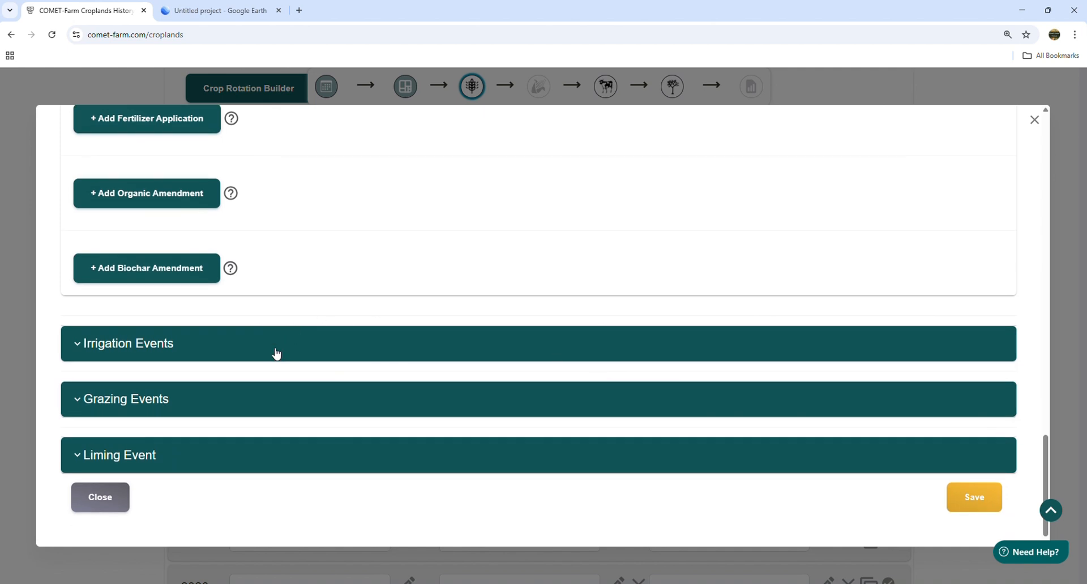
- Add an irrigation event starting 06/17/2012
left_click(276, 354)
scroll(607, 335, "down", 1)
left_click(141, 354)
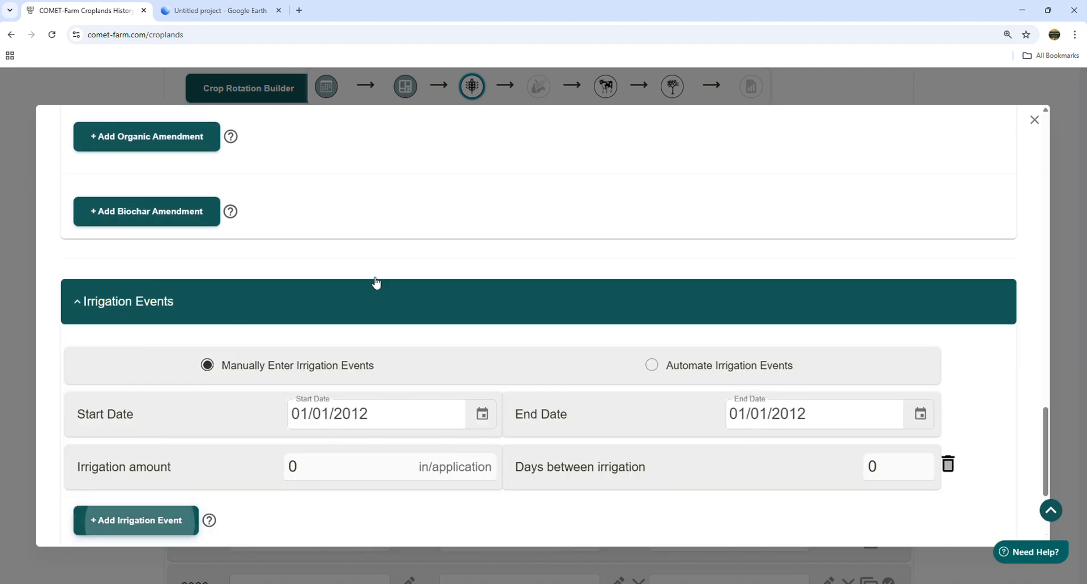
scroll(376, 282, "down", 2)
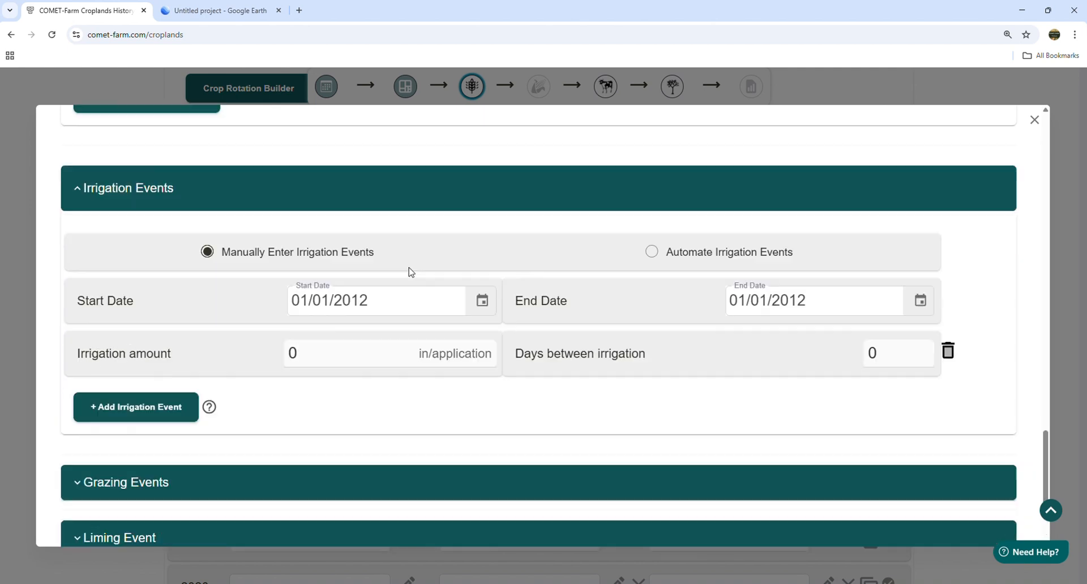
left_click(481, 301)
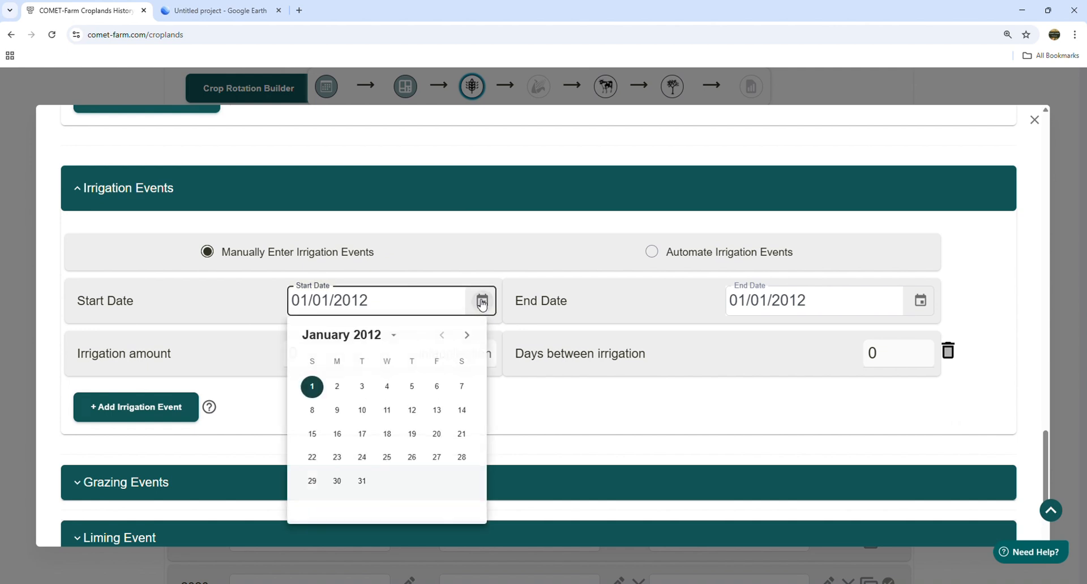
left_click(466, 338)
left_click(466, 337)
left_click(466, 338)
left_click(466, 337)
left_click(466, 338)
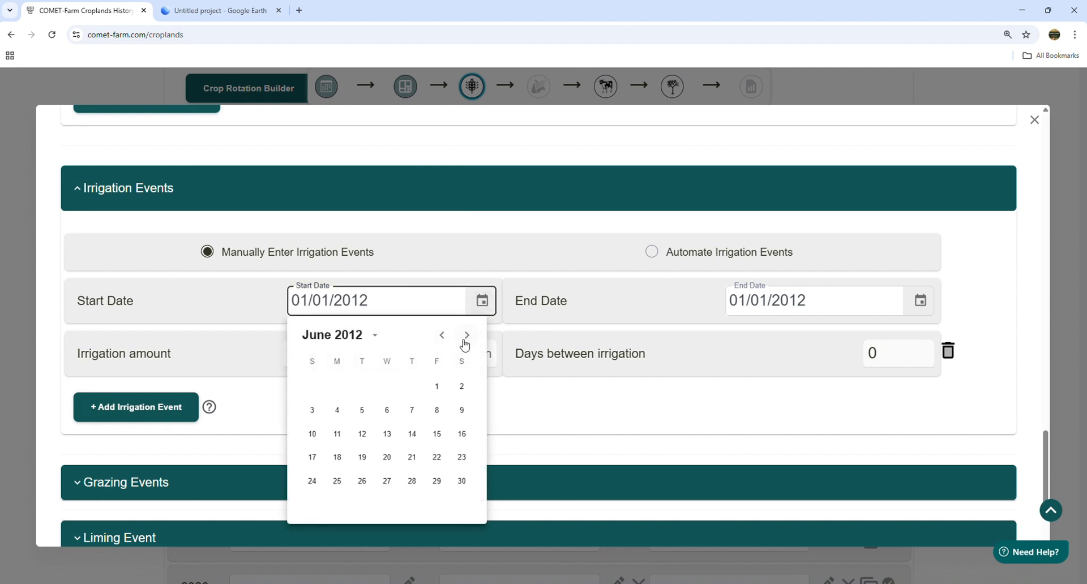
left_click(312, 457)
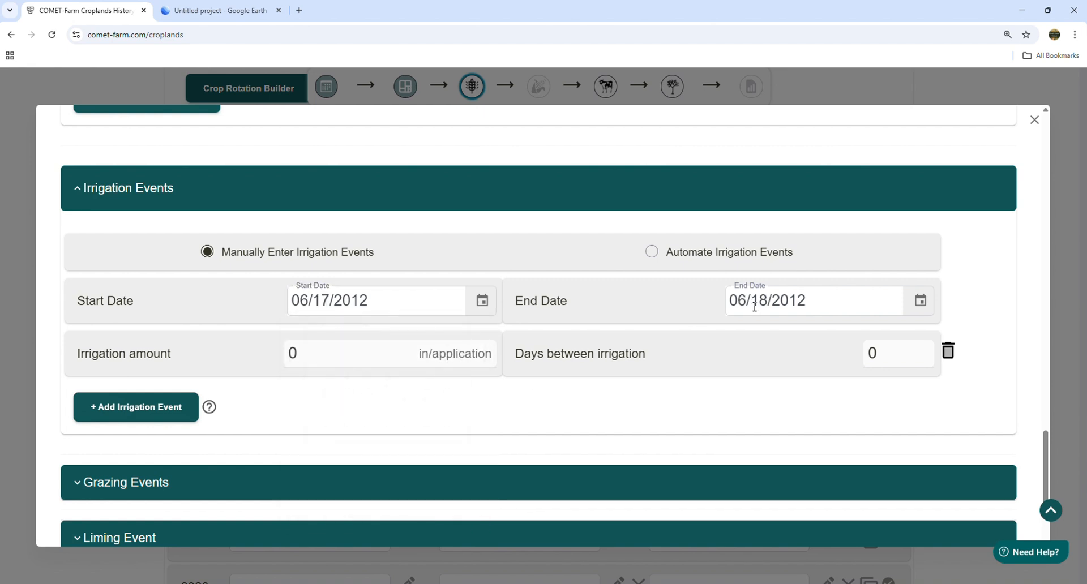
- End irrigation 09/02/2012 at 1 inch every 6 days, and save the 2012 management
left_click(921, 302)
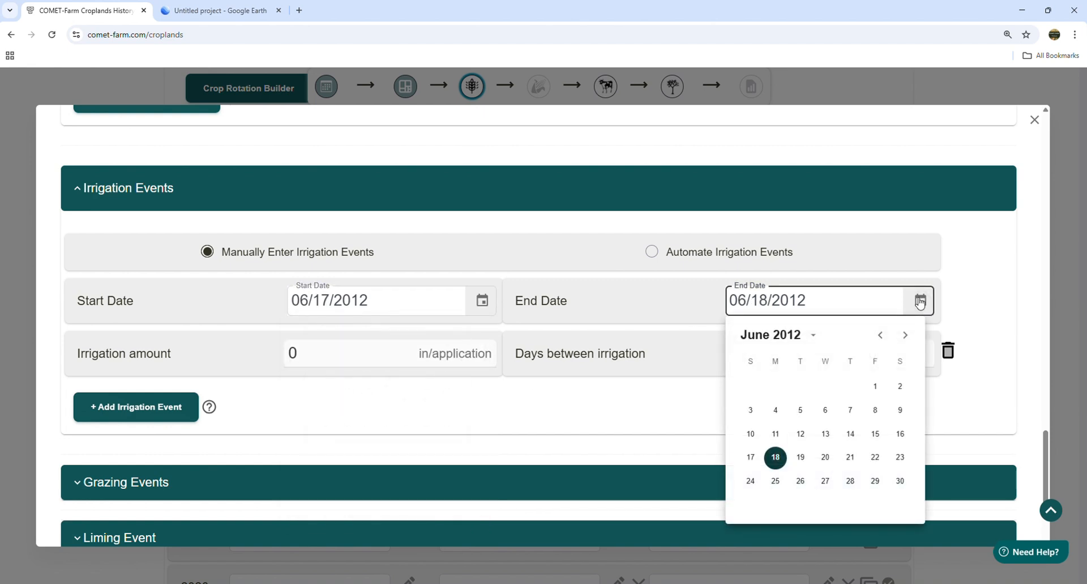
left_click(904, 335)
left_click(905, 336)
left_click(905, 335)
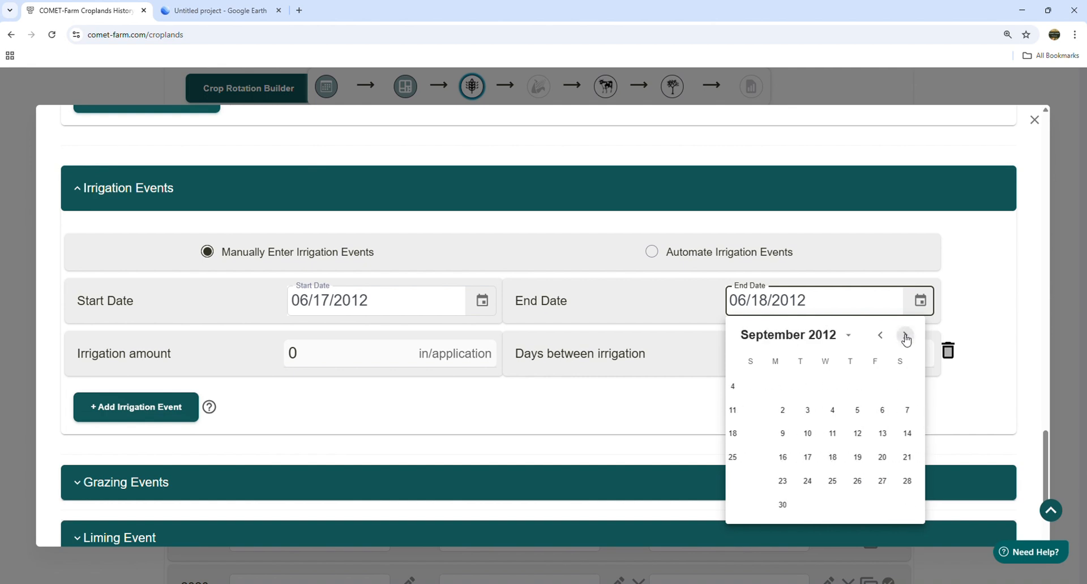
left_click(747, 414)
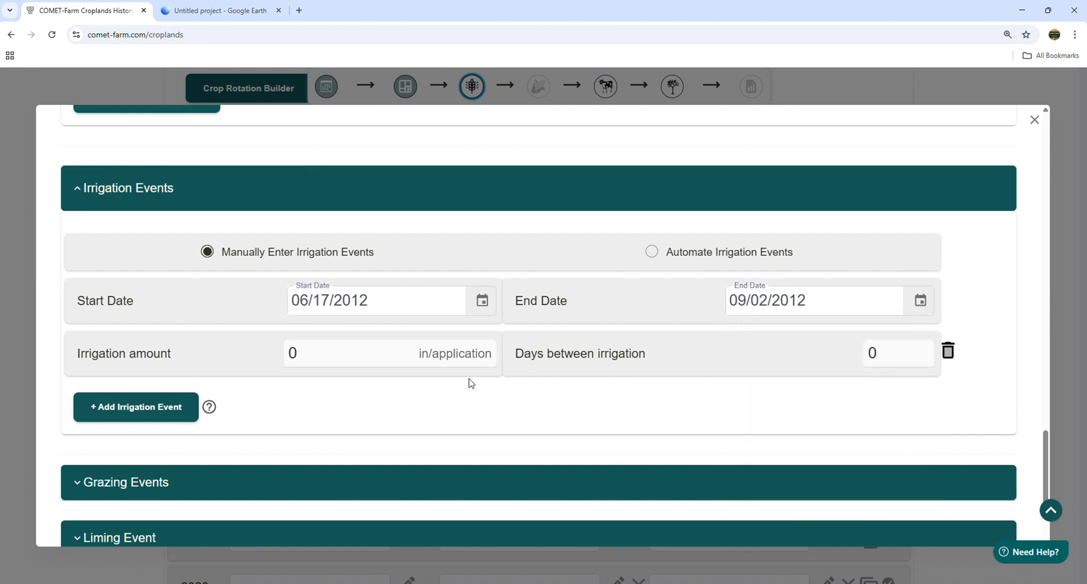
left_click(361, 354)
type("1")
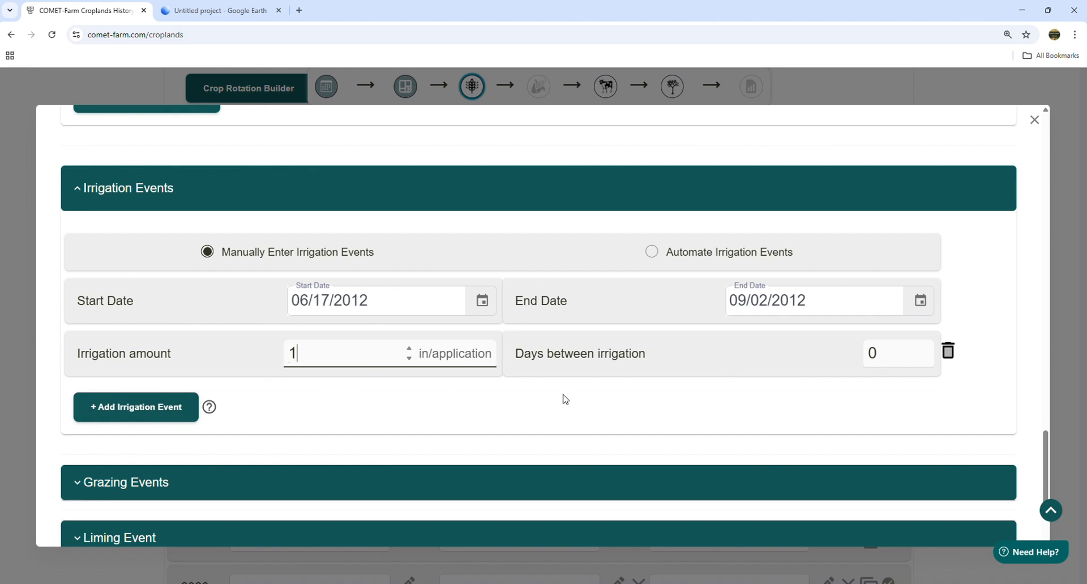
left_click(883, 356)
type("6")
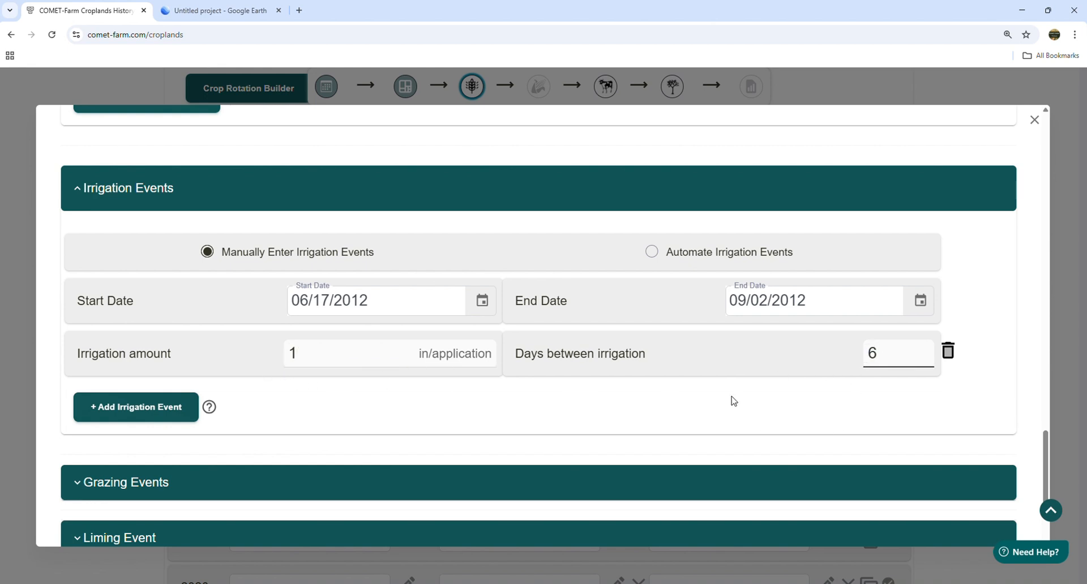
left_click(739, 403)
scroll(657, 406, "down", 2)
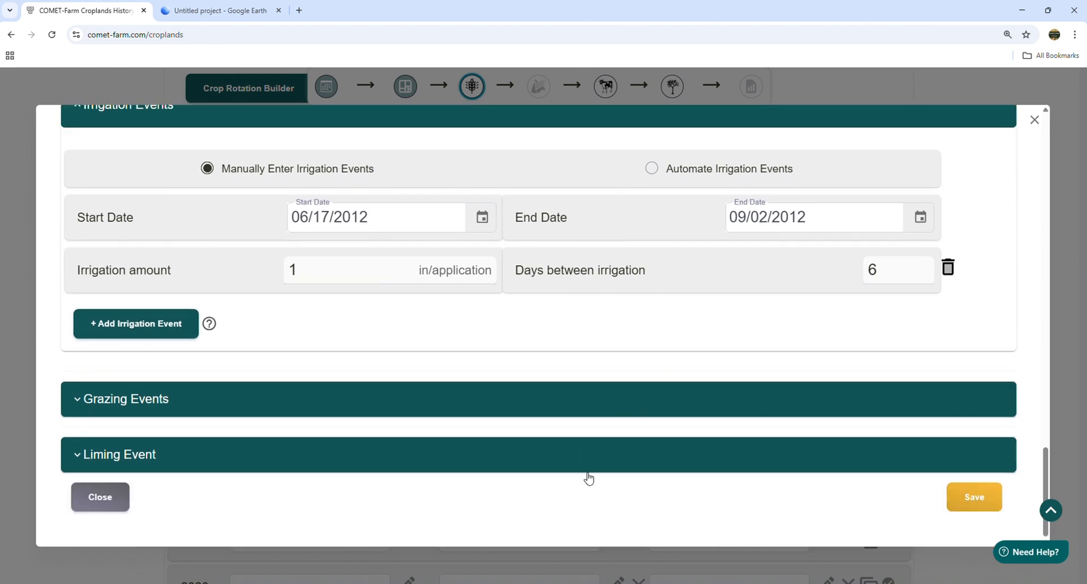
left_click(975, 502)
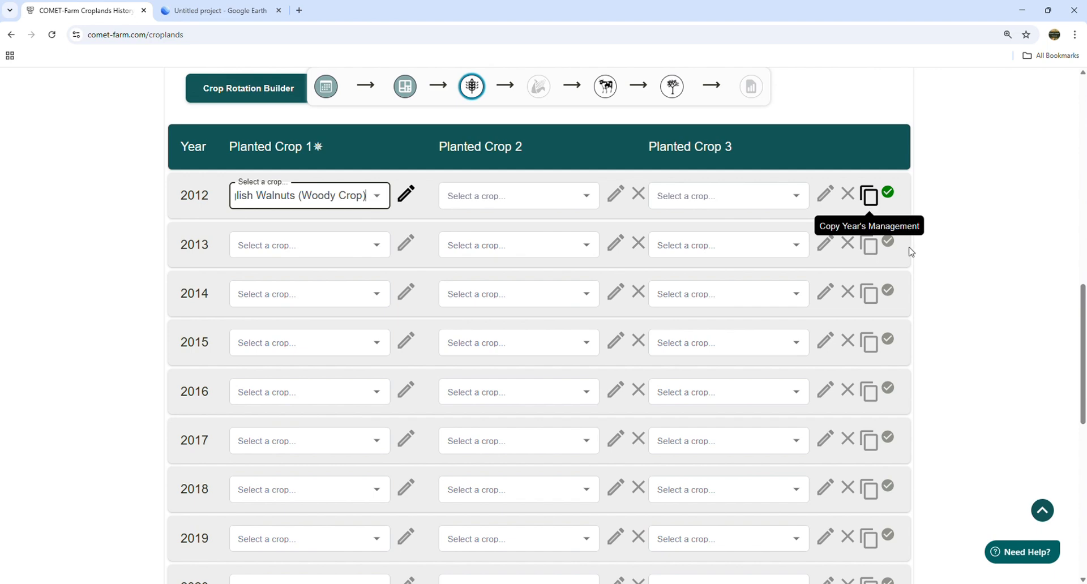
- Copy the 2012 English Walnuts management into Orchard years 2013–2024
left_click(870, 196)
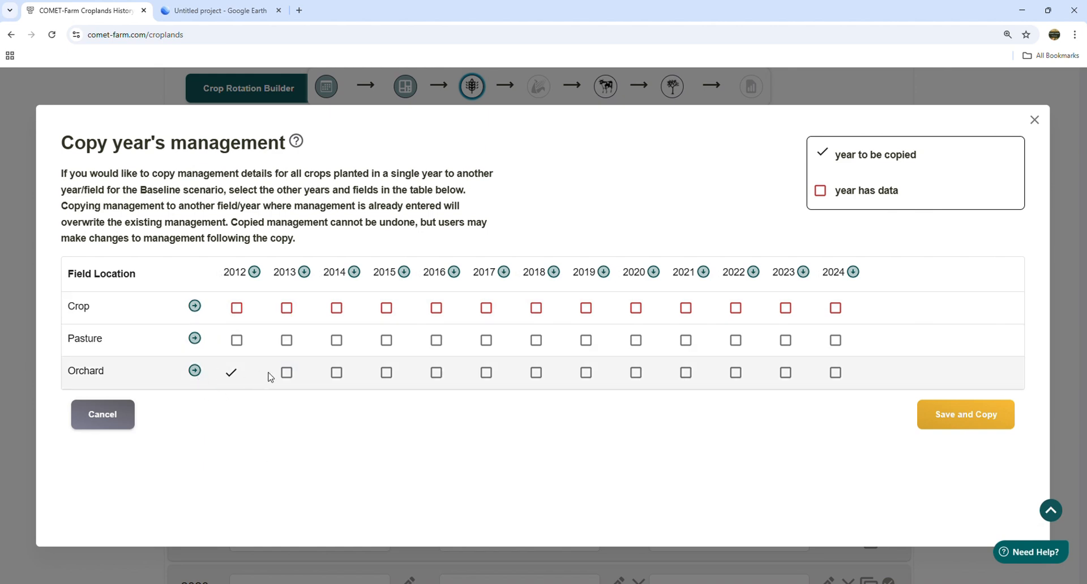
left_click(194, 372)
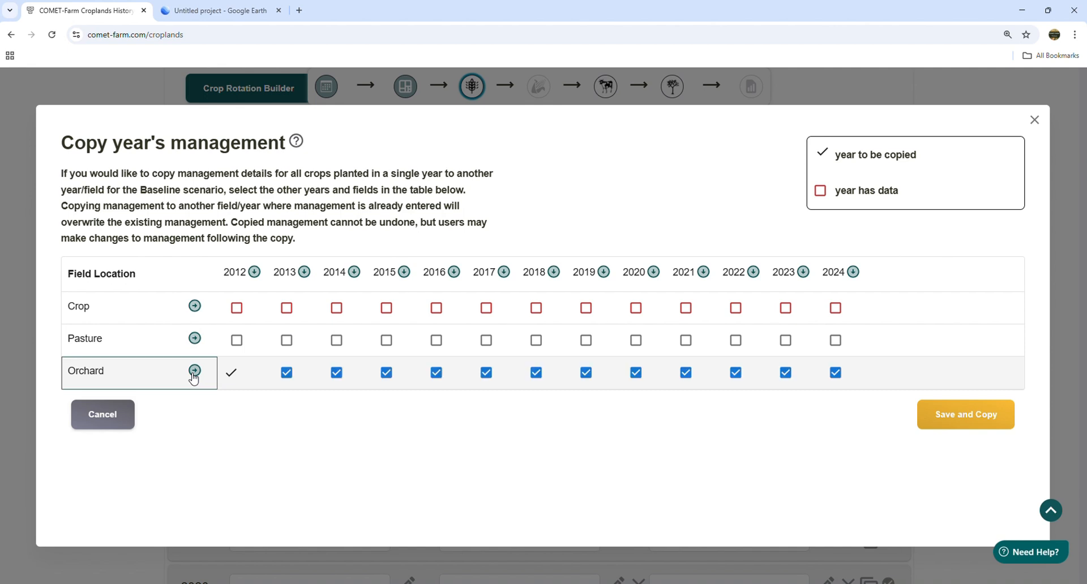
left_click(975, 418)
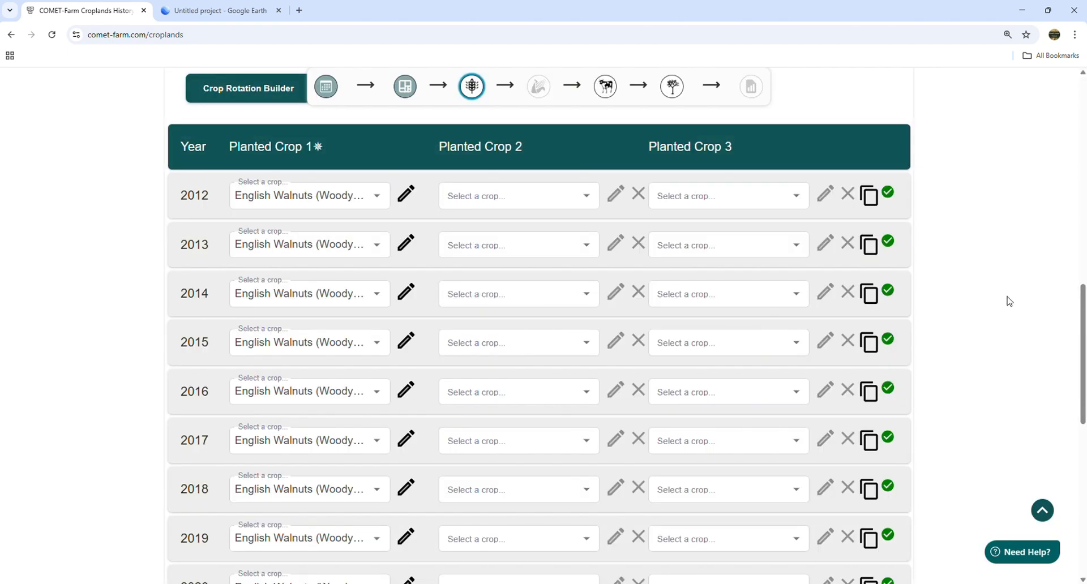
- Scroll through the orchard years to confirm each lists English Walnuts
scroll(974, 349, "down", 8)
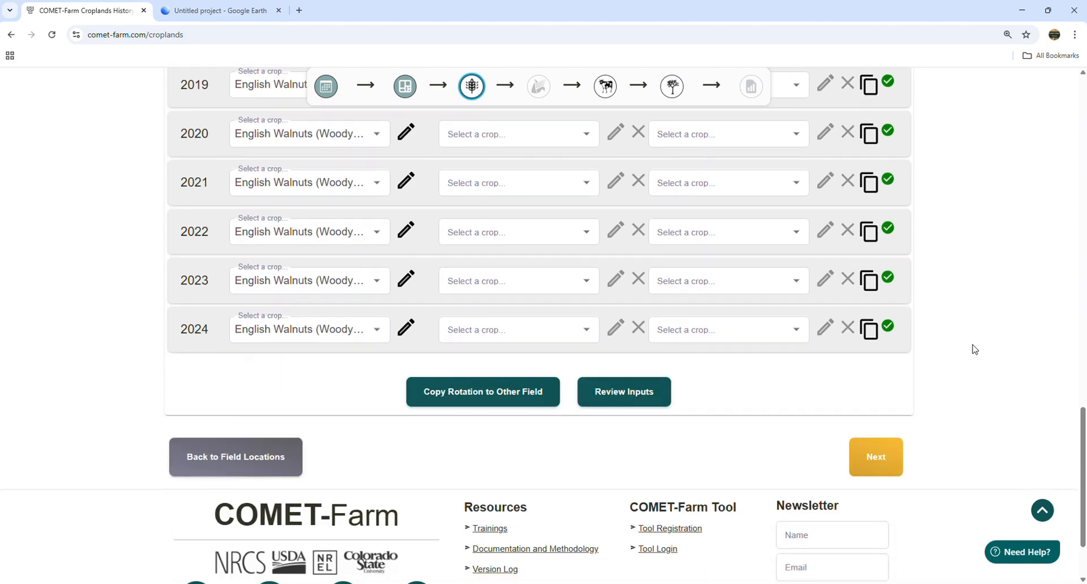
scroll(974, 350, "up", 10)
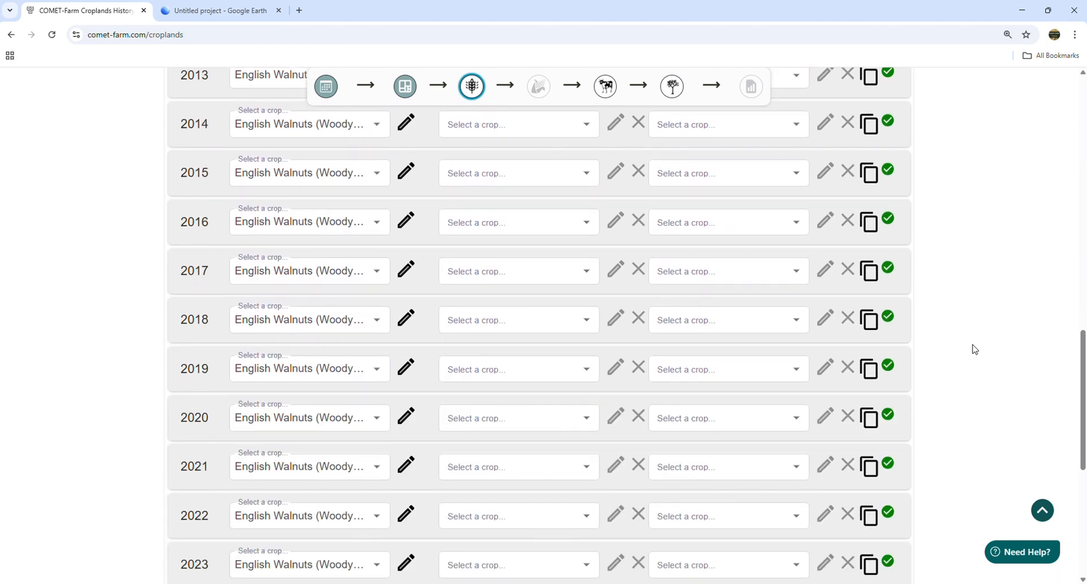
scroll(974, 350, "up", 10)
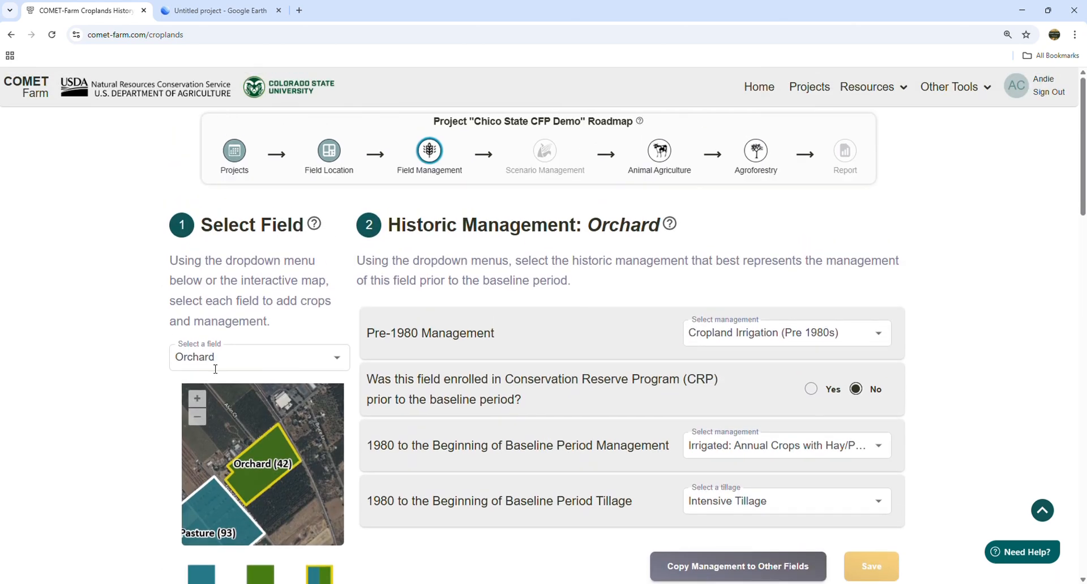
- Switch to the Pasture field and bring up its Baseline Crops section
left_click(235, 352)
left_click(217, 418)
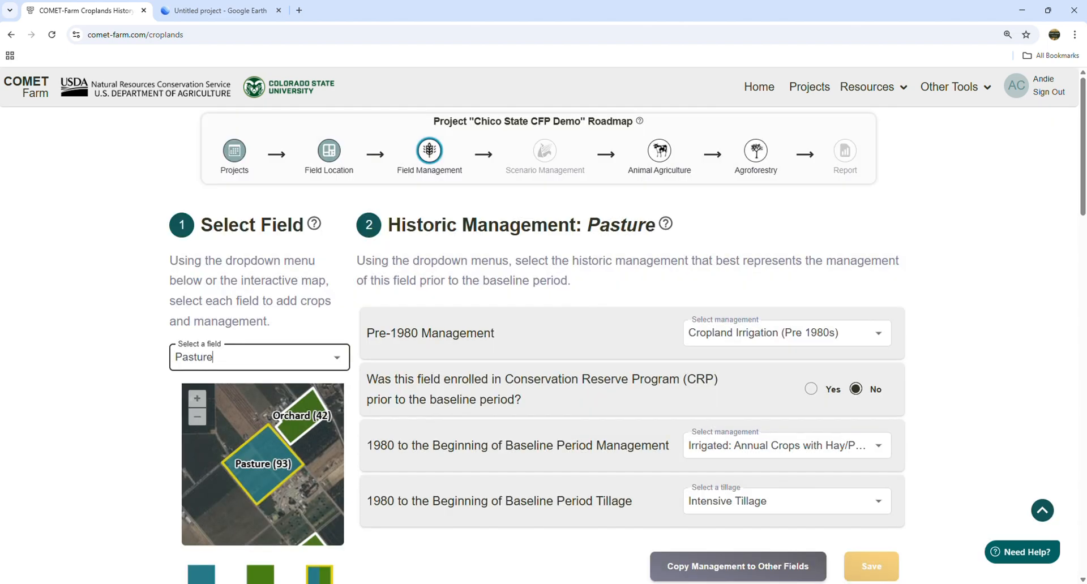
scroll(492, 321, "down", 6)
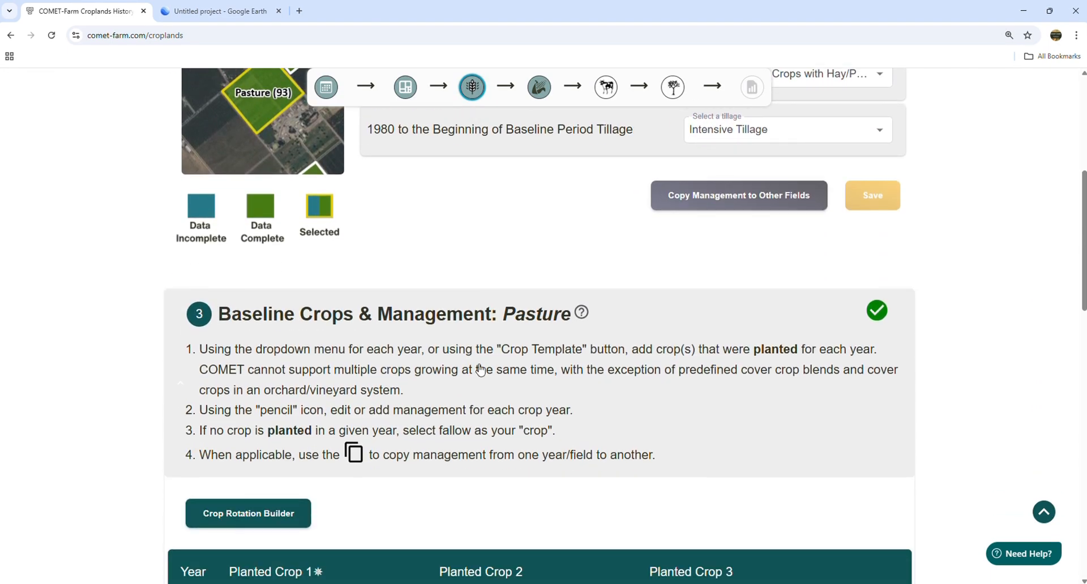
- Build a single irrigated Grass row in the pasture rotation, then switch to Google Earth
left_click(251, 518)
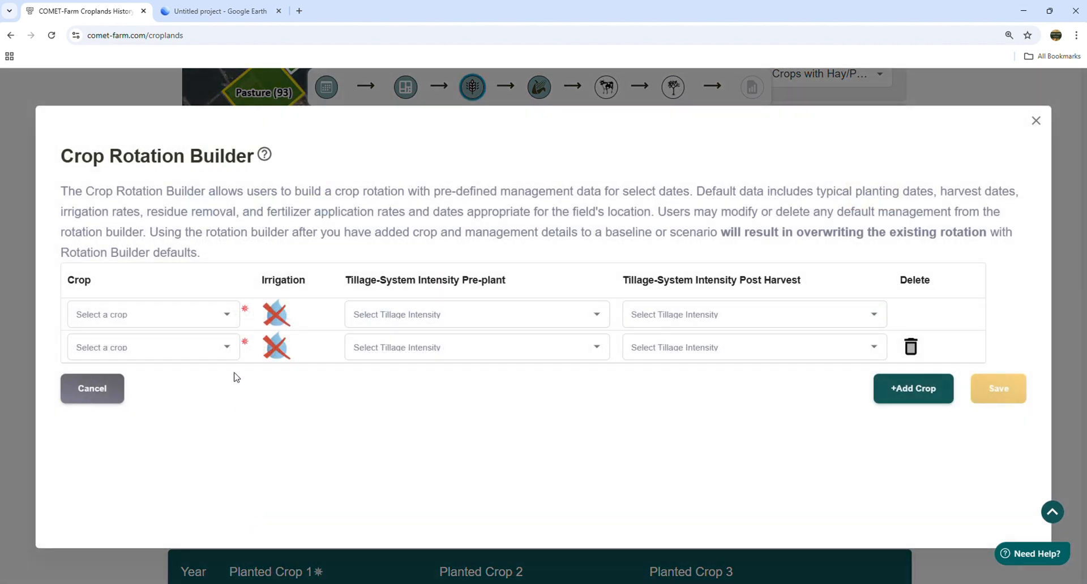
left_click(227, 319)
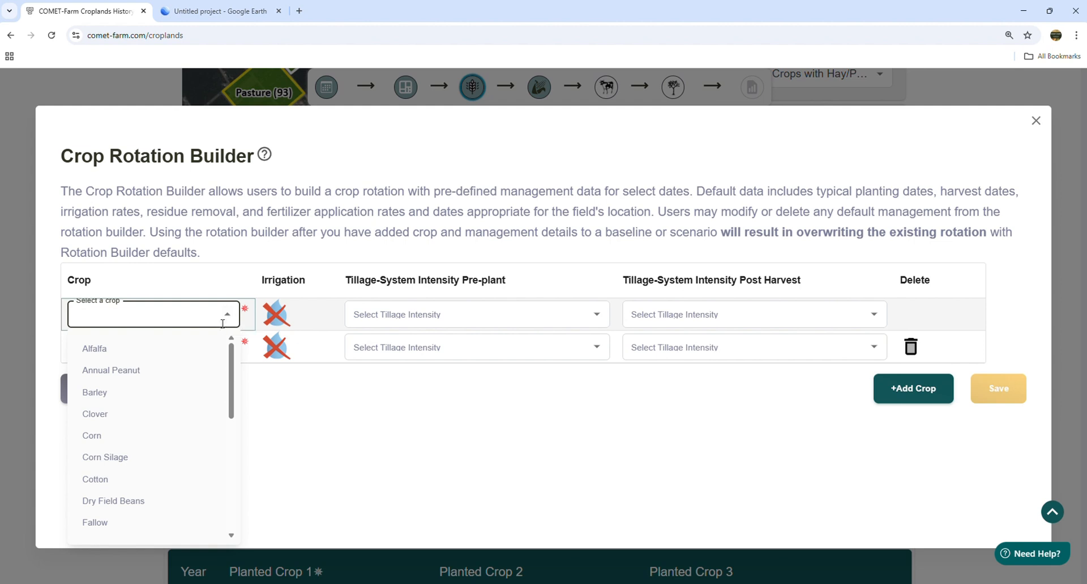
scroll(169, 444, "down", 3)
left_click(95, 381)
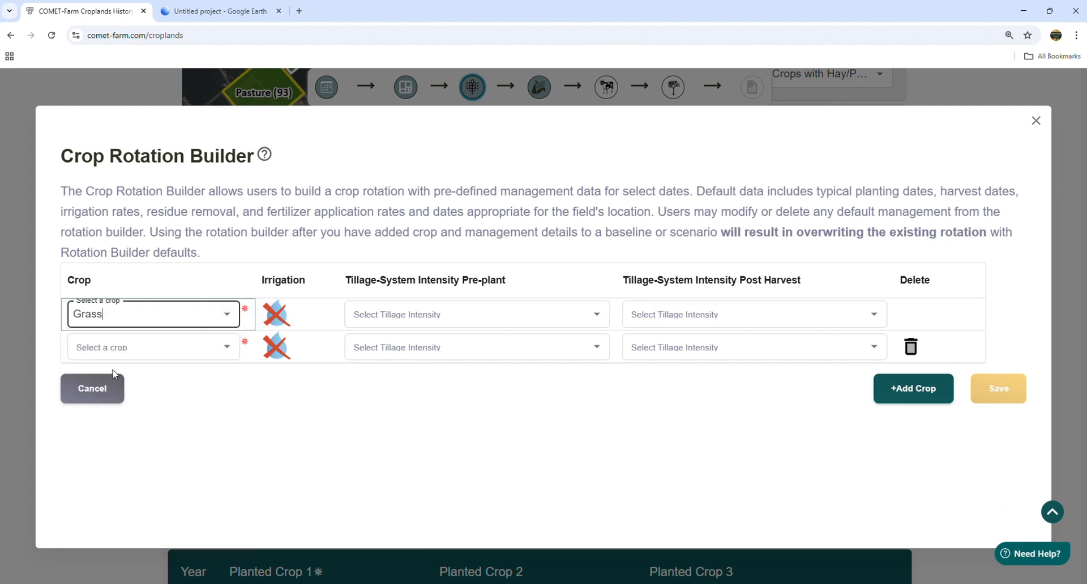
left_click(276, 314)
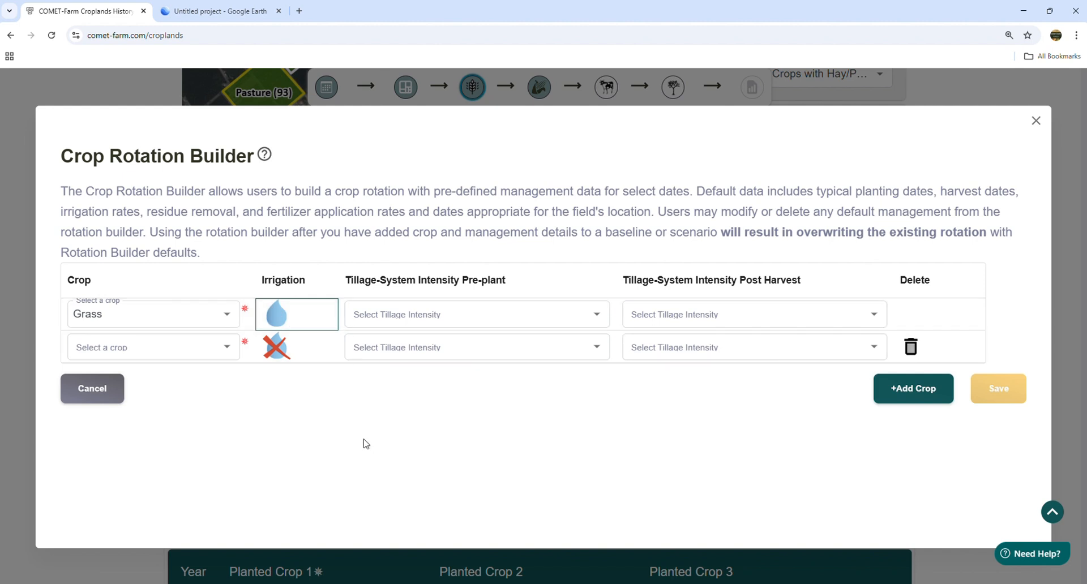
left_click(910, 346)
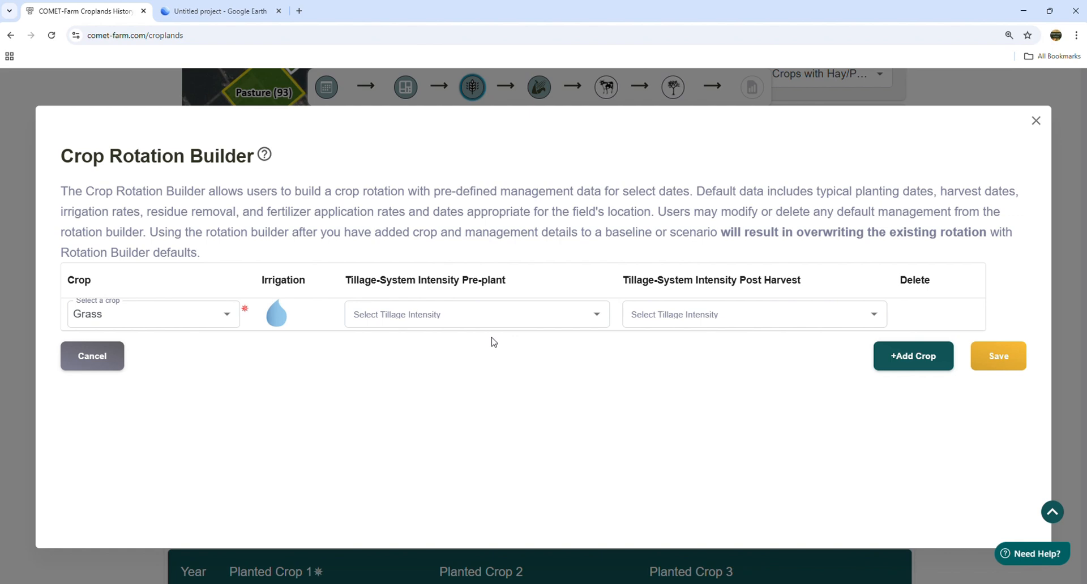
left_click(221, 17)
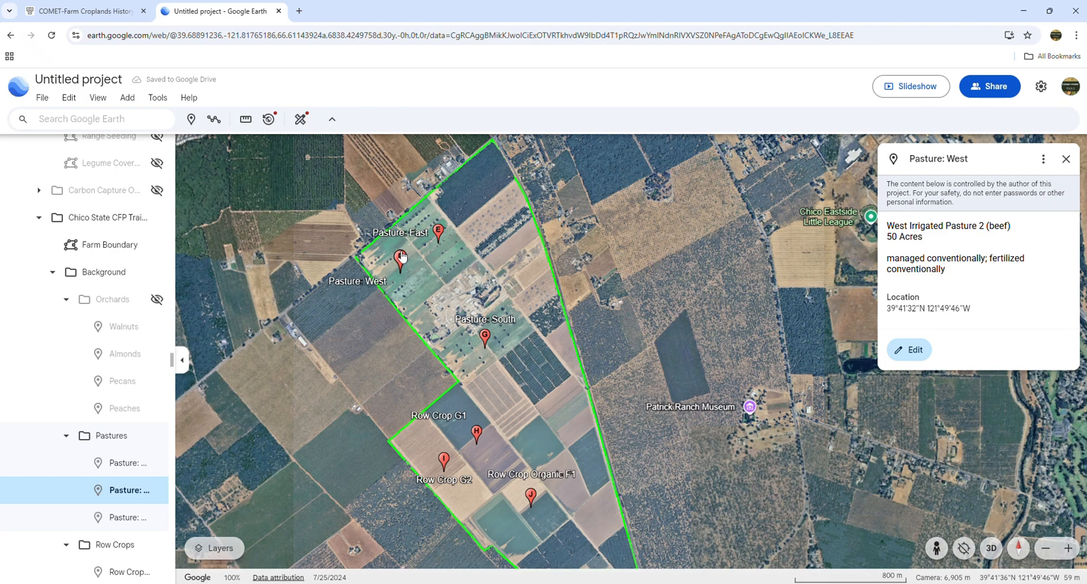
- Read the Pasture: East notes (45 acres, 5 tons compost per year), then return to COMET-Farm
left_click(437, 229)
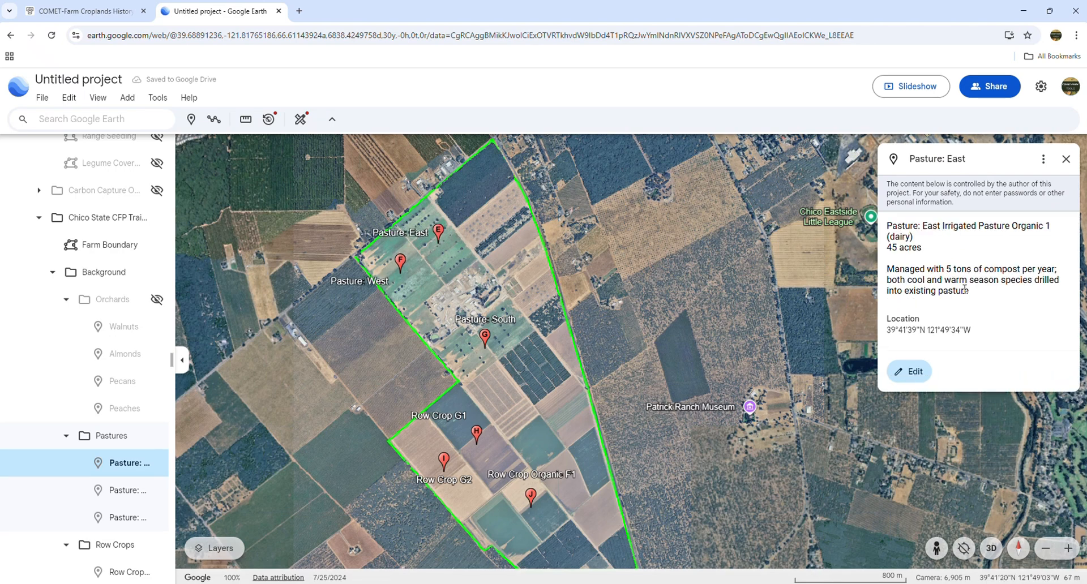
left_click_drag(947, 269, 1042, 278)
left_click(995, 296)
left_click_drag(922, 225, 1045, 226)
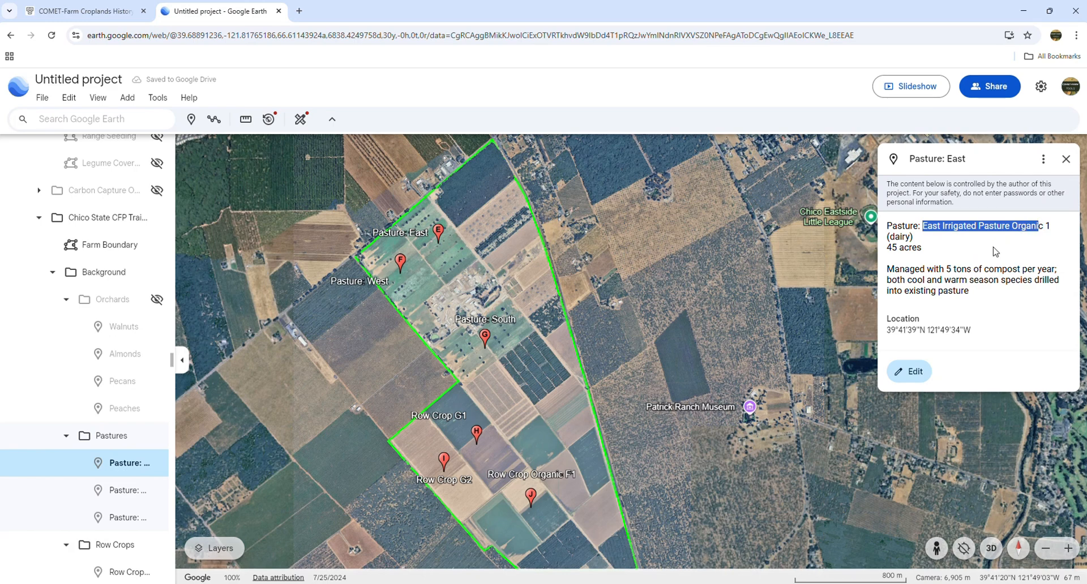
left_click(992, 254)
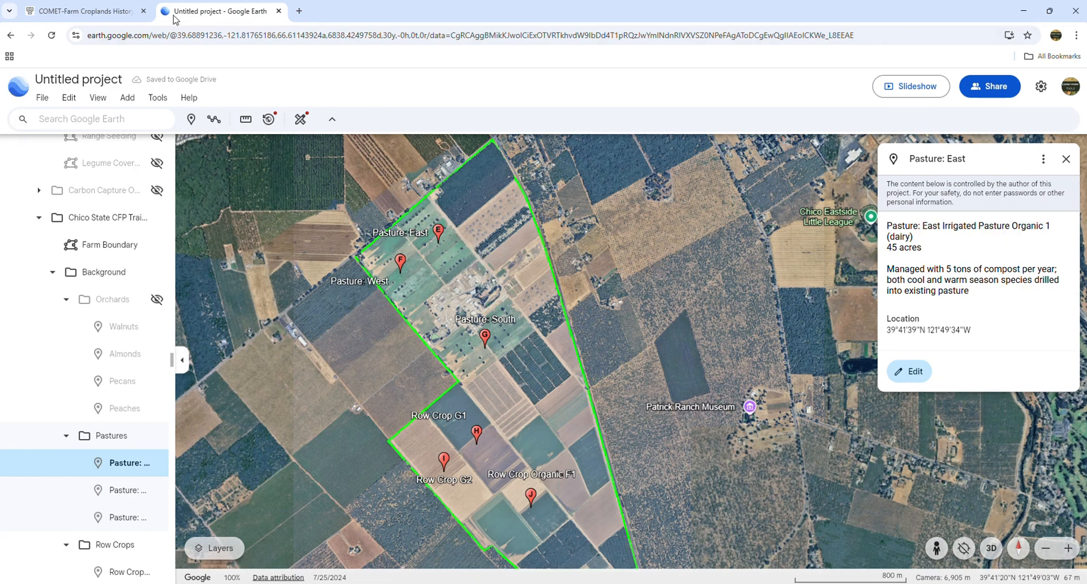
left_click(107, 11)
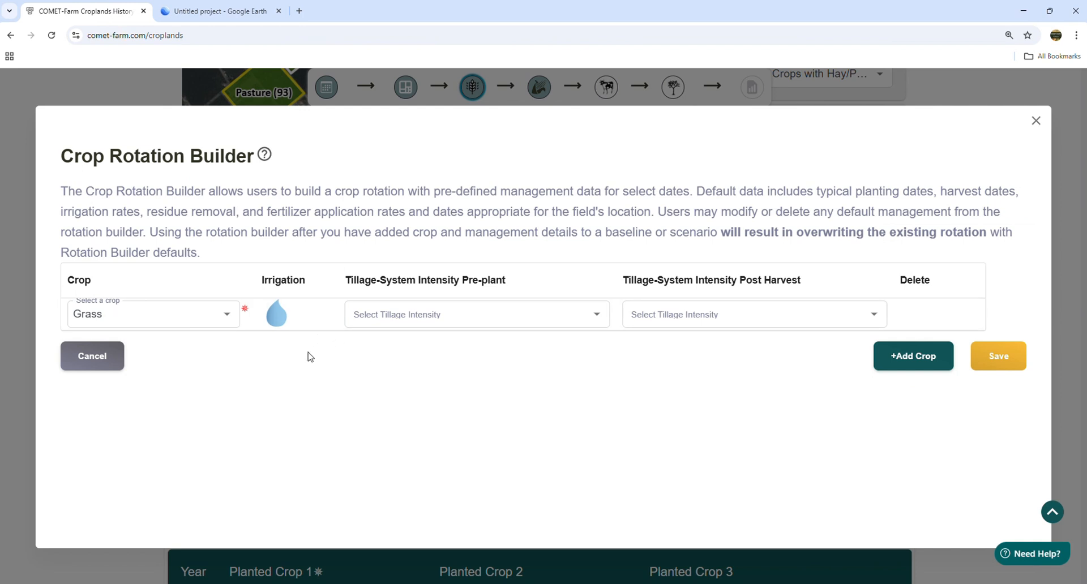
- Save the Grass rotation so pasture years 2012–2019 list Grass as Planted Crop 1
left_click(997, 361)
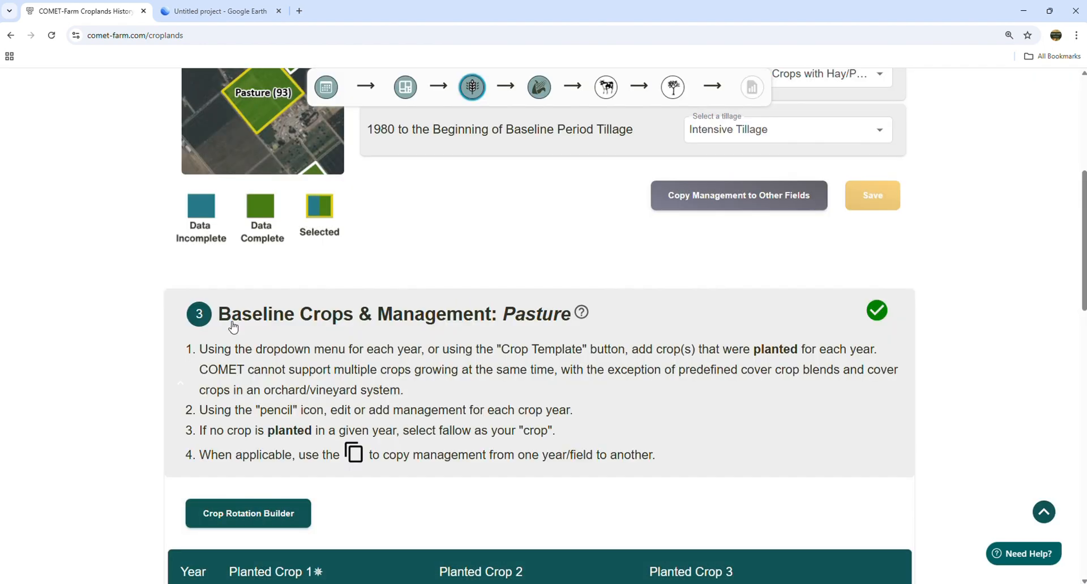
scroll(40, 327, "down", 4)
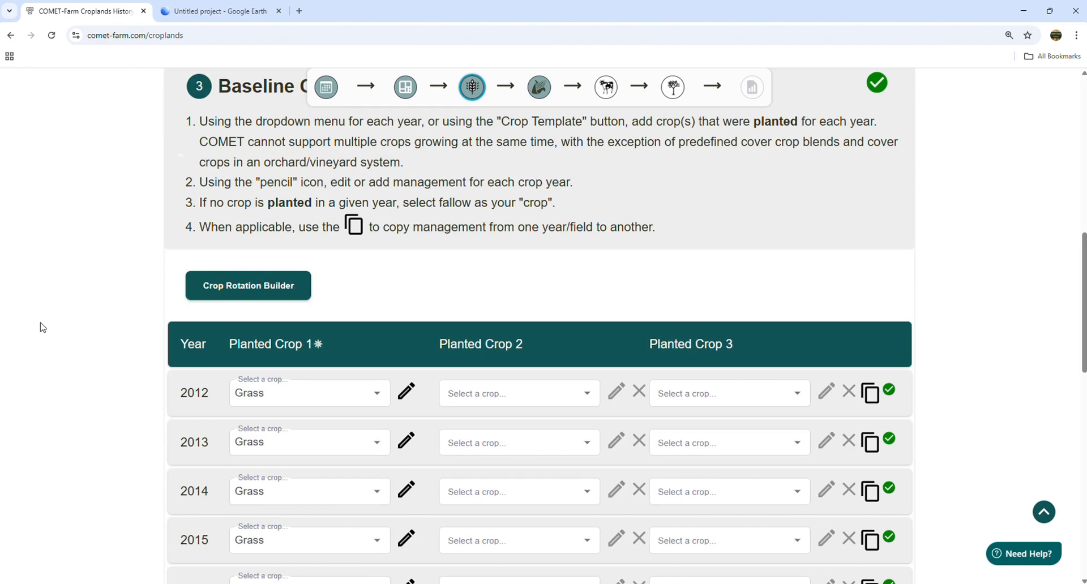
scroll(41, 327, "down", 3)
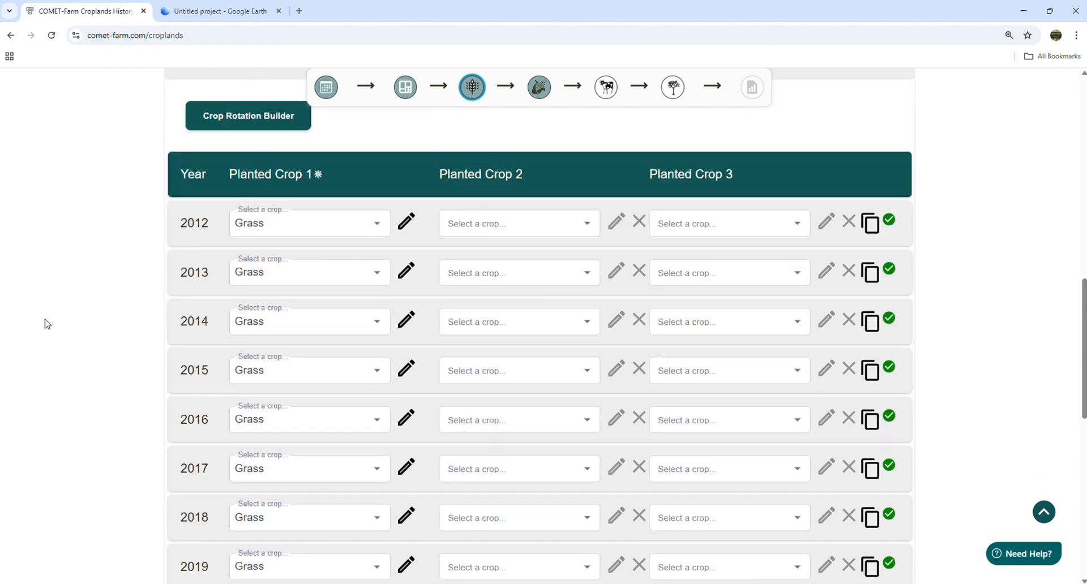
- Open the 2012 Grass management and delete its existing fertilizer application
left_click(405, 223)
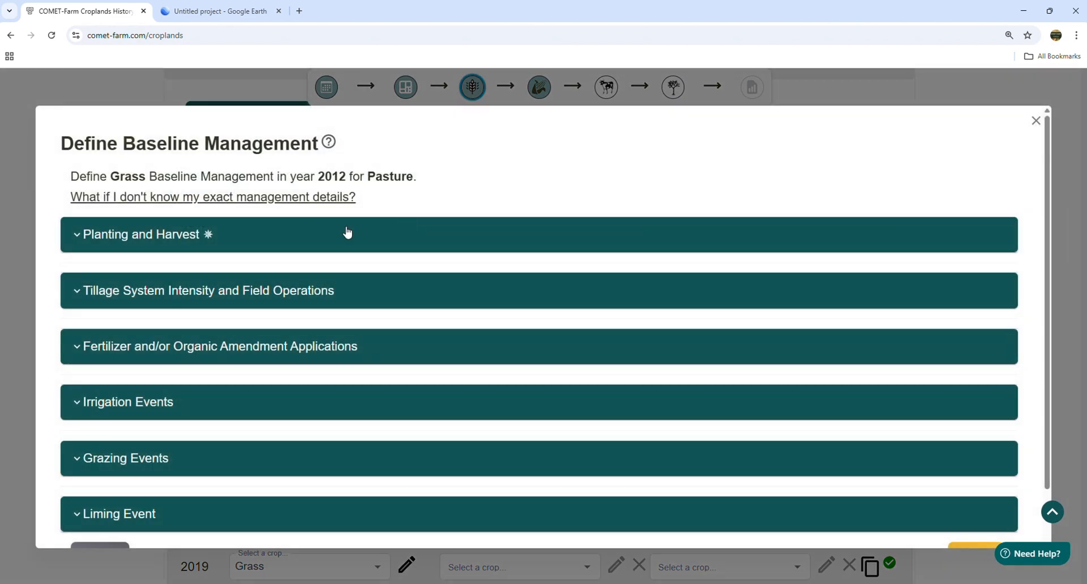
left_click(151, 349)
scroll(153, 348, "down", 2)
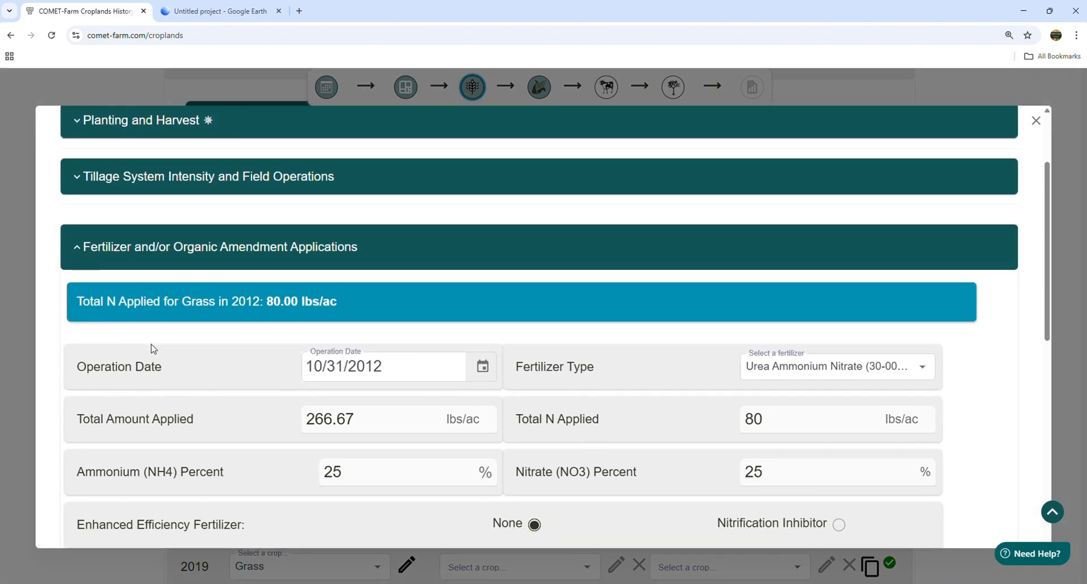
scroll(153, 348, "down", 2)
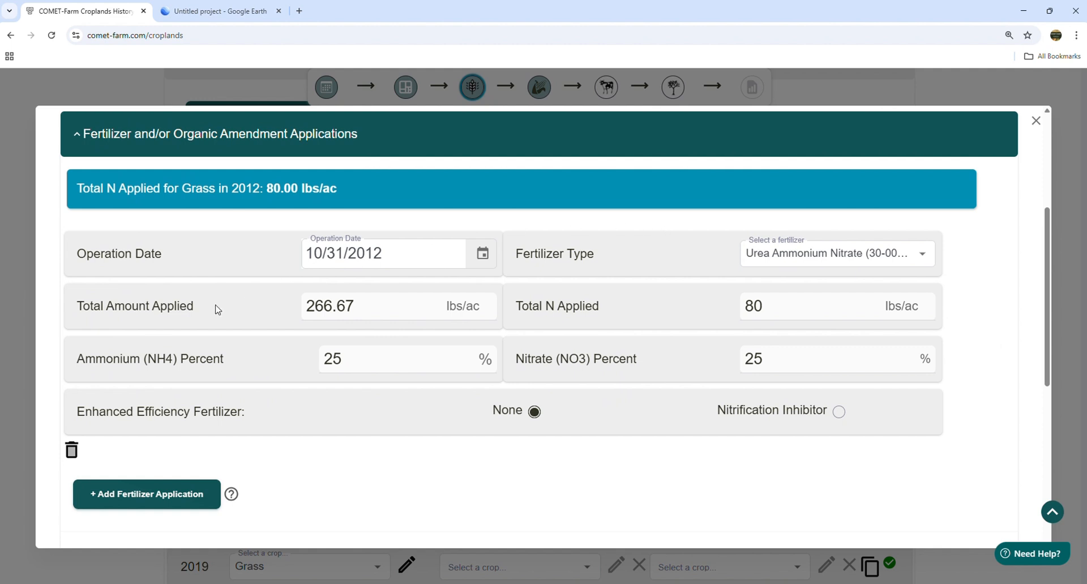
left_click(72, 451)
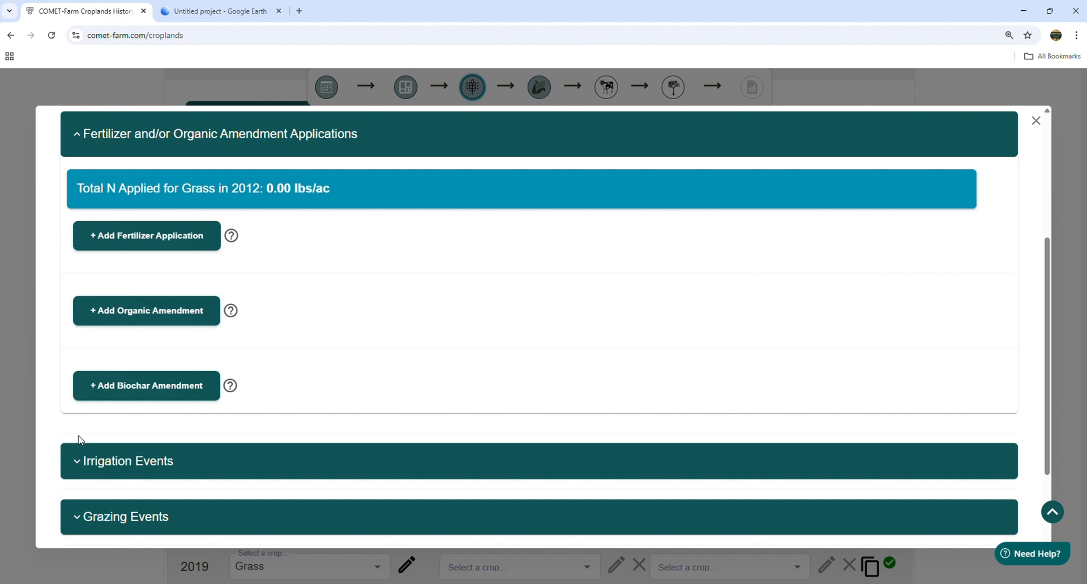
- Add a 5 ton/ac Compost or Composted Manure, Solid organic amendment
left_click(163, 313)
scroll(478, 412, "up", 3)
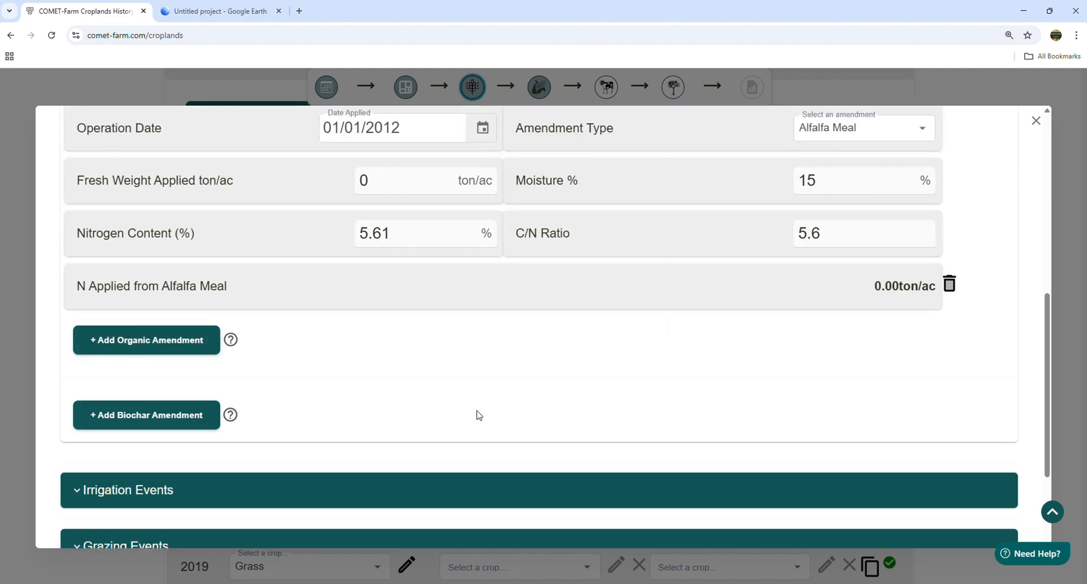
left_click(835, 268)
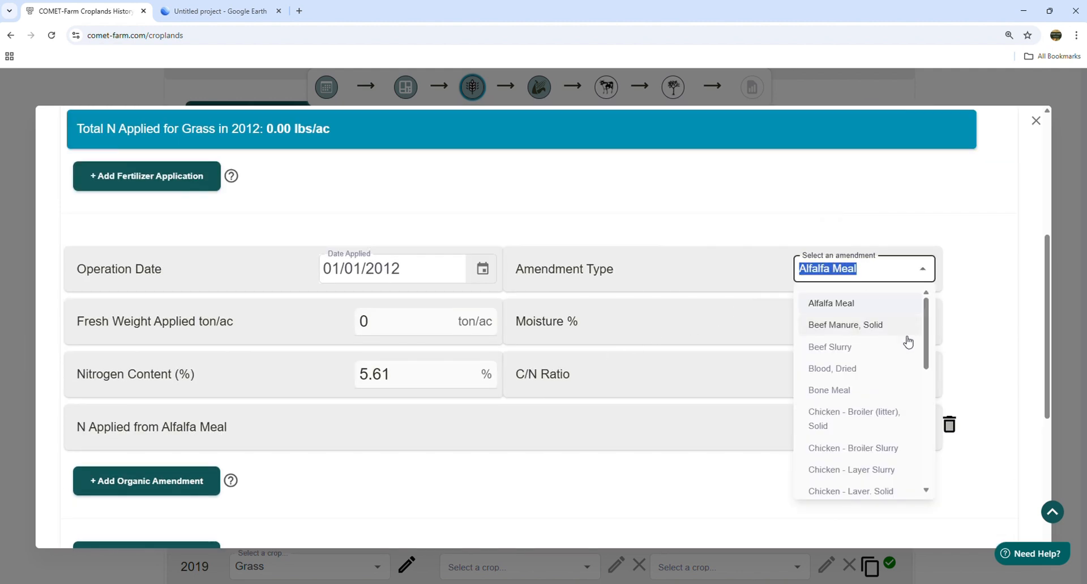
left_click_drag(927, 344, 932, 384)
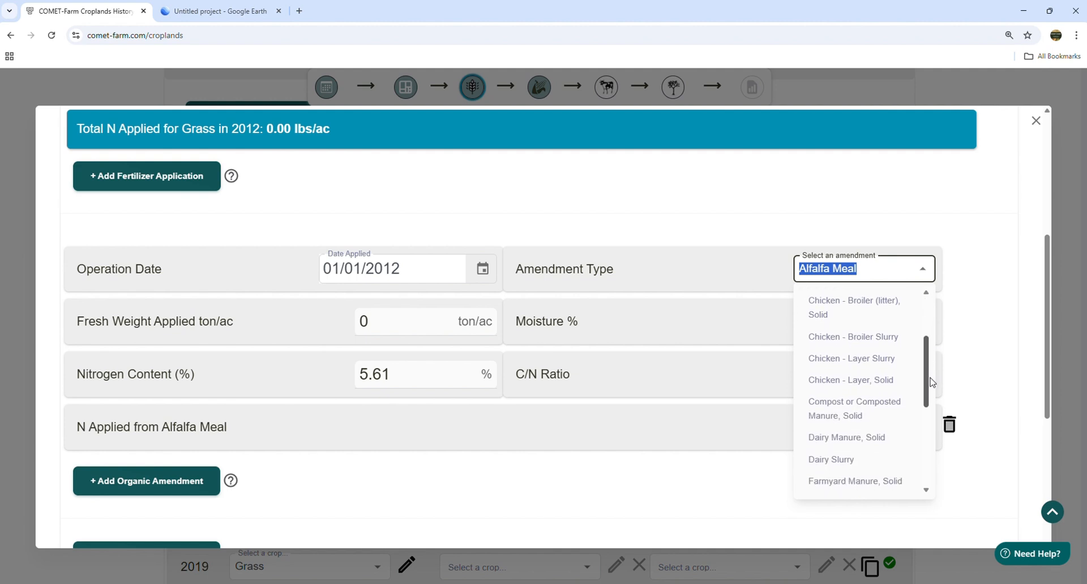
left_click(827, 419)
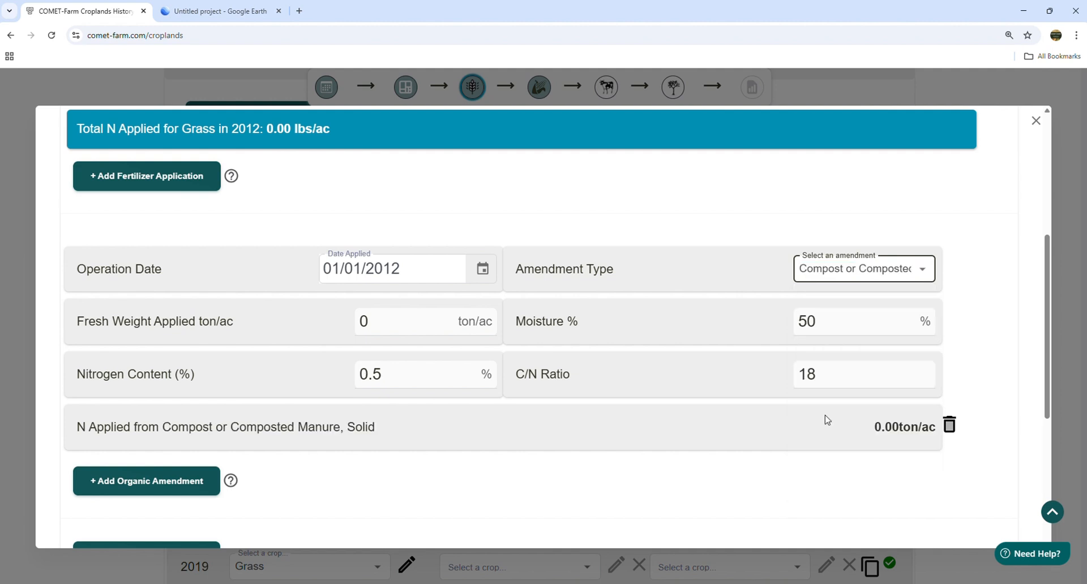
left_click(380, 315)
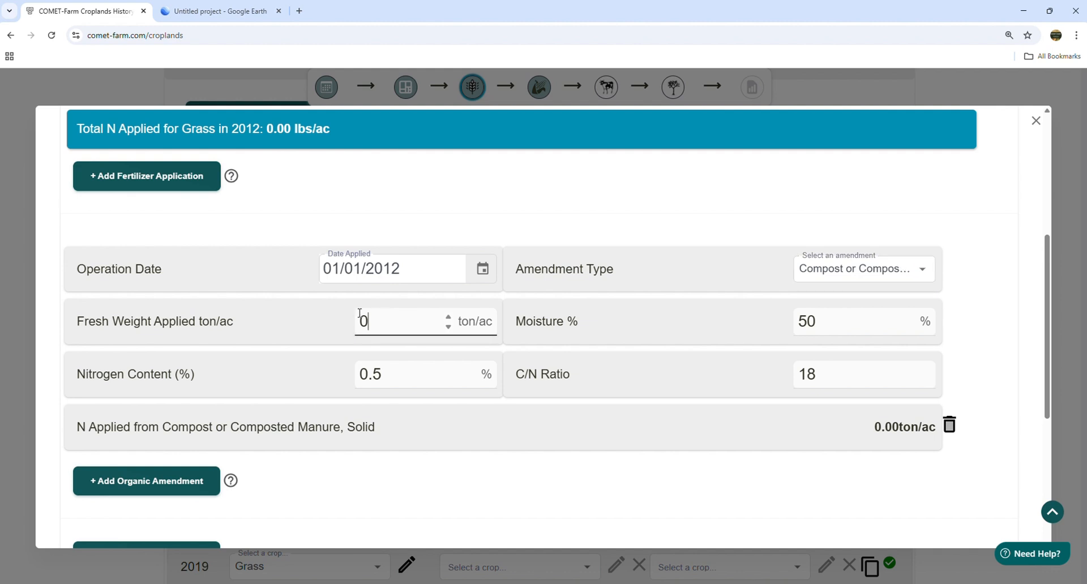
double_click(360, 313)
type("5")
left_click(621, 435)
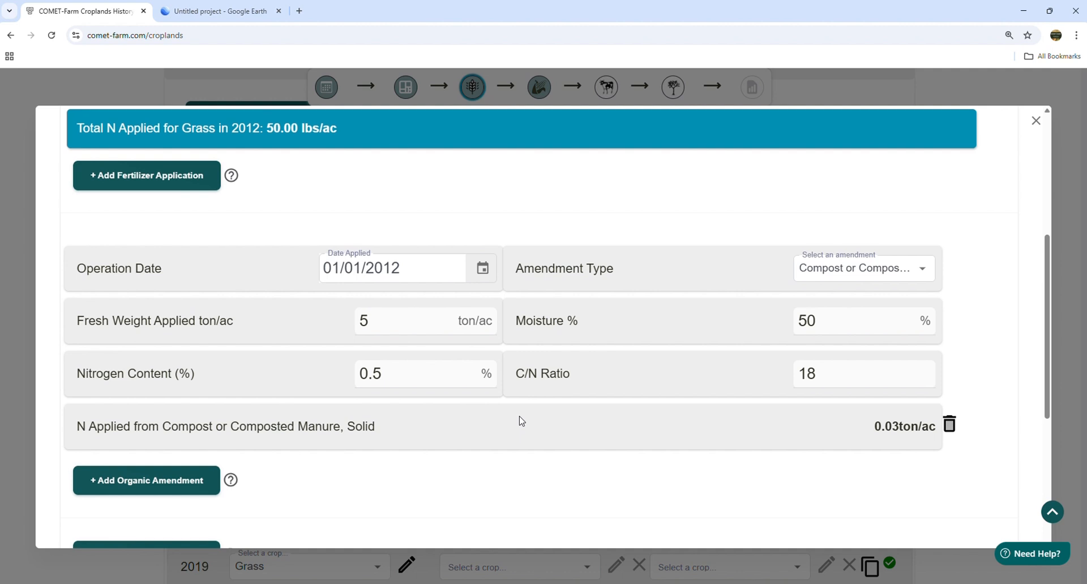
scroll(522, 422, "down", 5)
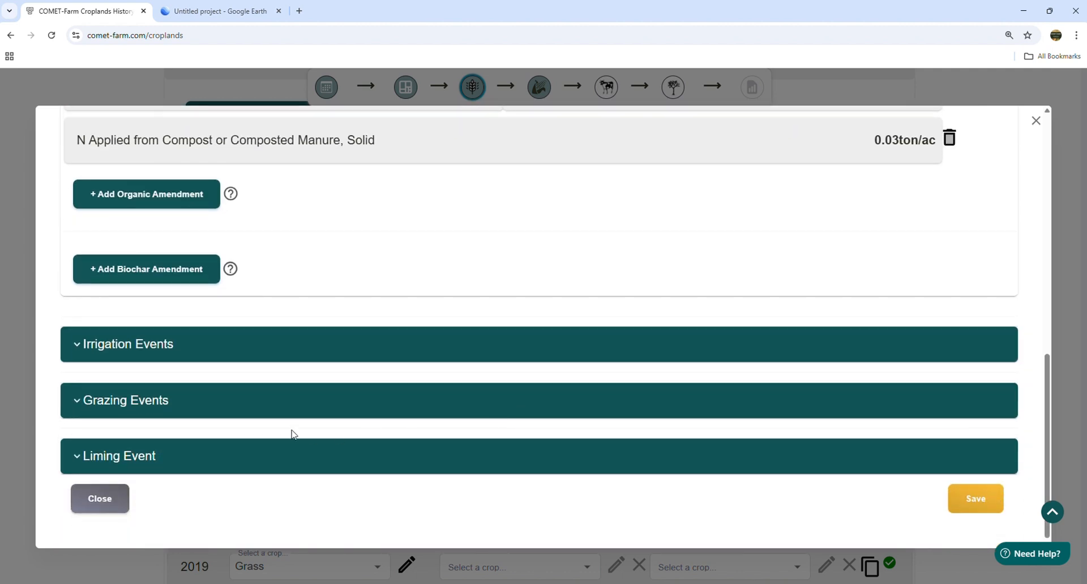
- Add a grazing event for 2012 Grass with an end date of 12/31/2012
left_click(146, 410)
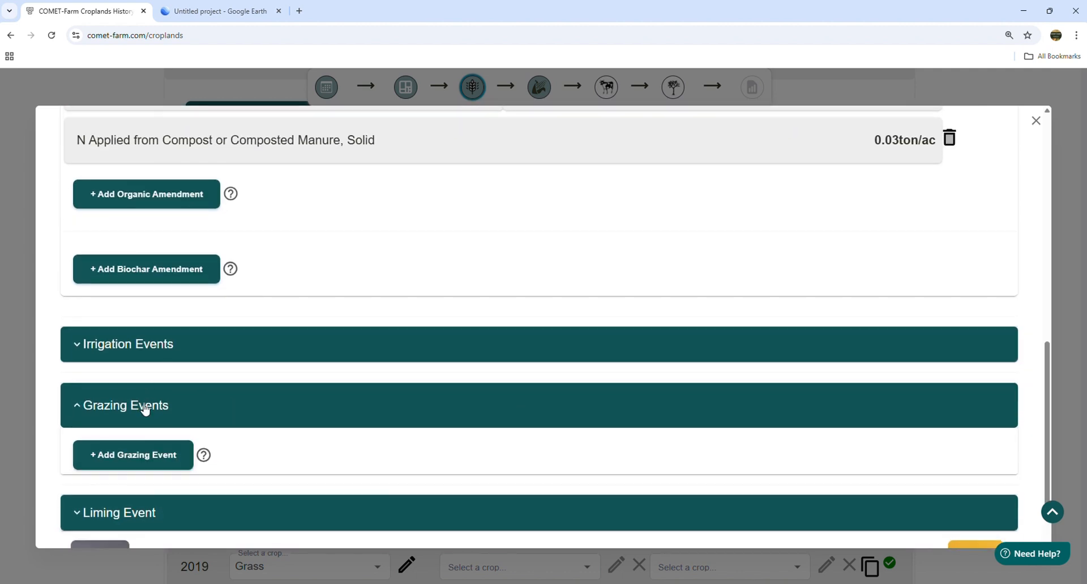
scroll(287, 412, "down", 1)
left_click(142, 396)
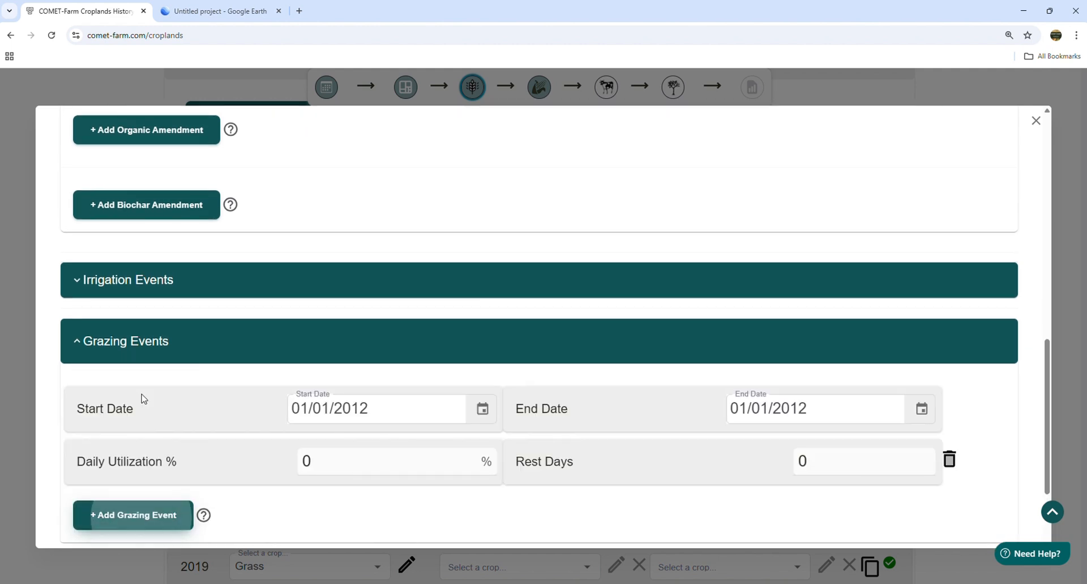
scroll(448, 385, "down", 2)
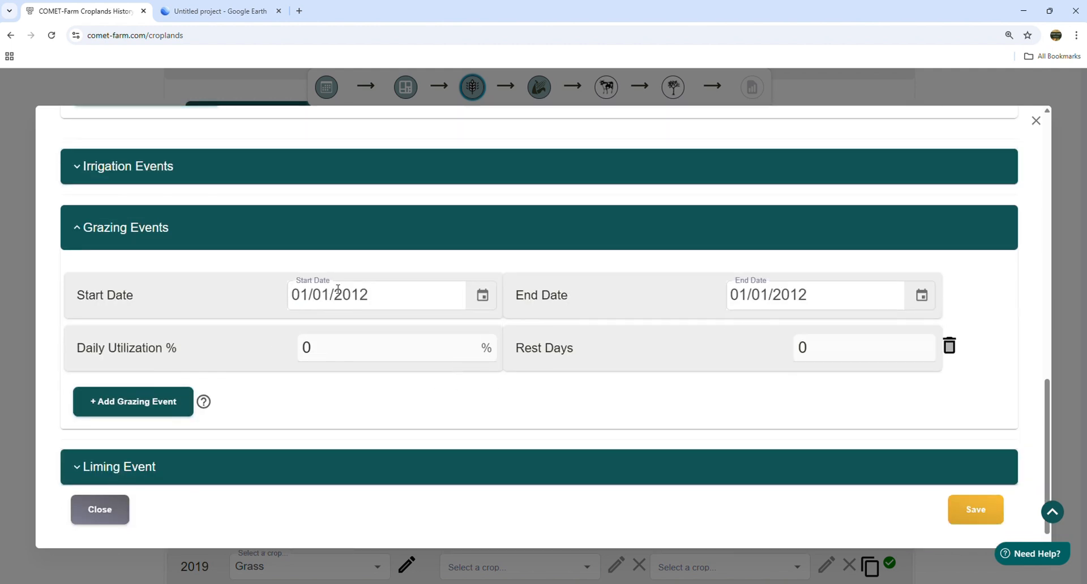
left_click(922, 296)
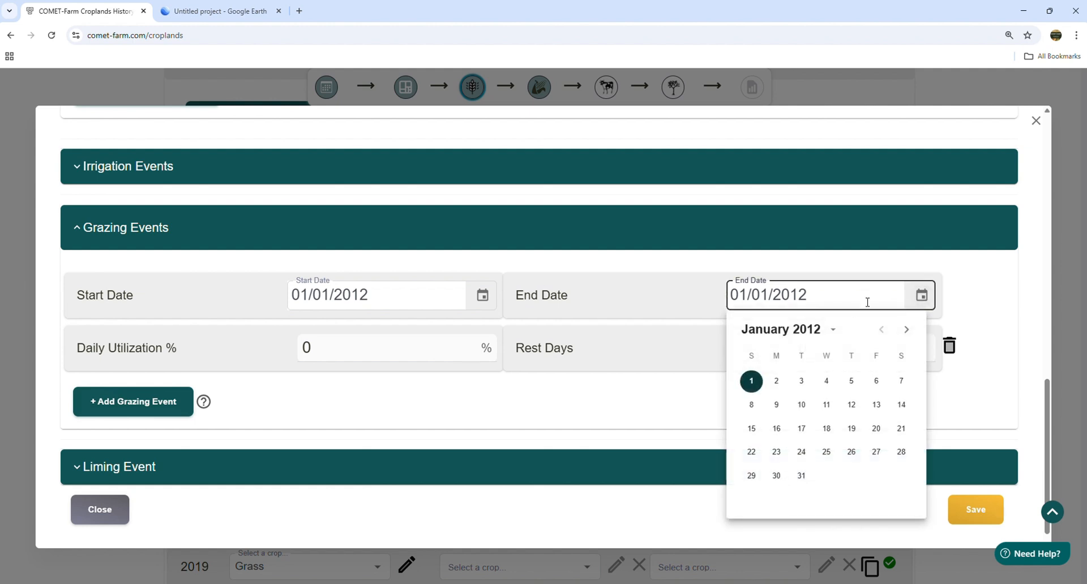
left_click(814, 336)
left_click(811, 333)
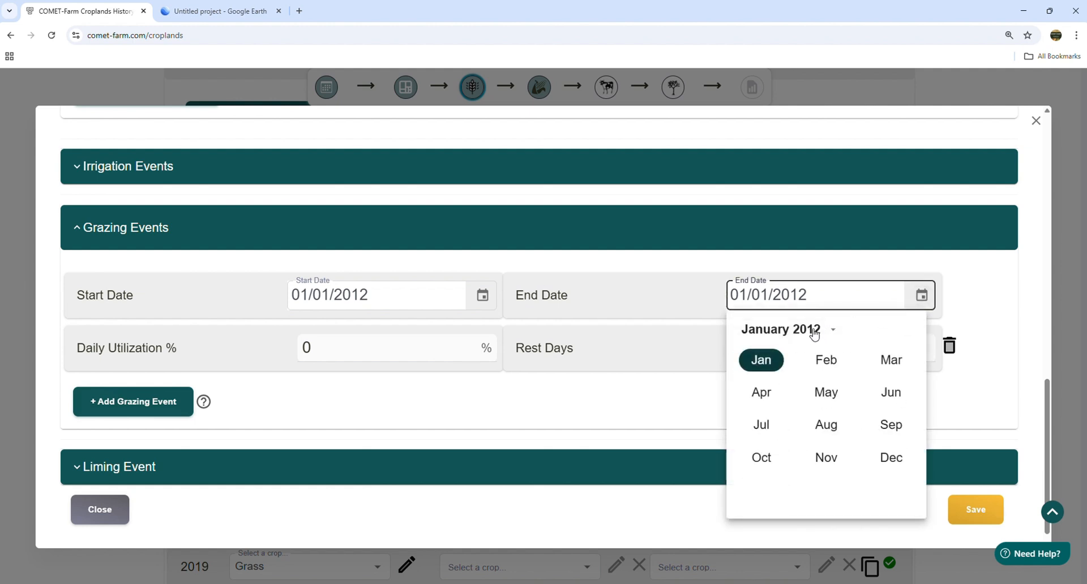
left_click(894, 460)
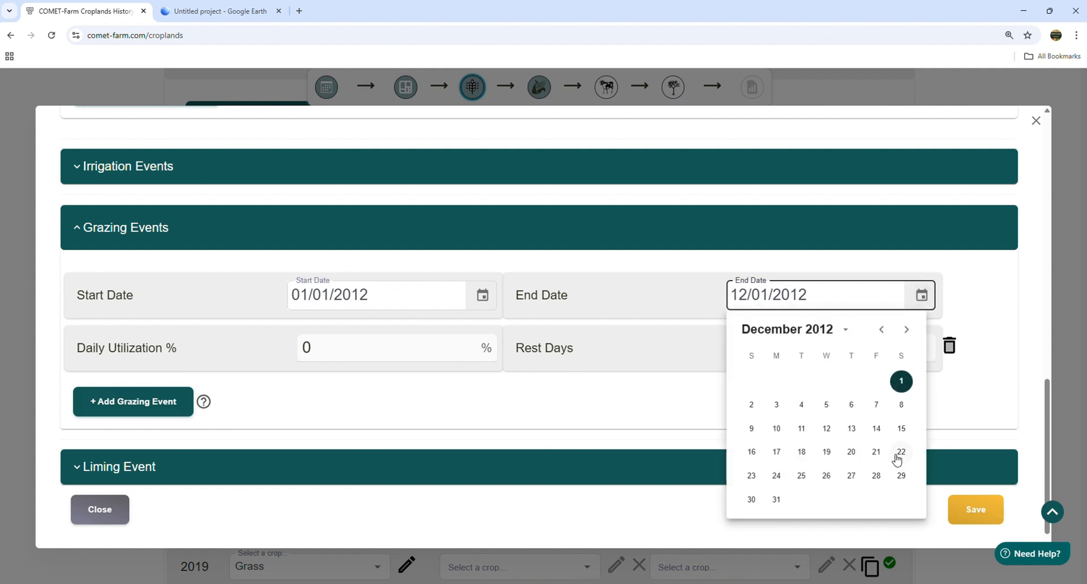
left_click(772, 501)
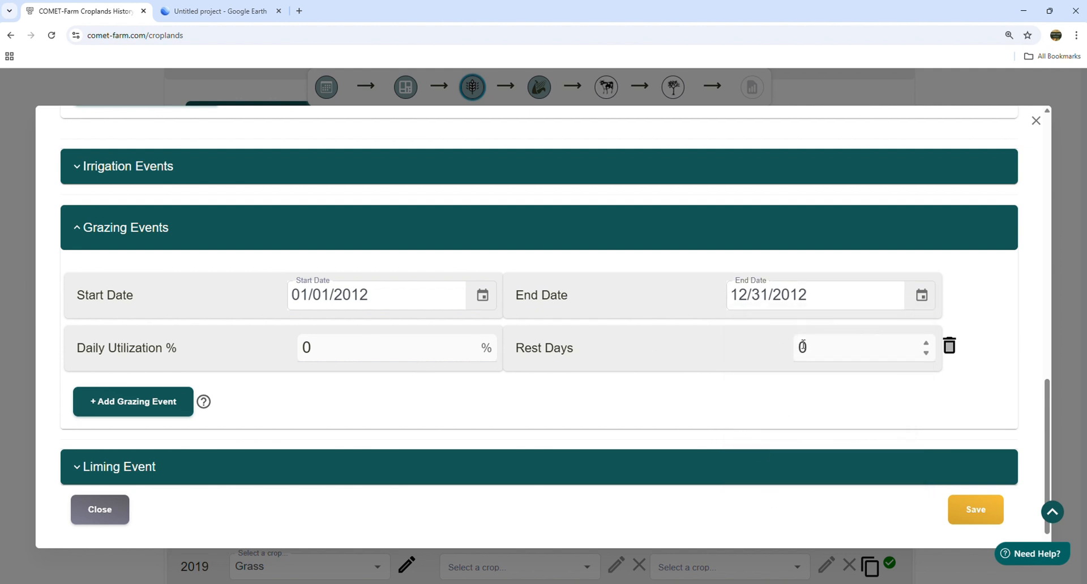
- Give the grazing event 20 rest days and 3% daily utilization
left_click_drag(820, 348, 761, 349)
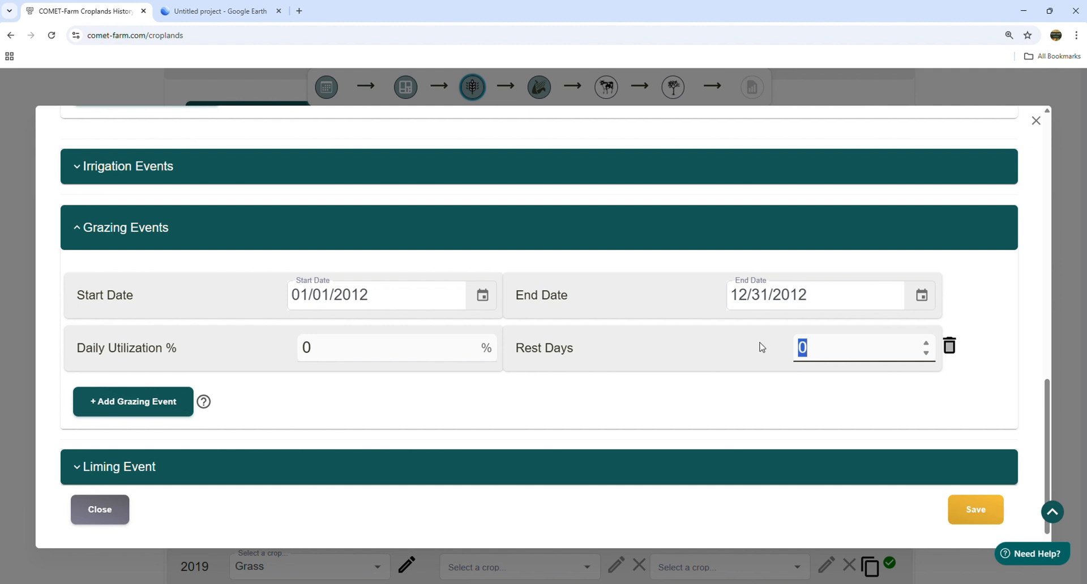
type("20")
left_click(623, 404)
left_click_drag(344, 354, 163, 356)
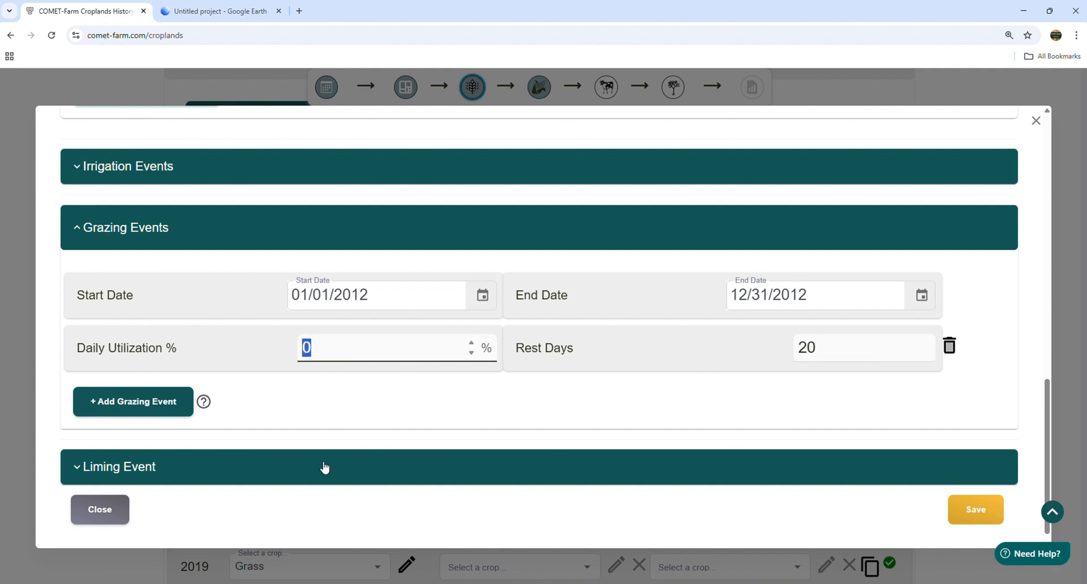
type("1")
left_click(376, 418)
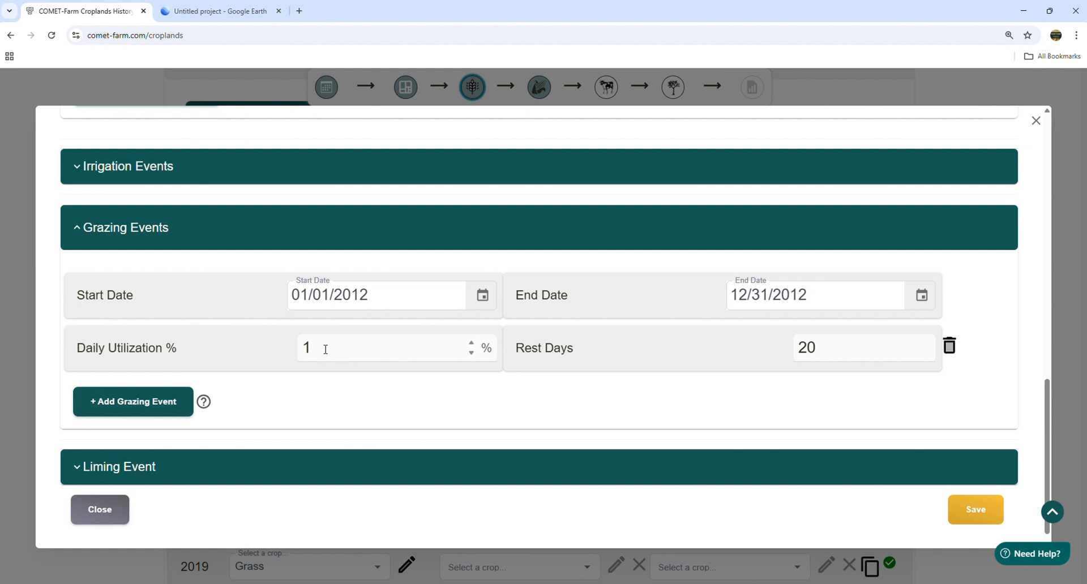
left_click_drag(325, 347, 260, 345)
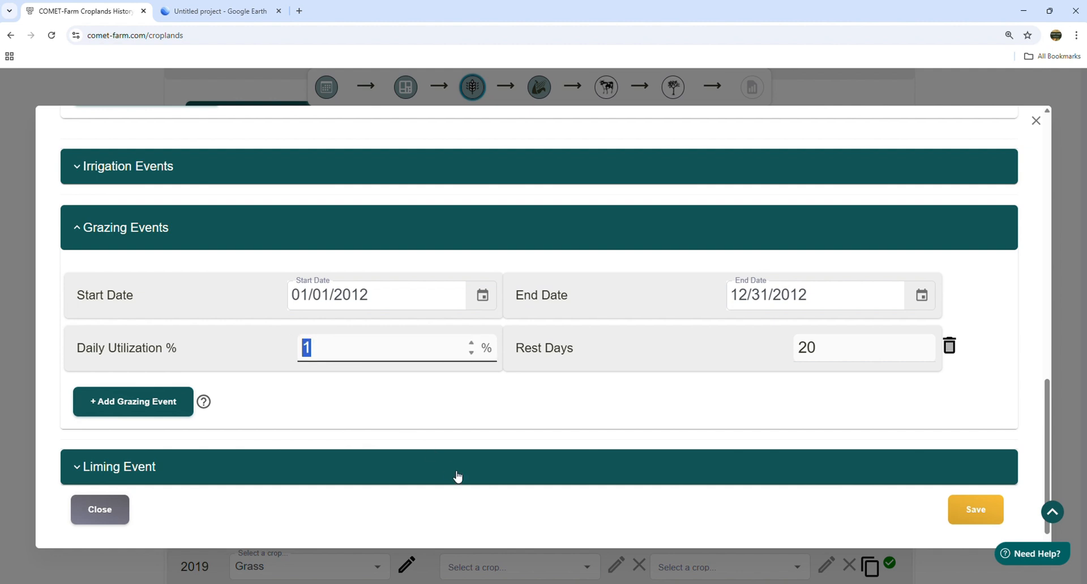
type("3")
left_click(438, 395)
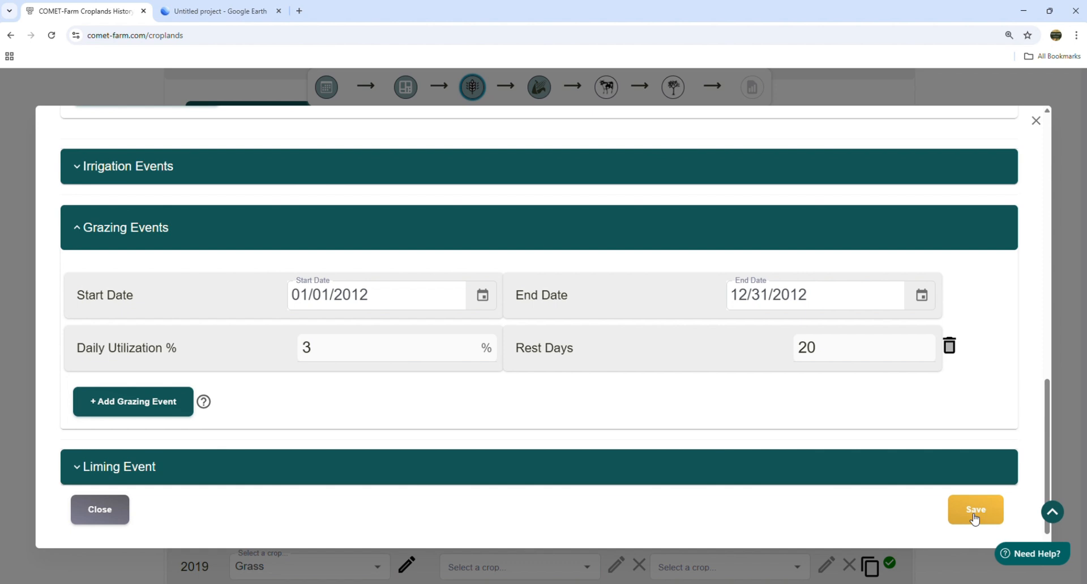
- Save the 2012 Pasture grazing event with 3% daily utilization and 20 rest days
left_click(975, 516)
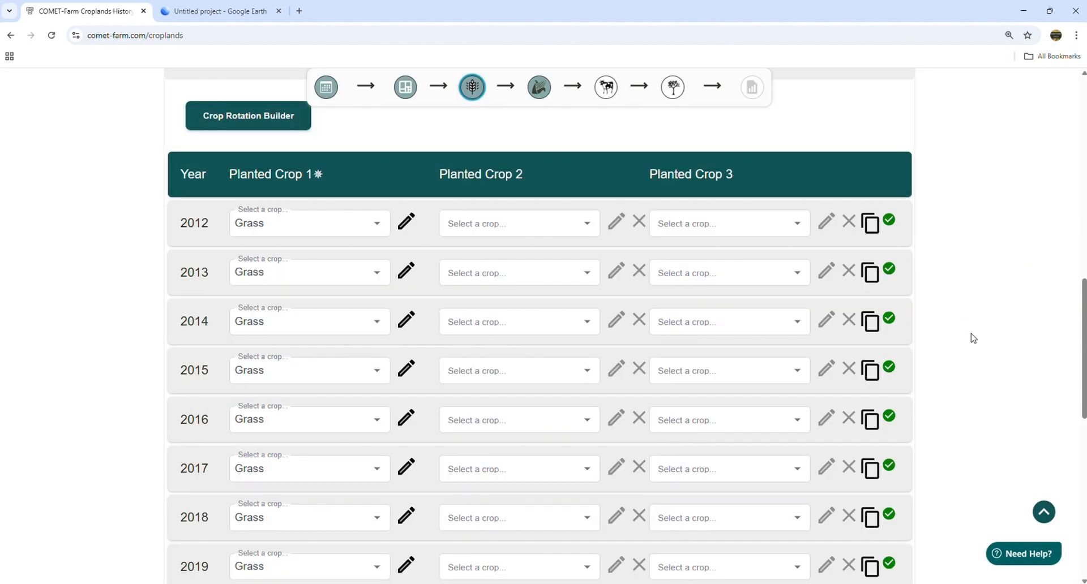
- Copy the 2012 Pasture management to every year from 2013 through 2024
left_click(871, 224)
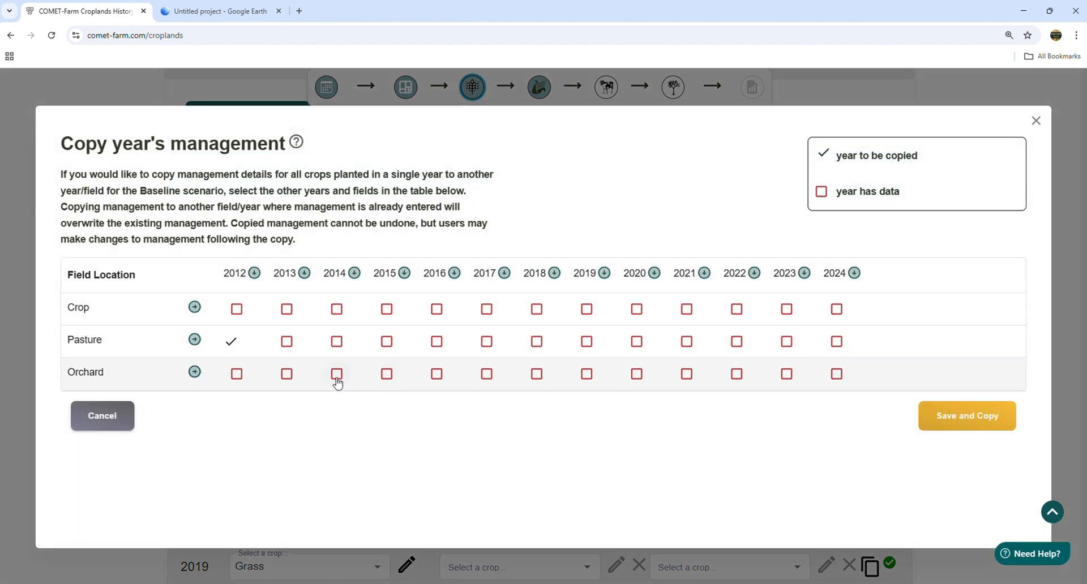
left_click(194, 340)
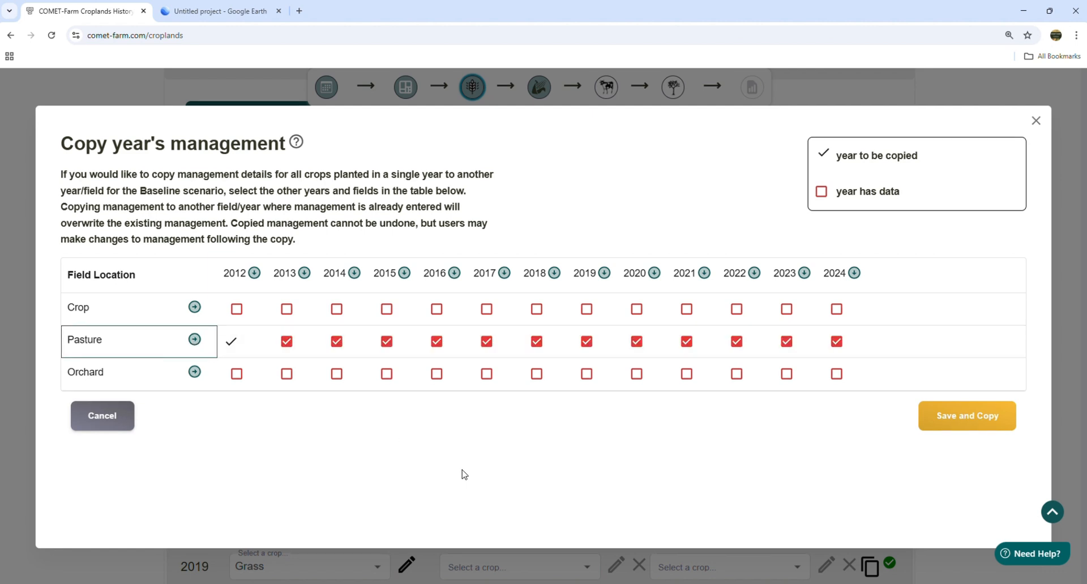
left_click(973, 422)
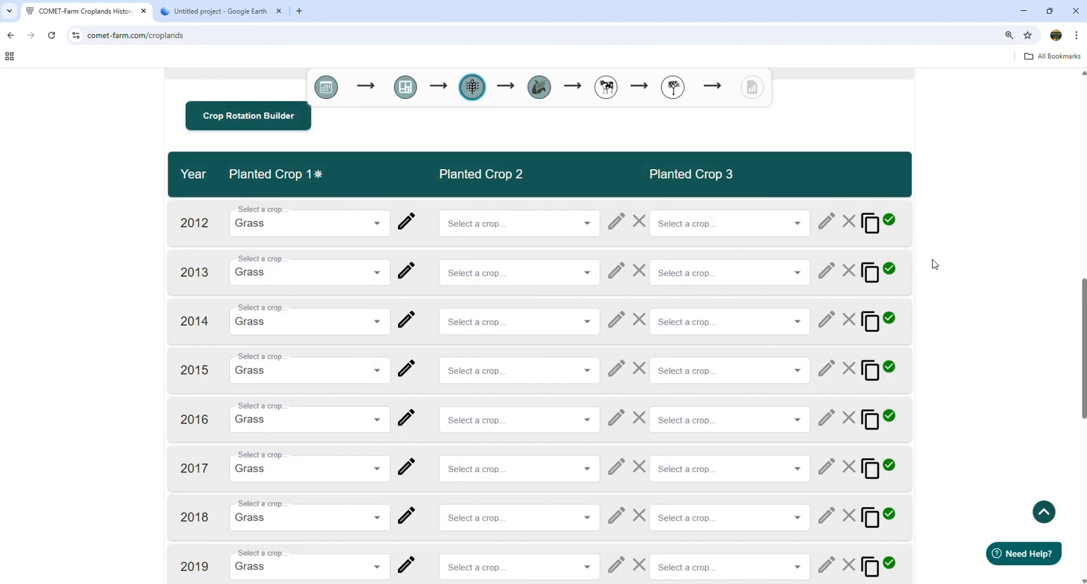
scroll(934, 265, "up", 10)
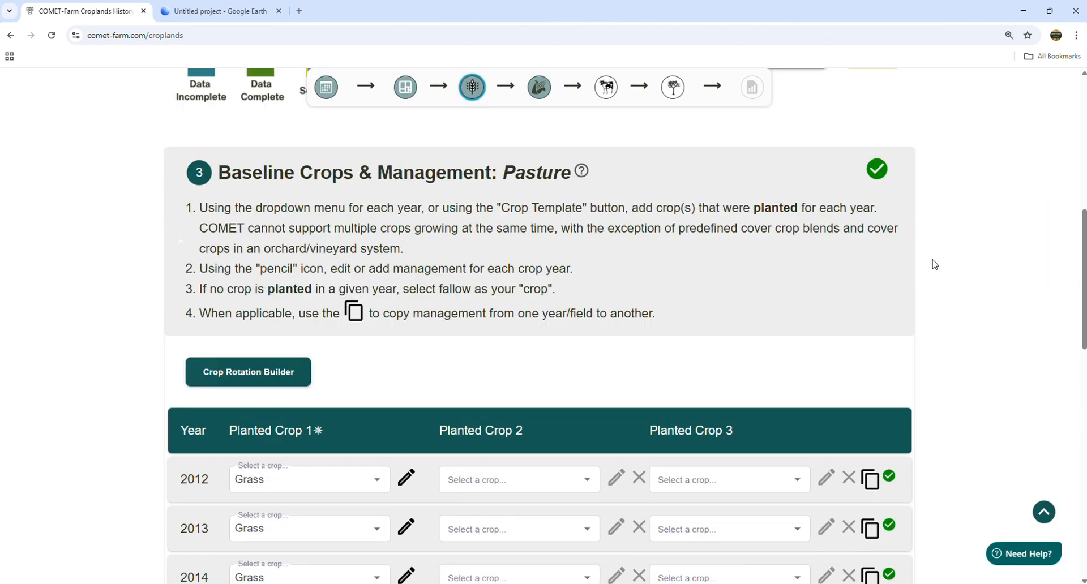
scroll(940, 249, "up", 3)
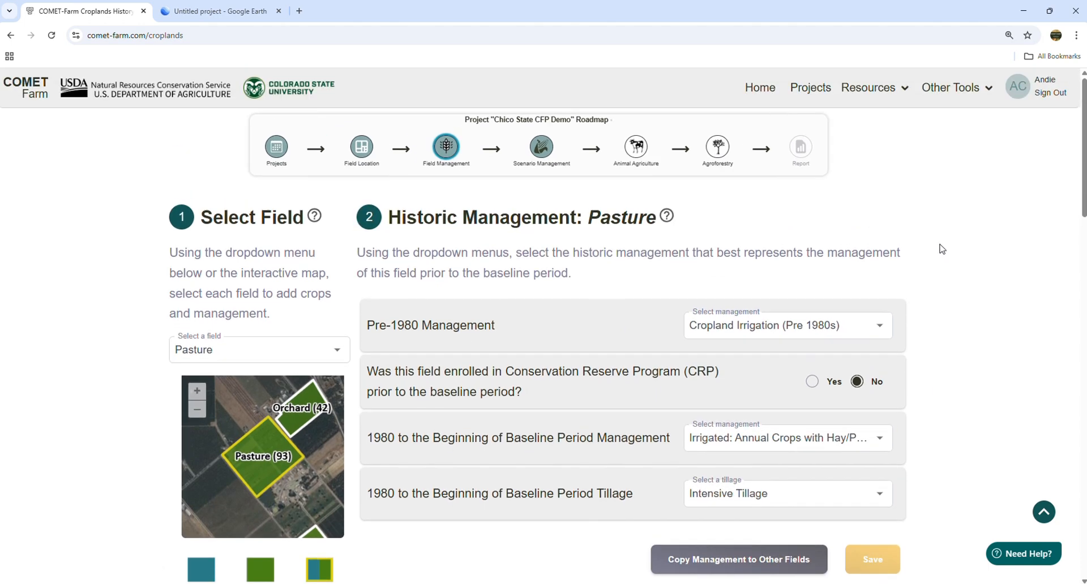
left_click(292, 358)
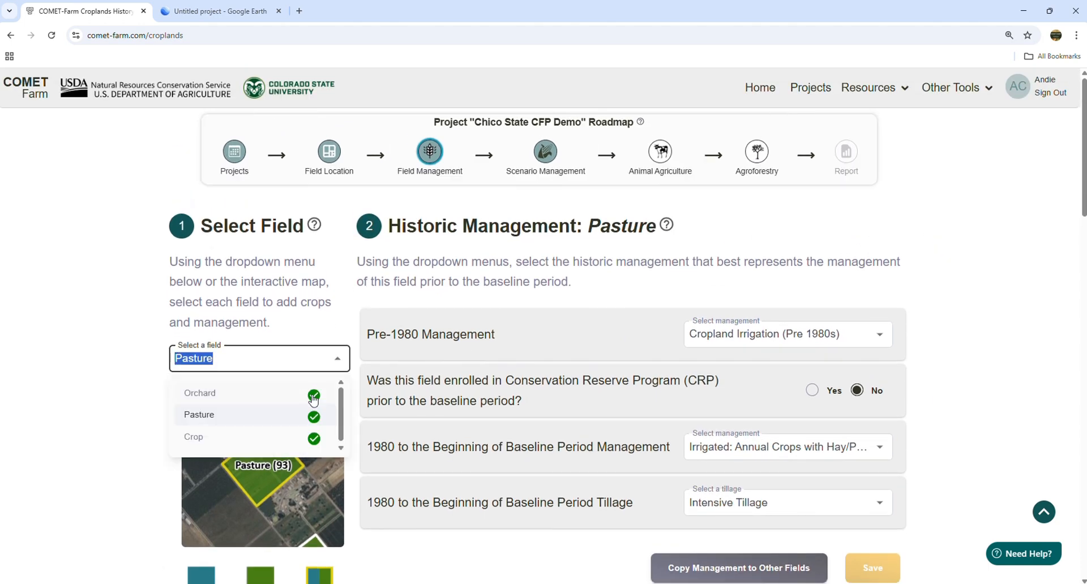
left_click(157, 396)
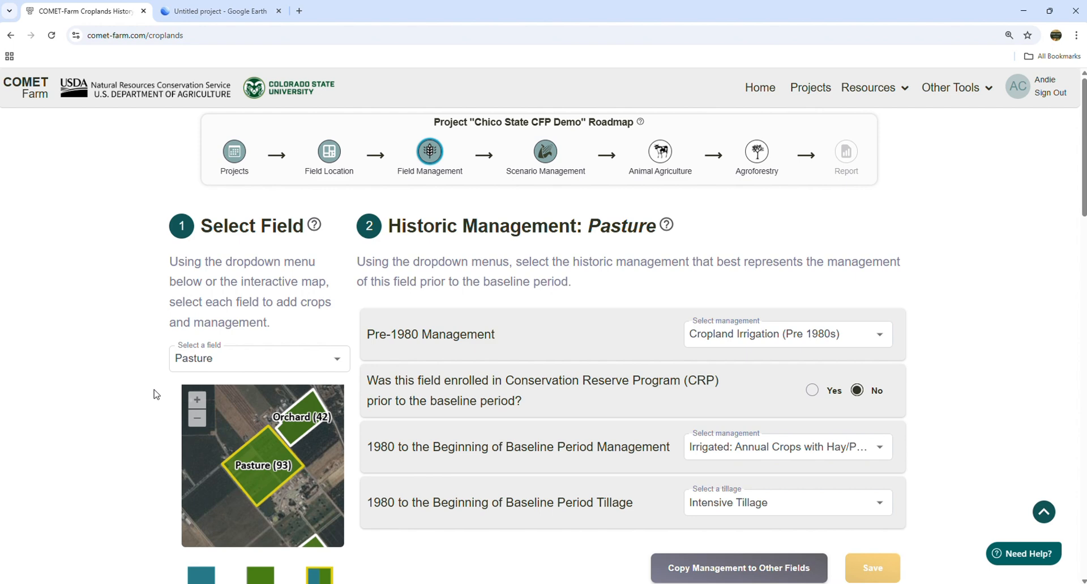